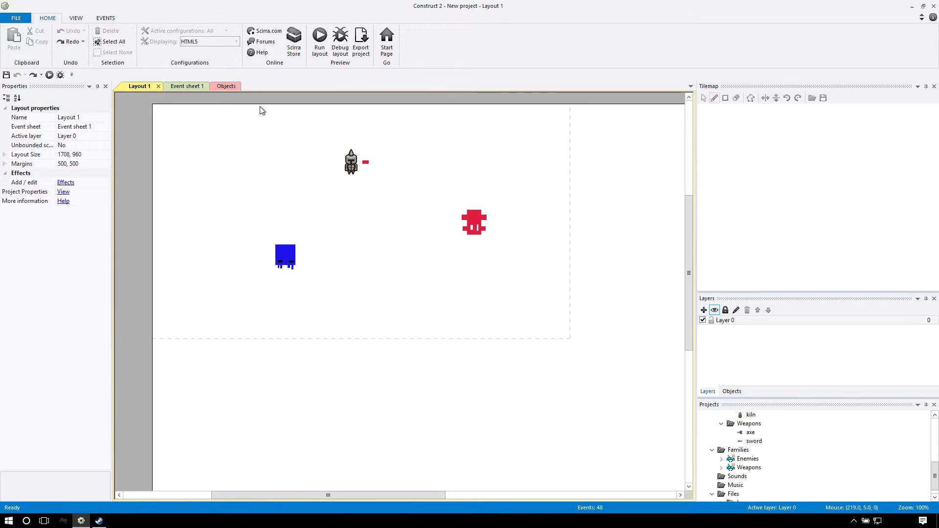
Step: Select and deselect the layout sprites, then go to Tiled's itch.io download page
{"action": "left_click_drag", "start_coordinate": [151, 100], "coordinate": [577, 339]}
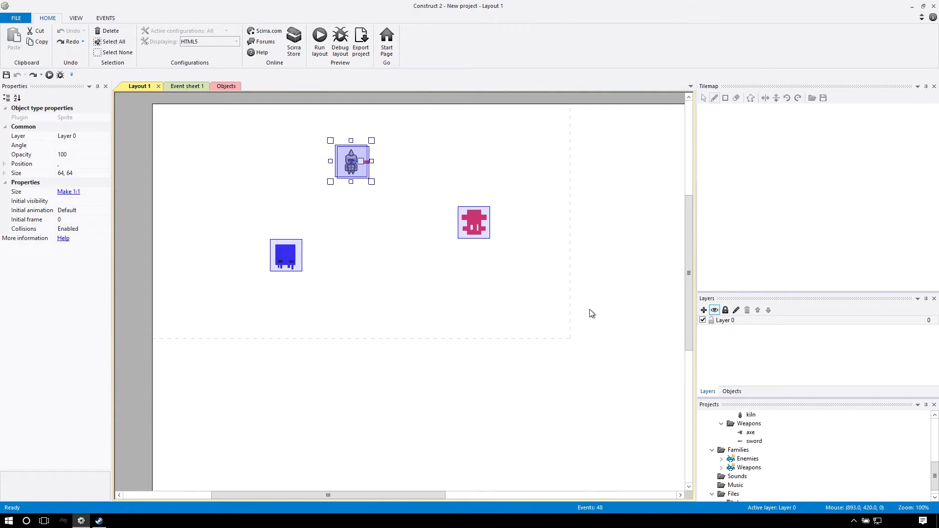
{"action": "left_click", "coordinate": [562, 325]}
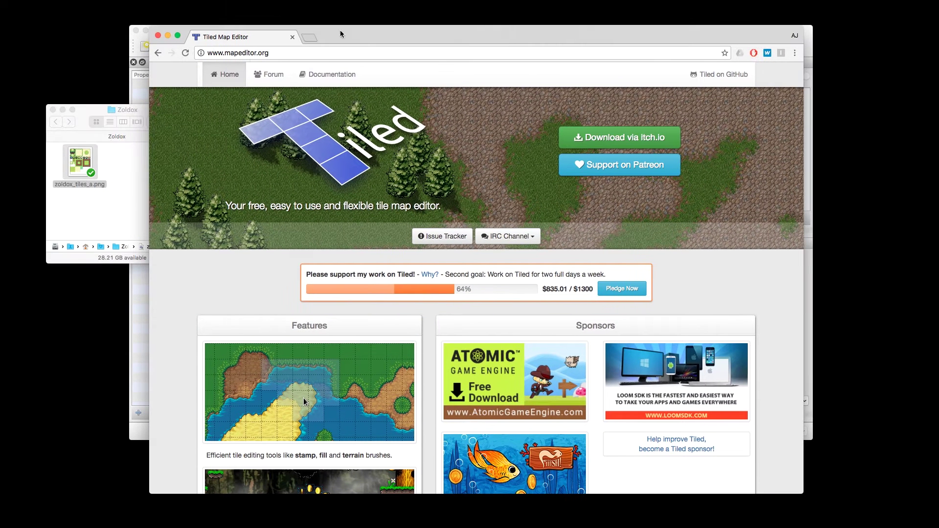
{"action": "left_click", "coordinate": [305, 53]}
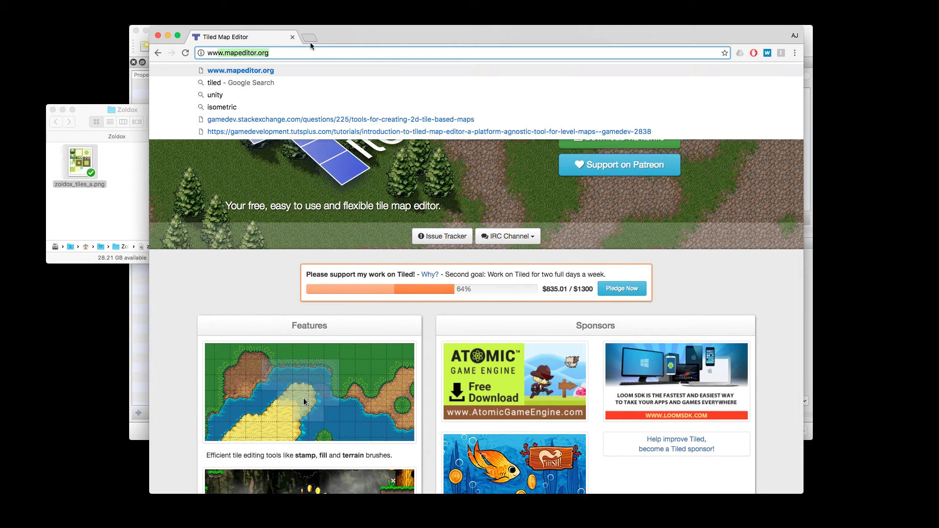
{"action": "left_click", "coordinate": [332, 53]}
{"action": "key", "text": "Return"}
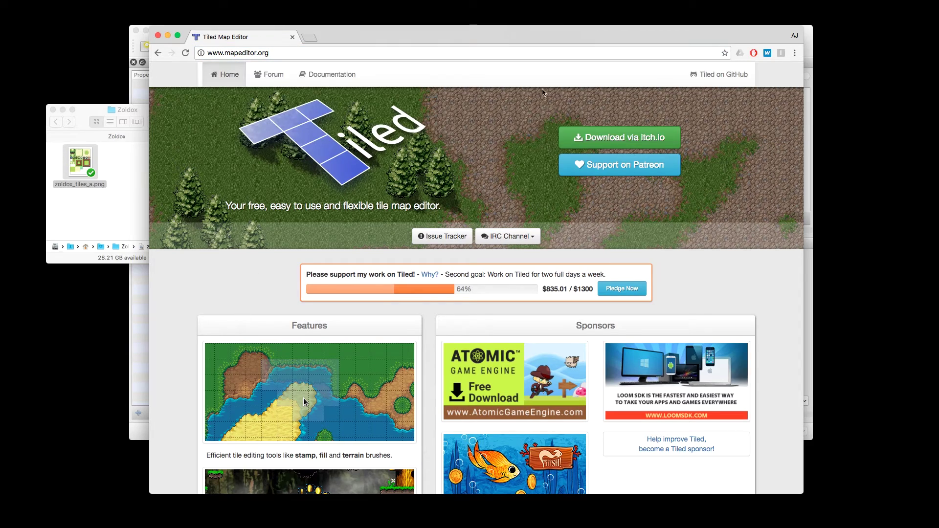
{"action": "left_click", "coordinate": [605, 138]}
Step: Open Tiled's download options, check the suggested $9.00 price, and close the window
{"action": "scroll", "coordinate": [348, 244], "scroll_direction": "down", "scroll_amount": 6}
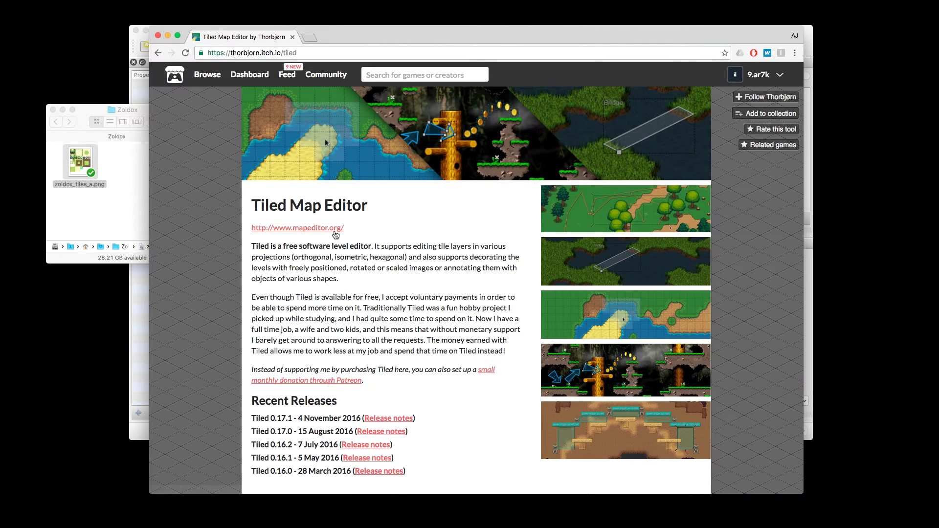
{"action": "scroll", "coordinate": [348, 244], "scroll_direction": "down", "scroll_amount": 1}
{"action": "left_click", "coordinate": [280, 345]}
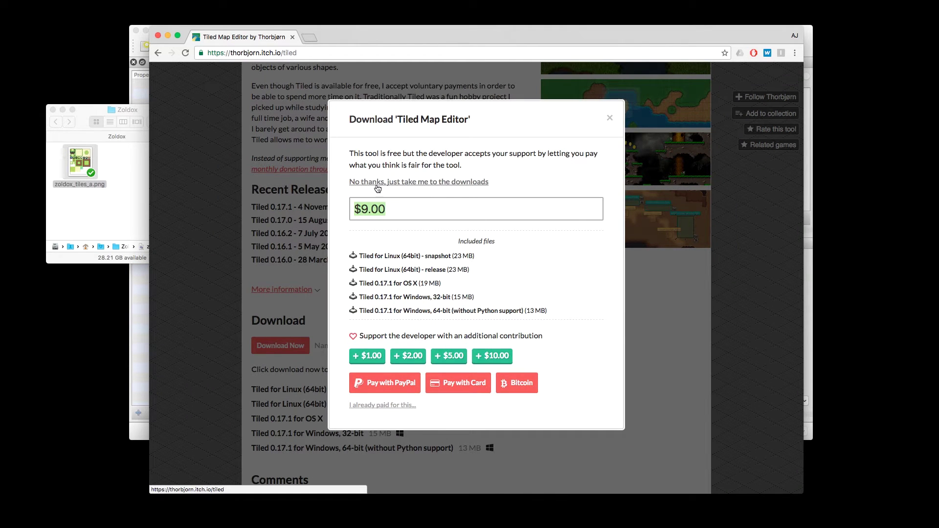
{"action": "left_click", "coordinate": [405, 209]}
{"action": "key", "text": "super+a"}
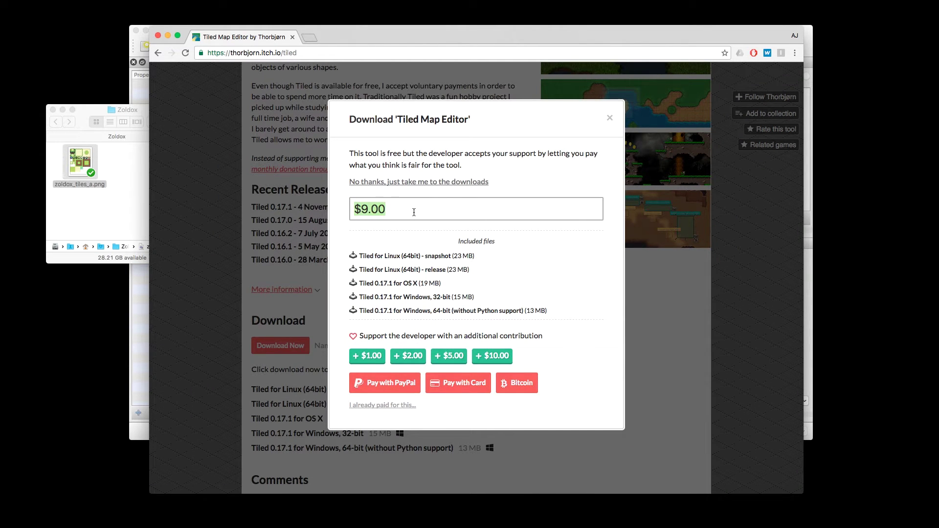
{"action": "key", "text": "Right"}
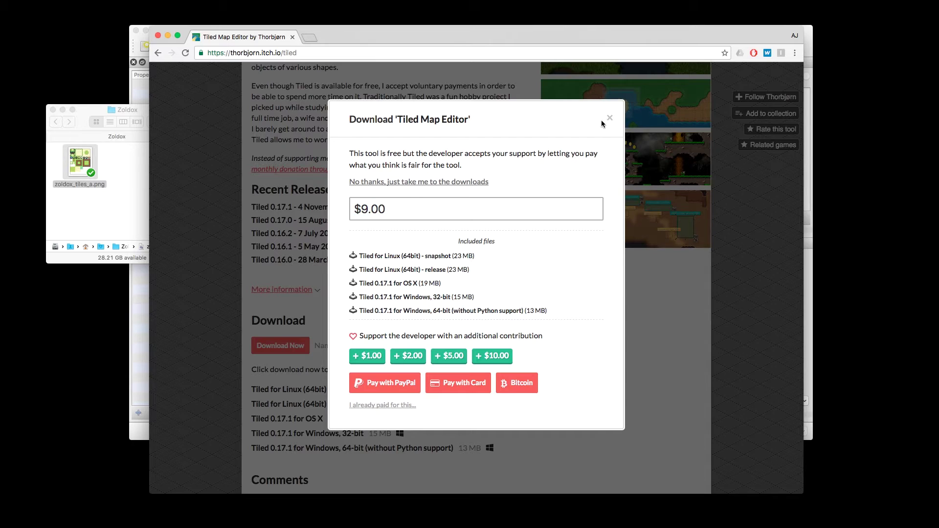
{"action": "left_click", "coordinate": [609, 119]}
{"action": "scroll", "coordinate": [481, 281], "scroll_direction": "down", "scroll_amount": 7}
{"action": "scroll", "coordinate": [487, 286], "scroll_direction": "up", "scroll_amount": 11}
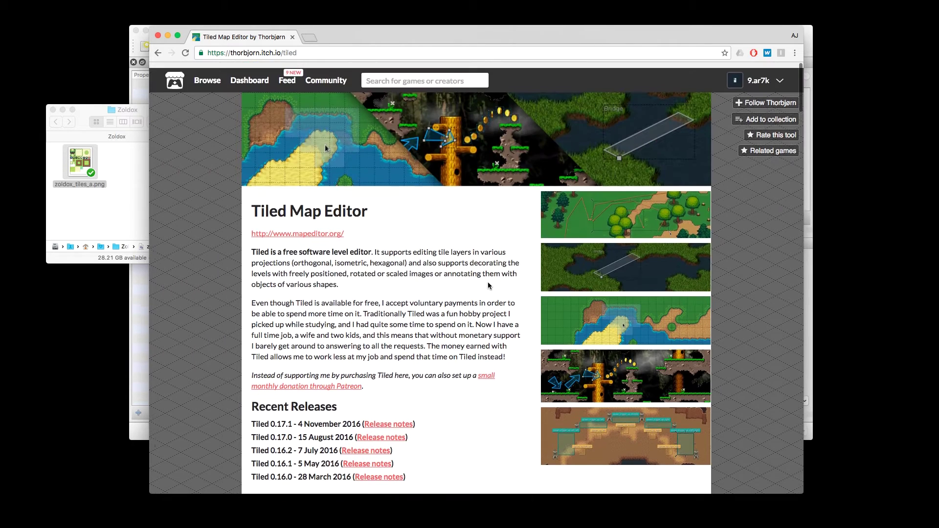
Step: Close Chrome and arrange the Tiled and Zoldox folder windows side by side
{"action": "left_click", "coordinate": [157, 36]}
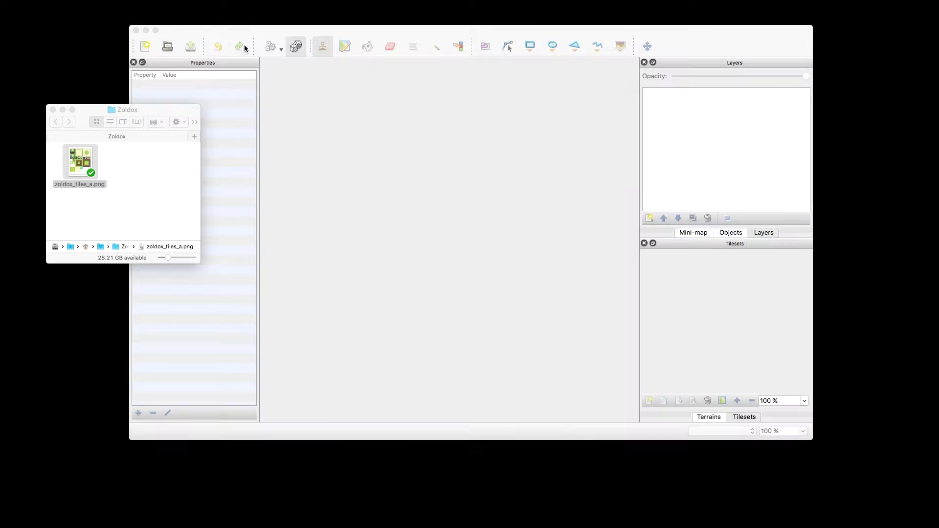
{"action": "mouse_move", "coordinate": [391, 42]}
{"action": "left_mouse_down"}
{"action": "mouse_move", "coordinate": [416, 58]}
{"action": "mouse_move", "coordinate": [447, 45]}
{"action": "mouse_move", "coordinate": [391, 42]}
{"action": "left_mouse_up"}
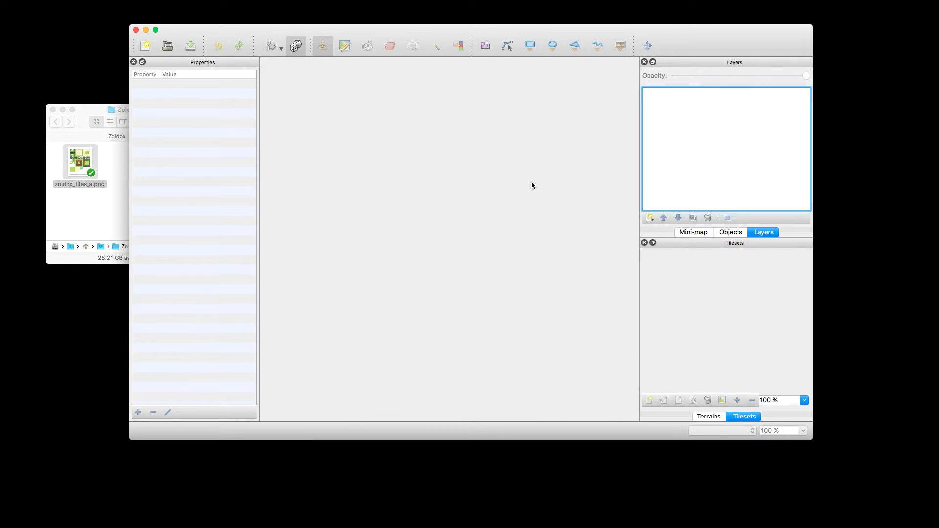
{"action": "mouse_move", "coordinate": [94, 115]}
{"action": "left_mouse_down"}
{"action": "mouse_move", "coordinate": [142, 103]}
{"action": "mouse_move", "coordinate": [99, 106]}
{"action": "left_mouse_up"}
{"action": "left_click_drag", "start_coordinate": [156, 194], "coordinate": [15, 113]}
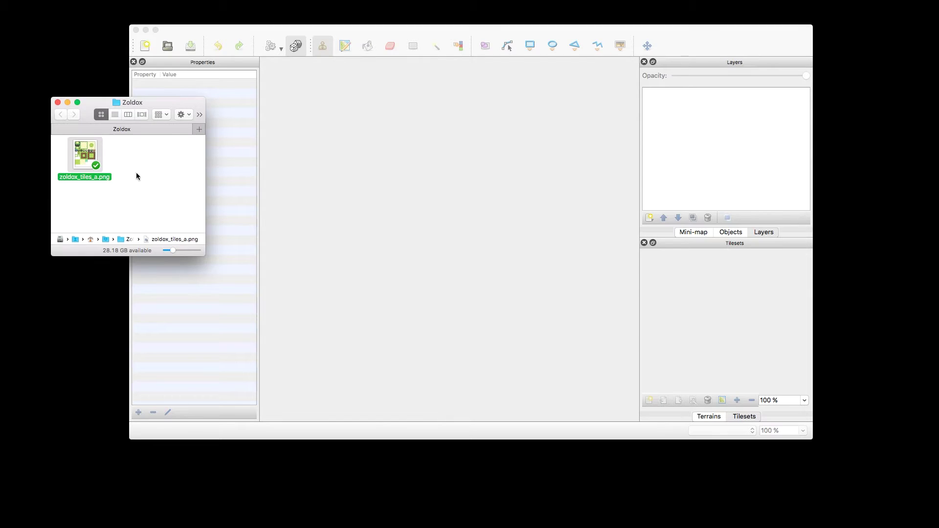
Step: Quick Look preview zoldox_tiles_a.png enlarged, then close the preview
{"action": "left_click", "coordinate": [118, 196]}
{"action": "left_click_drag", "start_coordinate": [142, 193], "coordinate": [69, 134]}
{"action": "key", "text": "space"}
{"action": "left_click_drag", "start_coordinate": [129, 191], "coordinate": [128, 118]}
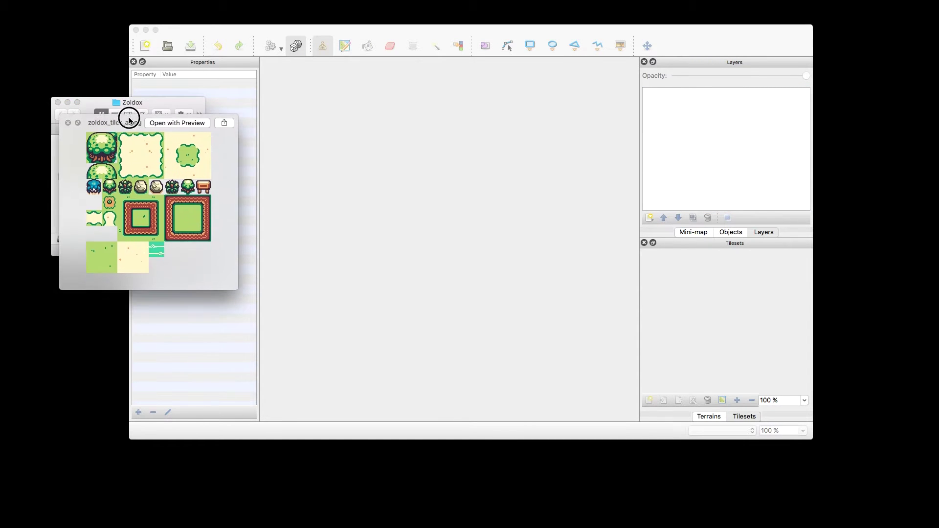
{"action": "left_click_drag", "start_coordinate": [234, 289], "coordinate": [373, 412]}
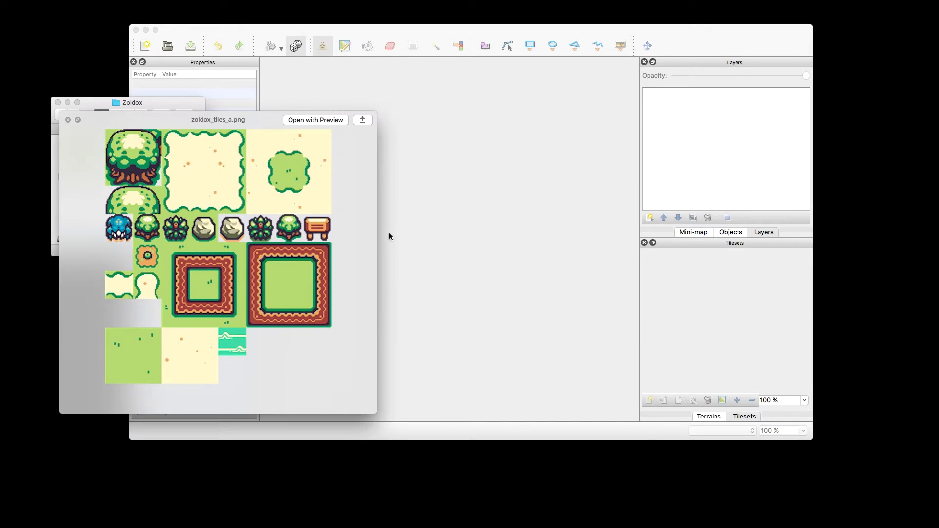
{"action": "left_click", "coordinate": [68, 120]}
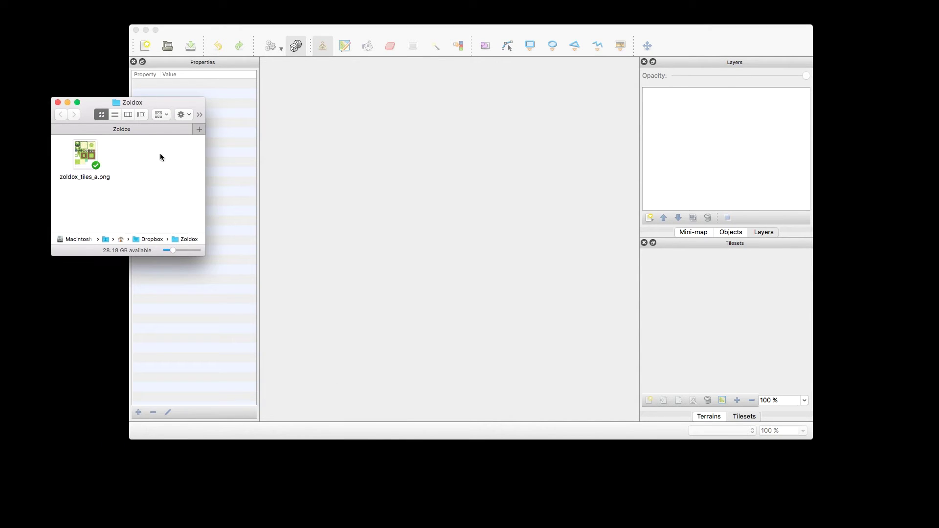
Step: Create an orthogonal CSV map of 50×50 tiles with 32×32 px tile size
{"action": "left_click", "coordinate": [430, 153]}
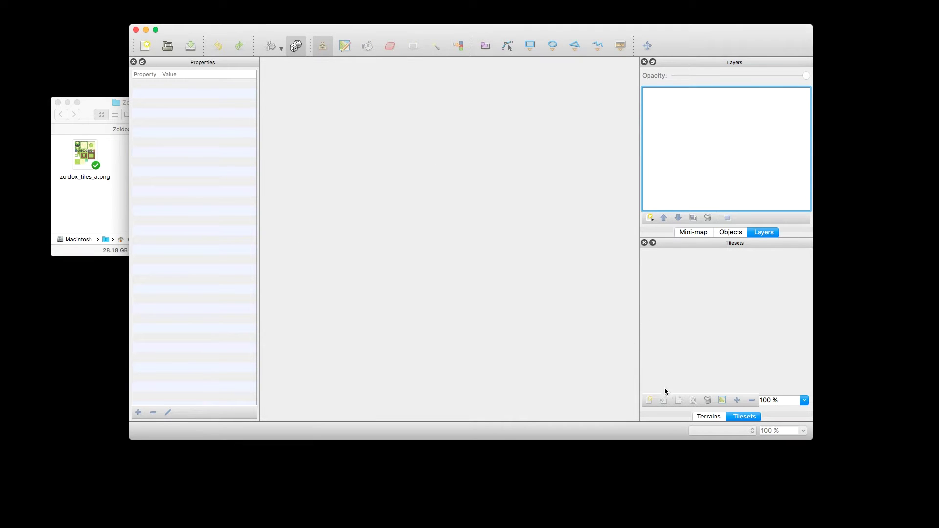
{"action": "left_click", "coordinate": [144, 45]}
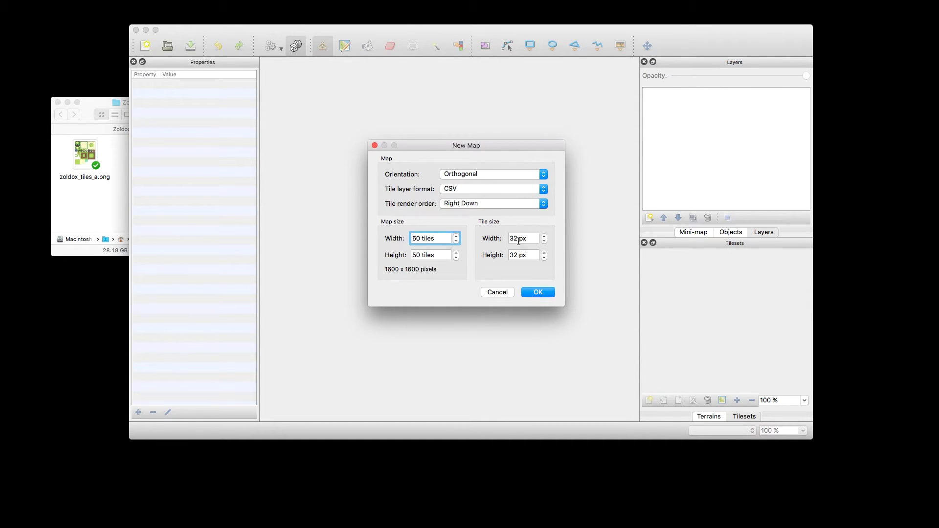
{"action": "left_click", "coordinate": [535, 239]}
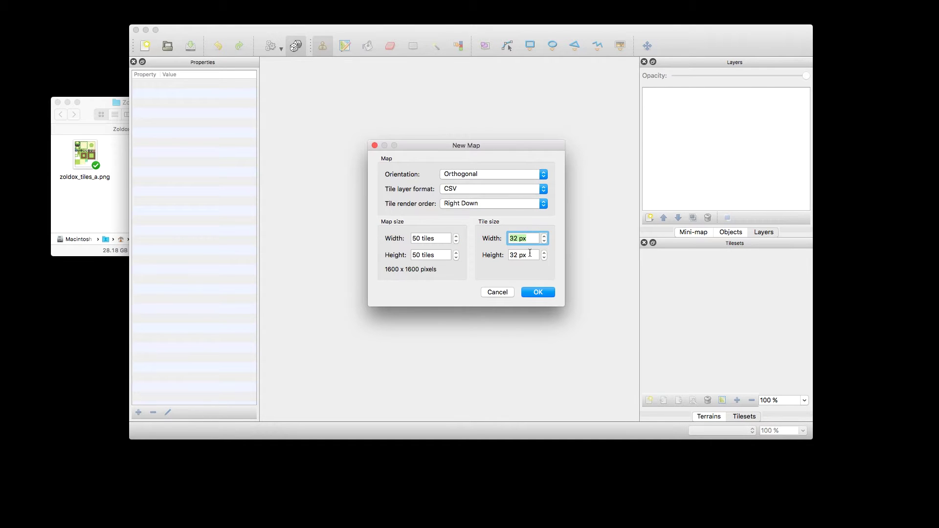
{"action": "key", "text": "Tab"}
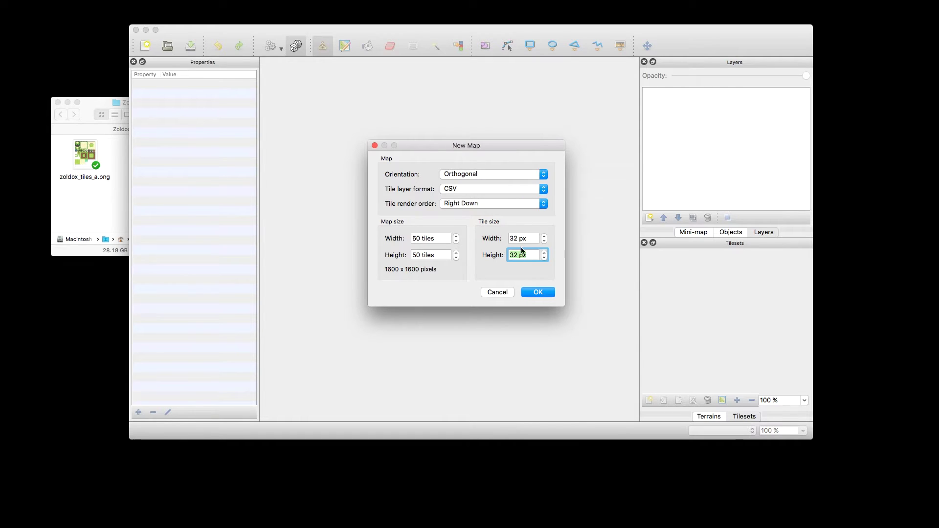
{"action": "left_click", "coordinate": [506, 238]}
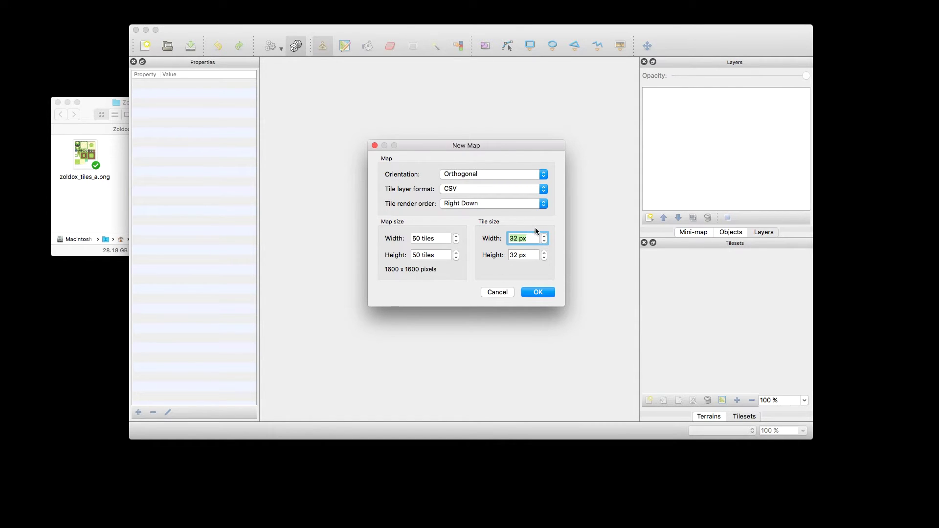
{"action": "left_click", "coordinate": [389, 237]}
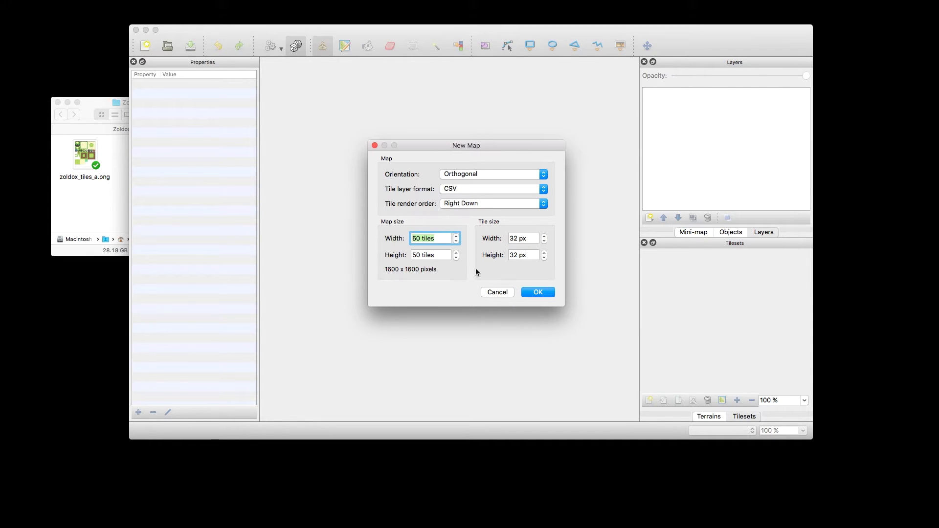
{"action": "left_click", "coordinate": [548, 292]}
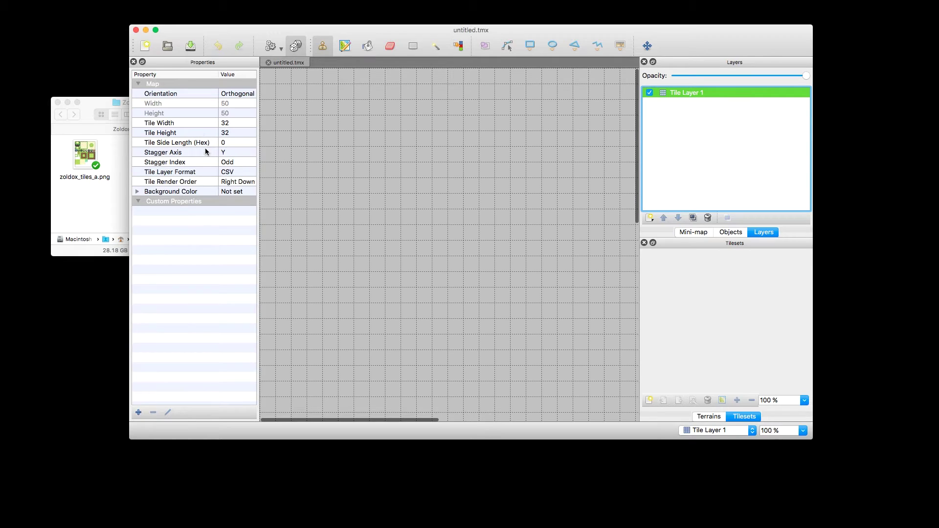
Step: Show Tile Layer 1's properties: visible, opacity 1.00, zero offsets
{"action": "left_click", "coordinate": [227, 113]}
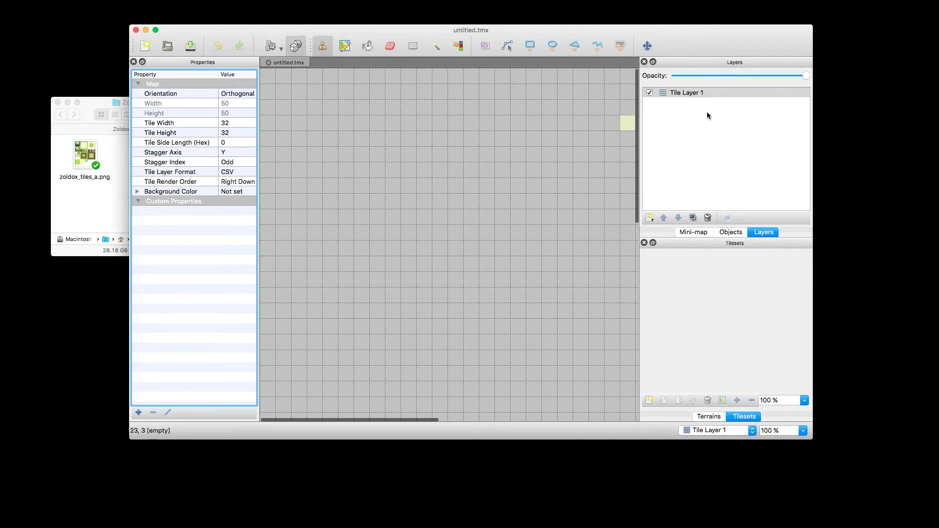
{"action": "left_click", "coordinate": [680, 93]}
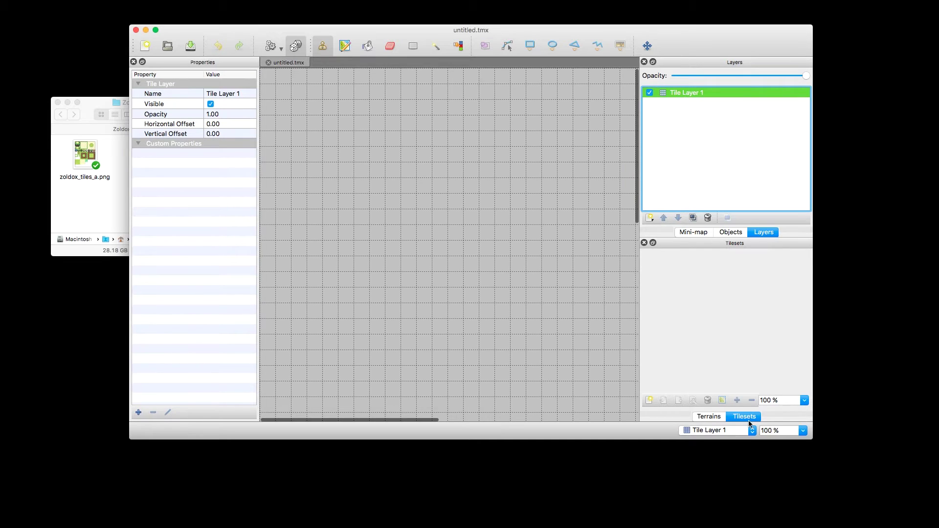
Step: Start a tileset based on a tileset image, using zoldox_tiles_a.png as source
{"action": "left_click", "coordinate": [649, 400]}
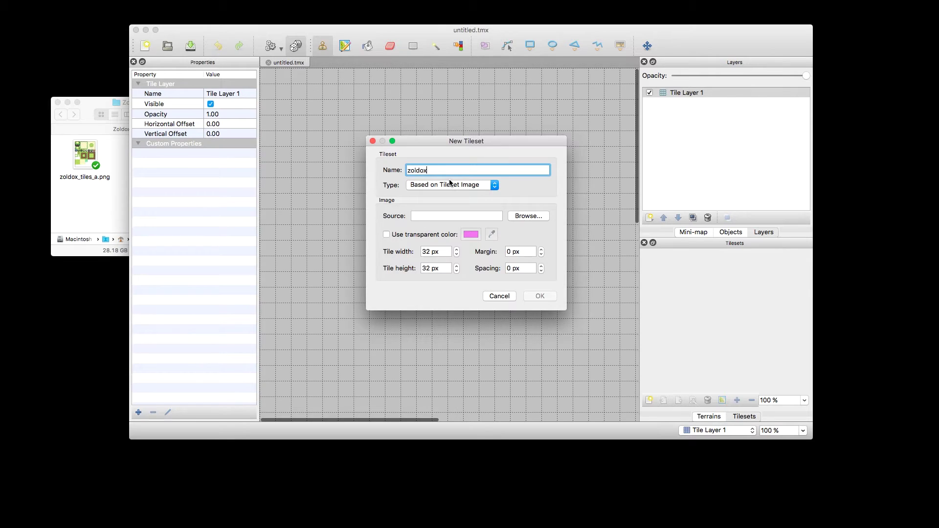
{"action": "left_click", "coordinate": [414, 188]}
{"action": "left_click", "coordinate": [391, 188]}
{"action": "left_click", "coordinate": [524, 216]}
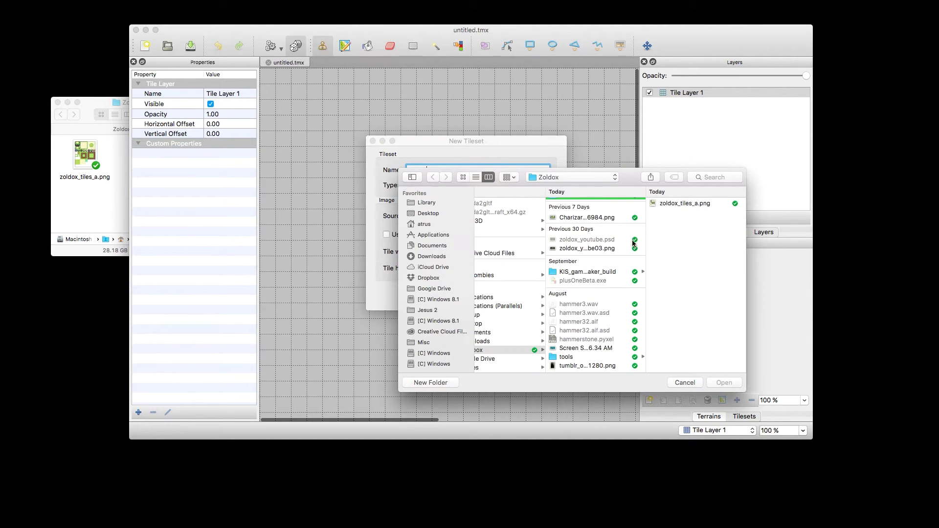
{"action": "scroll", "coordinate": [559, 208], "scroll_direction": "up", "scroll_amount": 3}
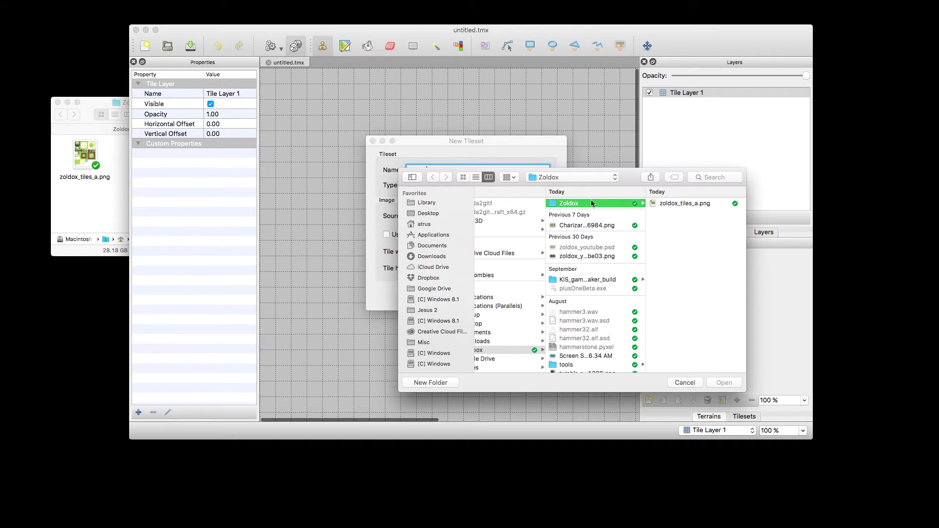
{"action": "left_click", "coordinate": [684, 203]}
{"action": "double_click", "coordinate": [600, 204]}
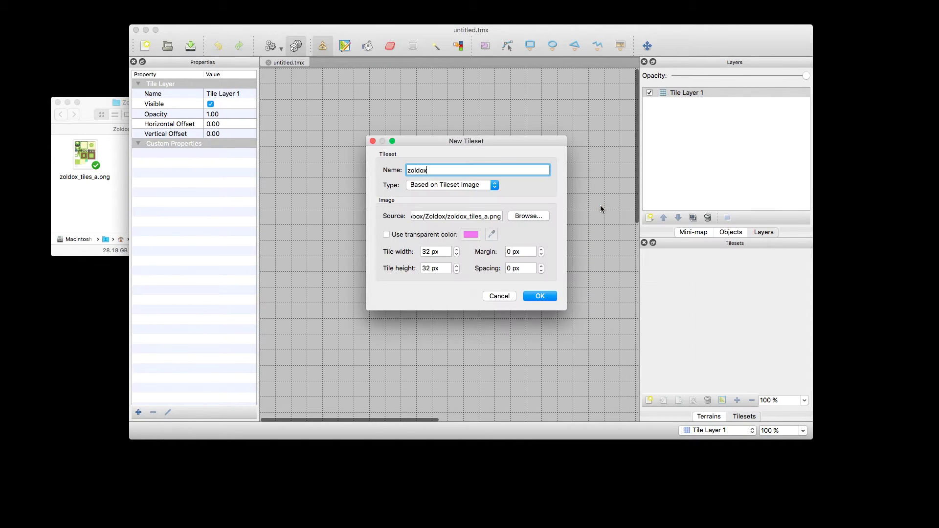
Step: Confirm 32×32 px tiles with 0 px margin and spacing, and create the zoldox tileset
{"action": "left_click", "coordinate": [429, 250]}
{"action": "left_click", "coordinate": [448, 267]}
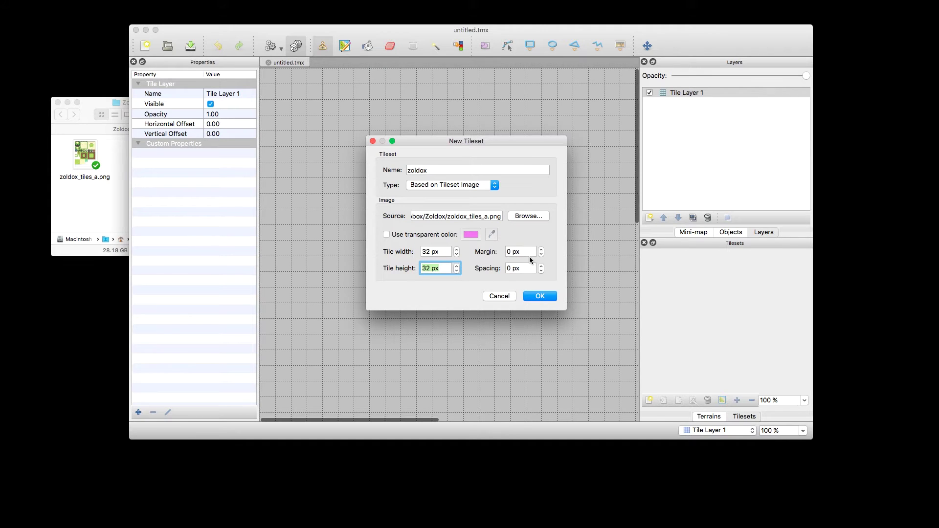
{"action": "key", "text": "Tab"}
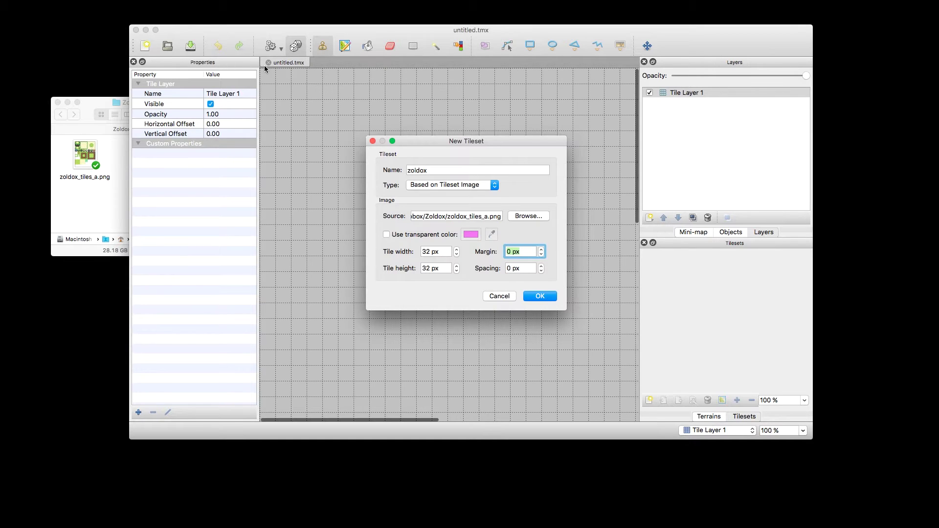
{"action": "left_click", "coordinate": [540, 266]}
{"action": "left_click", "coordinate": [541, 265]}
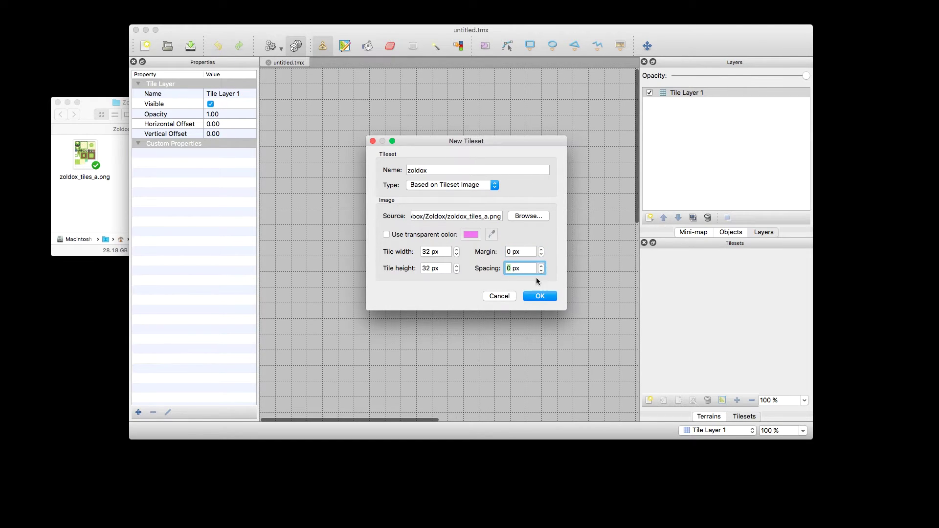
{"action": "left_click", "coordinate": [541, 297]}
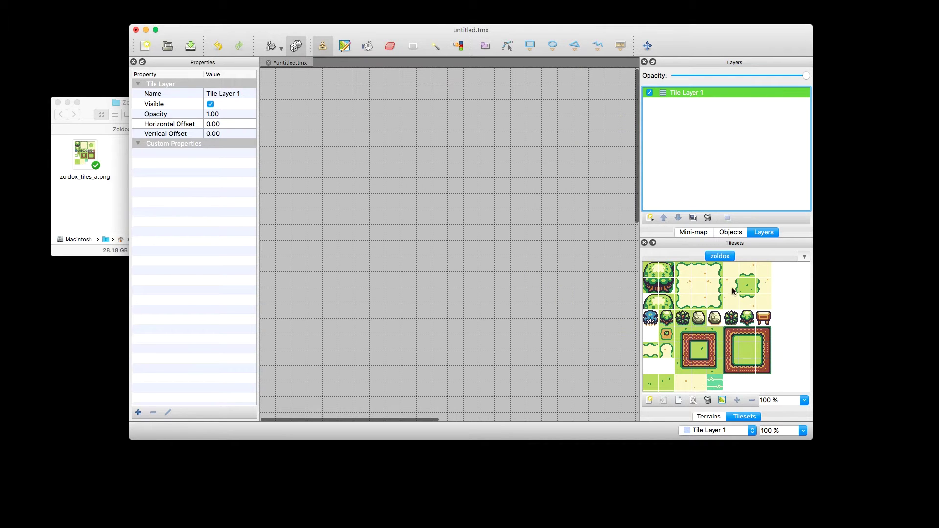
{"action": "left_click", "coordinate": [697, 288]}
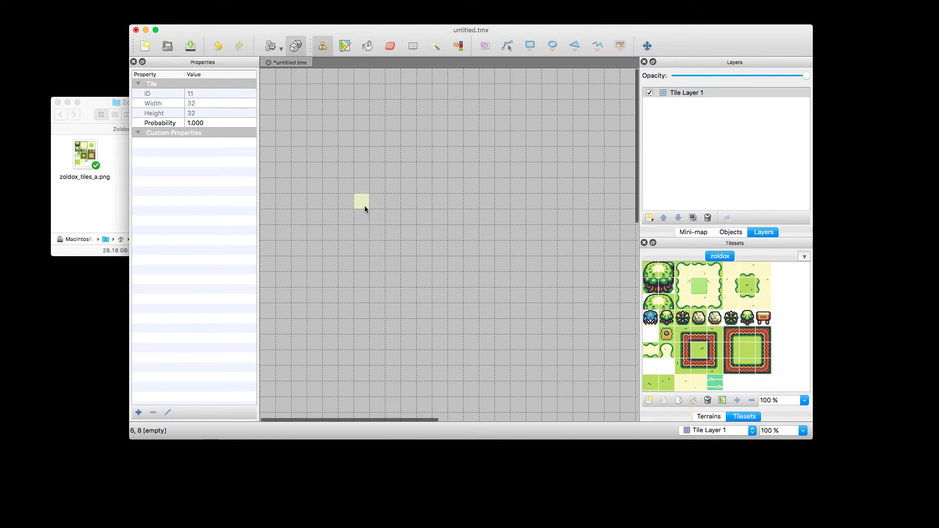
{"action": "left_click_drag", "start_coordinate": [364, 209], "coordinate": [376, 220]}
{"action": "left_click", "coordinate": [689, 270]}
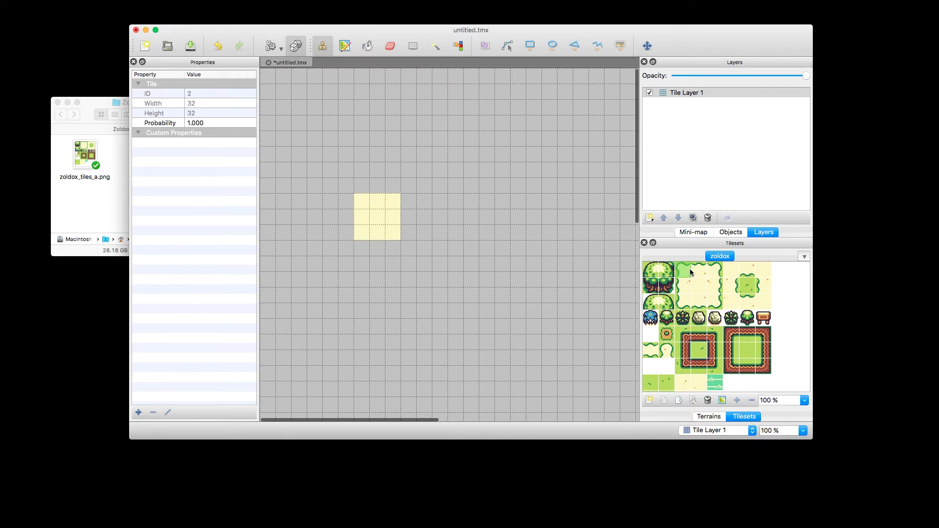
{"action": "left_click", "coordinate": [346, 186]}
{"action": "left_click", "coordinate": [698, 270]}
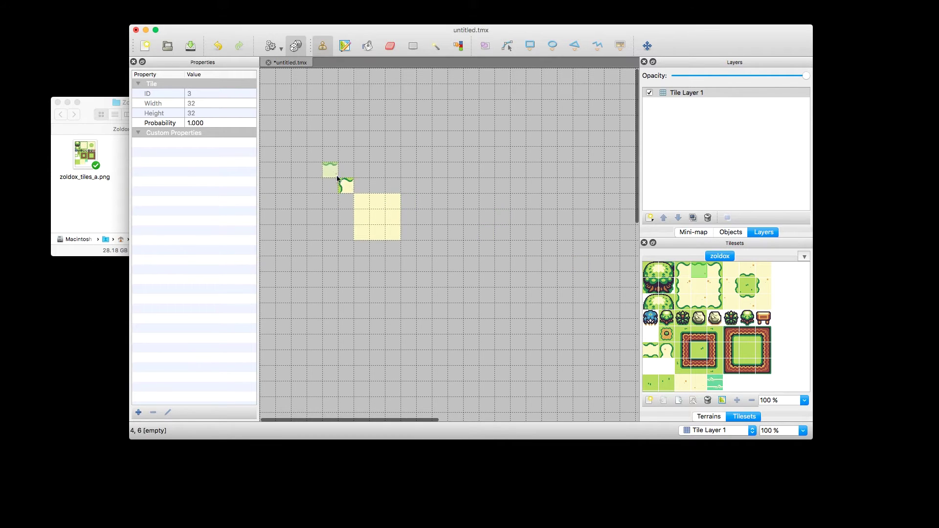
{"action": "left_click_drag", "start_coordinate": [362, 186], "coordinate": [388, 189]}
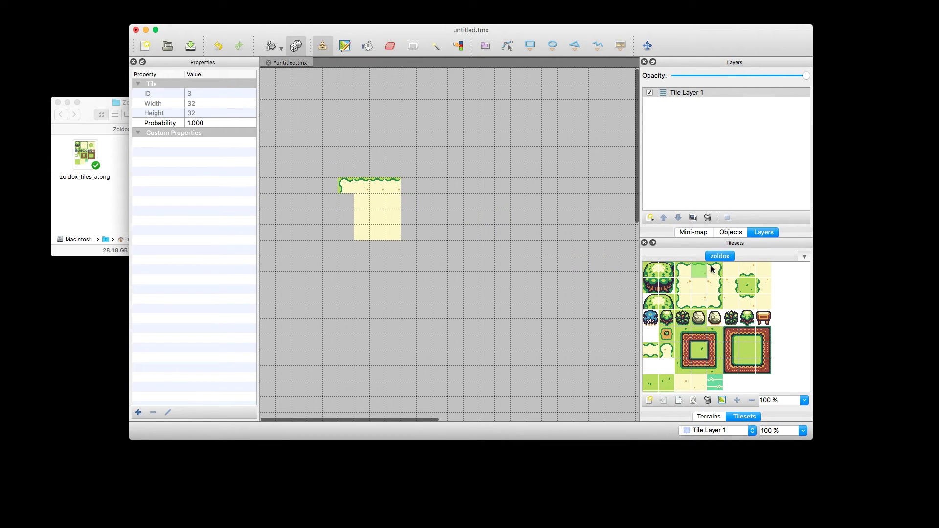
{"action": "left_click", "coordinate": [714, 270]}
{"action": "left_click", "coordinate": [409, 185]}
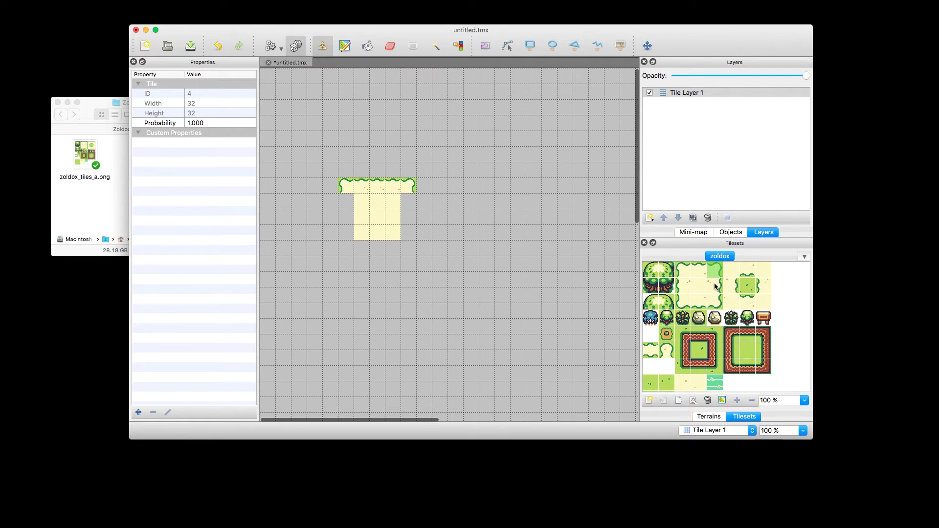
{"action": "left_click", "coordinate": [390, 45]}
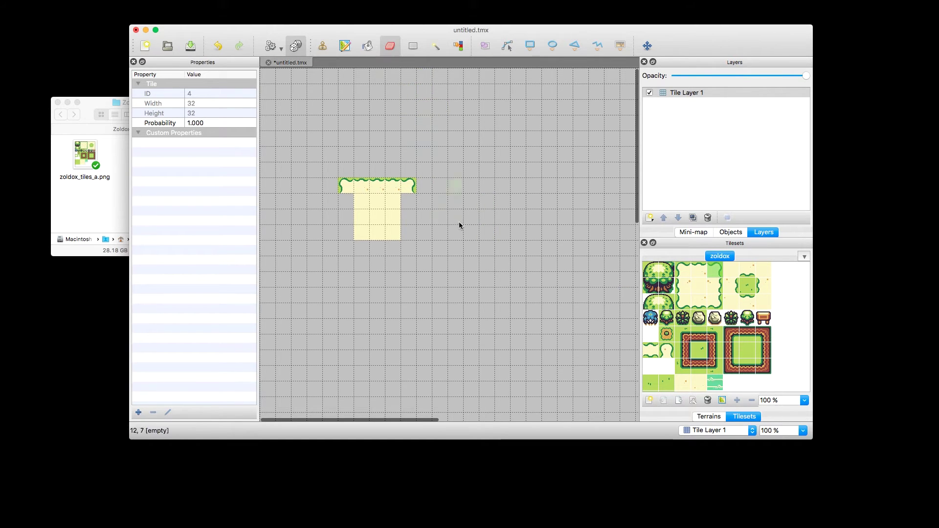
{"action": "mouse_move", "coordinate": [342, 186]}
{"action": "left_mouse_down"}
{"action": "mouse_move", "coordinate": [335, 212]}
{"action": "mouse_move", "coordinate": [392, 215]}
{"action": "mouse_move", "coordinate": [392, 233]}
{"action": "left_mouse_up"}
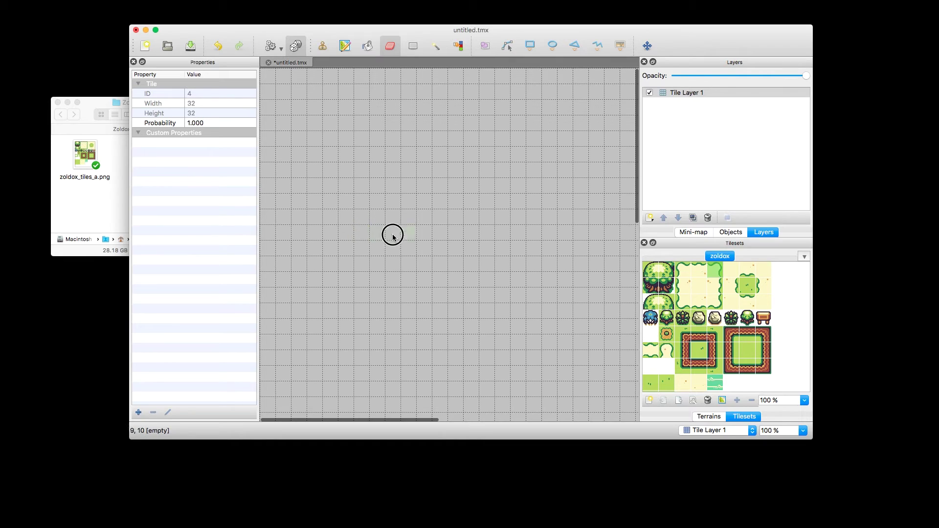
{"action": "left_click", "coordinate": [730, 415]}
{"action": "left_click", "coordinate": [703, 418]}
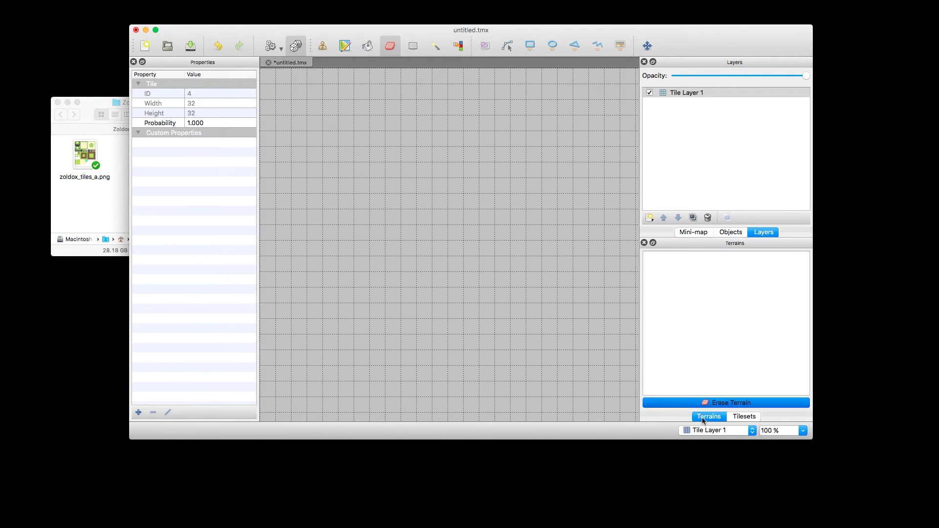
{"action": "left_click", "coordinate": [743, 419]}
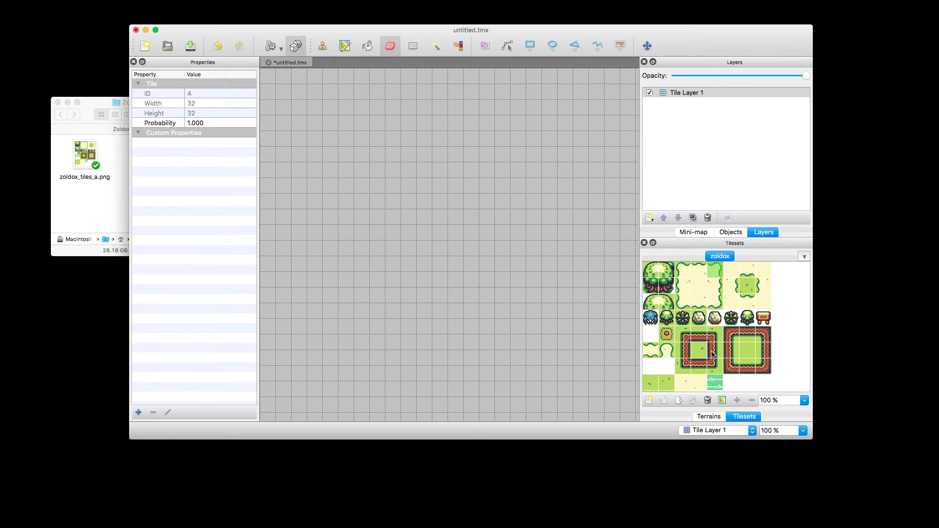
Step: In the terrain editor, add a new terrain named dirt
{"action": "left_click", "coordinate": [722, 400]}
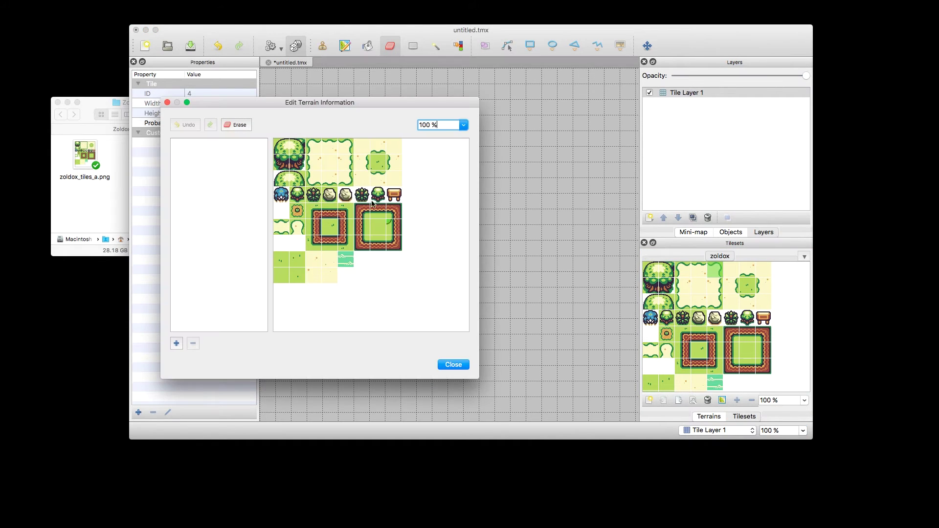
{"action": "left_click_drag", "start_coordinate": [343, 105], "coordinate": [549, 118]}
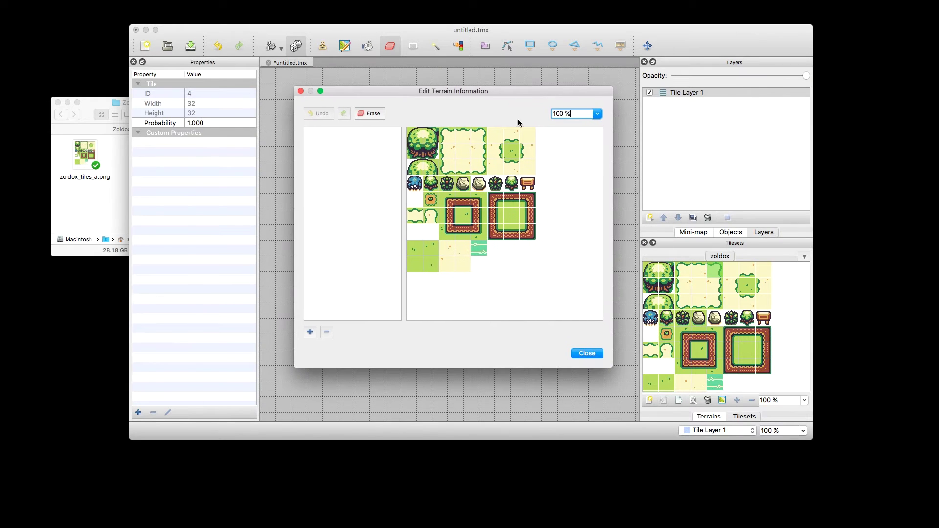
{"action": "left_click", "coordinate": [310, 333]}
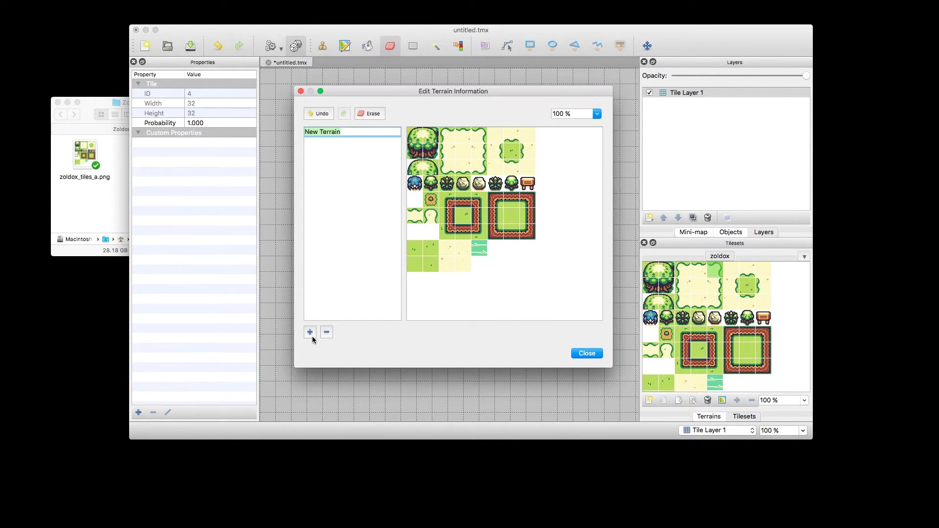
{"action": "type", "text": "dirt"}
{"action": "key", "text": "Return"}
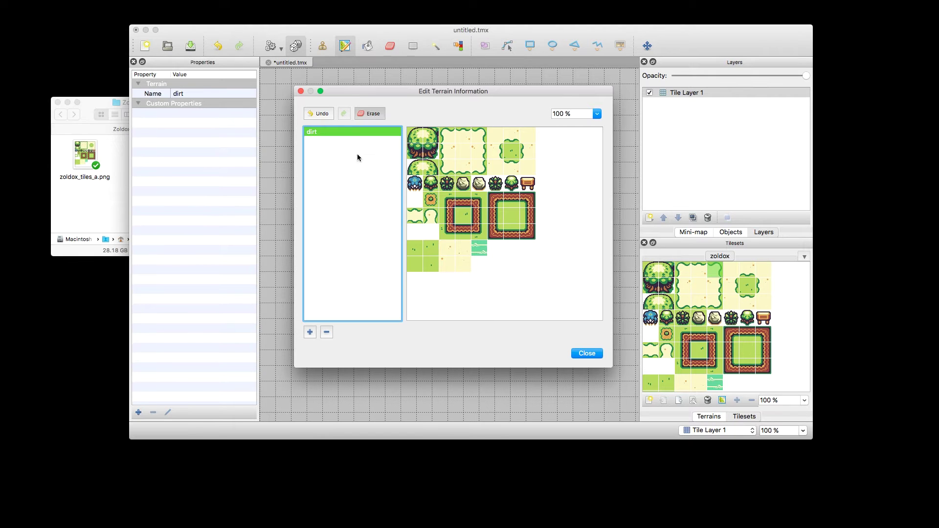
Step: Mark the sand-edge tiles' corners with the dirt terrain and close the editor
{"action": "left_click", "coordinate": [456, 145]}
{"action": "left_click", "coordinate": [453, 141]}
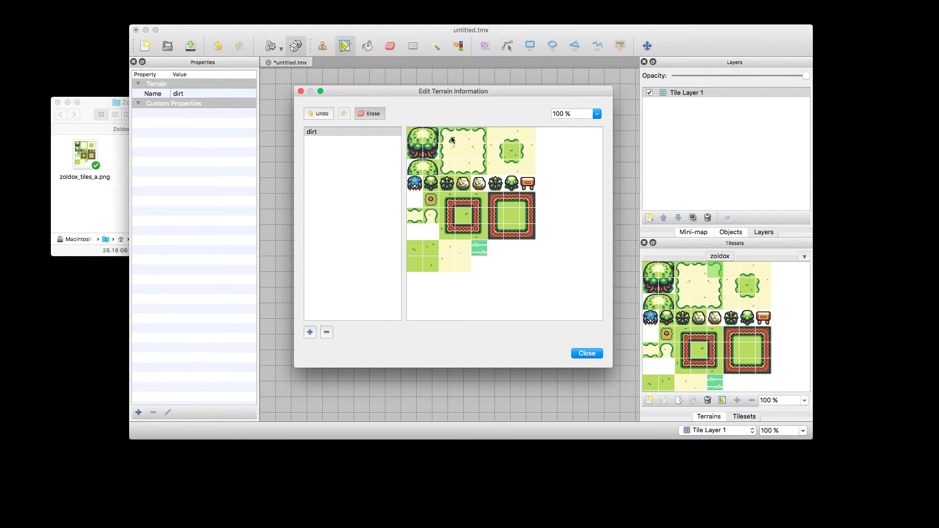
{"action": "left_click", "coordinate": [460, 141]}
{"action": "left_click", "coordinate": [370, 113]}
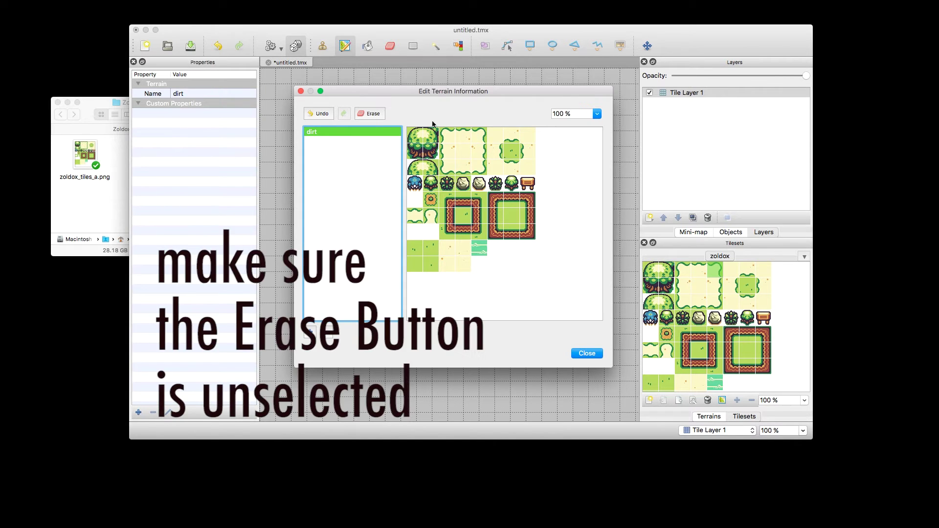
{"action": "mouse_move", "coordinate": [454, 145]}
{"action": "left_mouse_down"}
{"action": "mouse_move", "coordinate": [474, 157]}
{"action": "mouse_move", "coordinate": [450, 160]}
{"action": "mouse_move", "coordinate": [450, 145]}
{"action": "mouse_move", "coordinate": [467, 158]}
{"action": "left_mouse_up"}
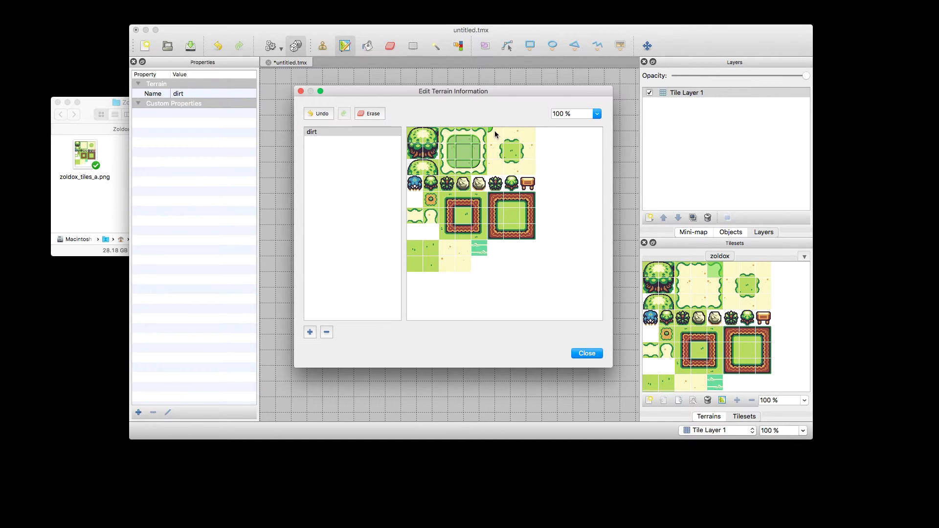
{"action": "mouse_move", "coordinate": [494, 128]}
{"action": "left_mouse_down"}
{"action": "mouse_move", "coordinate": [528, 132]}
{"action": "mouse_move", "coordinate": [530, 169]}
{"action": "mouse_move", "coordinate": [496, 171]}
{"action": "mouse_move", "coordinate": [496, 136]}
{"action": "left_mouse_up"}
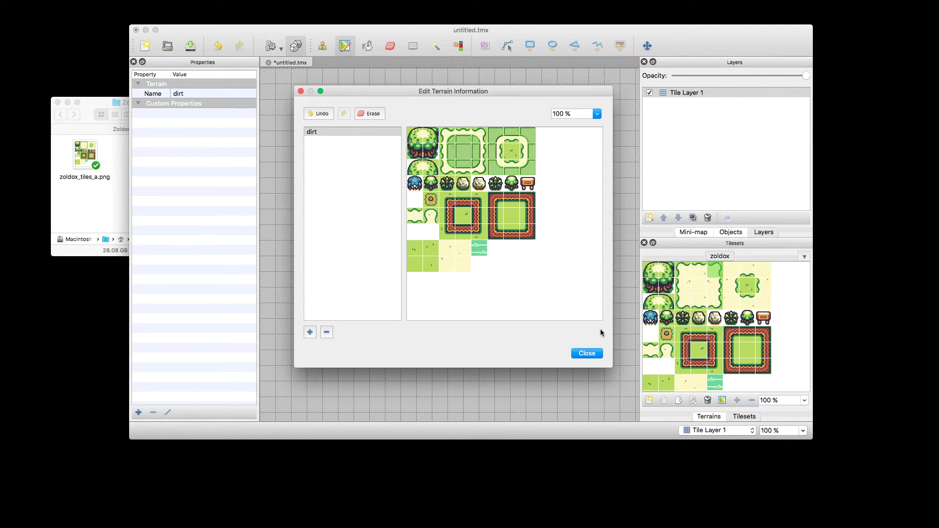
{"action": "left_click", "coordinate": [586, 354]}
Step: Paint a large dirt terrain area across the map center, extending it leftward
{"action": "left_click", "coordinate": [713, 418]}
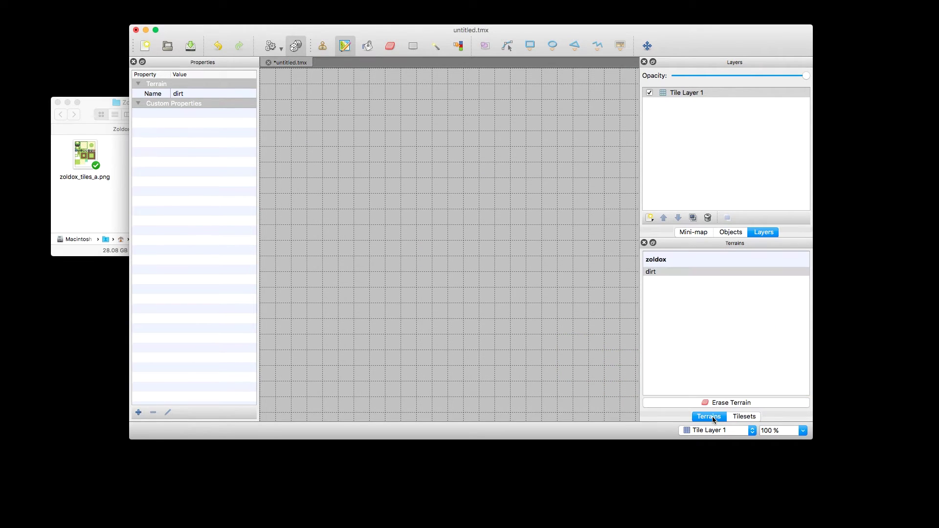
{"action": "left_click", "coordinate": [676, 276]}
{"action": "mouse_move", "coordinate": [354, 174]}
{"action": "left_mouse_down"}
{"action": "mouse_move", "coordinate": [367, 158]}
{"action": "mouse_move", "coordinate": [434, 203]}
{"action": "mouse_move", "coordinate": [424, 240]}
{"action": "mouse_move", "coordinate": [346, 289]}
{"action": "mouse_move", "coordinate": [392, 312]}
{"action": "mouse_move", "coordinate": [507, 317]}
{"action": "mouse_move", "coordinate": [565, 228]}
{"action": "mouse_move", "coordinate": [461, 121]}
{"action": "mouse_move", "coordinate": [523, 102]}
{"action": "mouse_move", "coordinate": [582, 105]}
{"action": "left_mouse_up"}
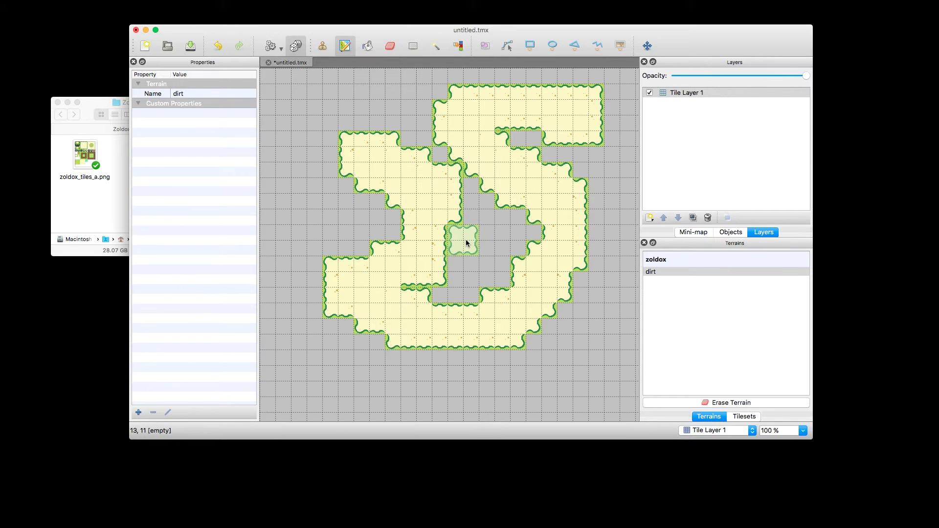
{"action": "mouse_move", "coordinate": [354, 174]}
{"action": "left_mouse_down"}
{"action": "mouse_move", "coordinate": [318, 157]}
{"action": "mouse_move", "coordinate": [310, 164]}
{"action": "mouse_move", "coordinate": [310, 215]}
{"action": "mouse_move", "coordinate": [328, 256]}
{"action": "mouse_move", "coordinate": [335, 255]}
{"action": "mouse_move", "coordinate": [326, 227]}
{"action": "mouse_move", "coordinate": [342, 230]}
{"action": "mouse_move", "coordinate": [342, 268]}
{"action": "left_mouse_up"}
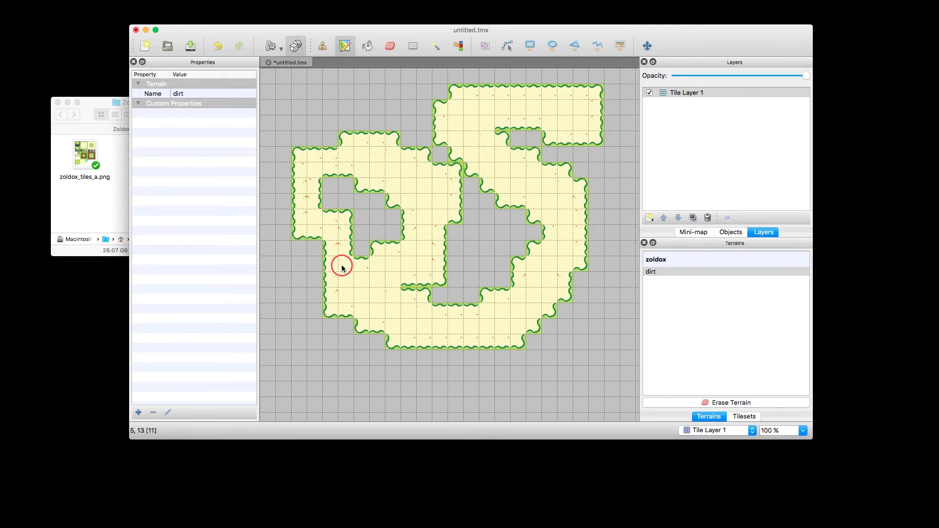
Step: Erase dirt terrain around the central hole to reshape its upper-left edge
{"action": "left_click", "coordinate": [732, 403]}
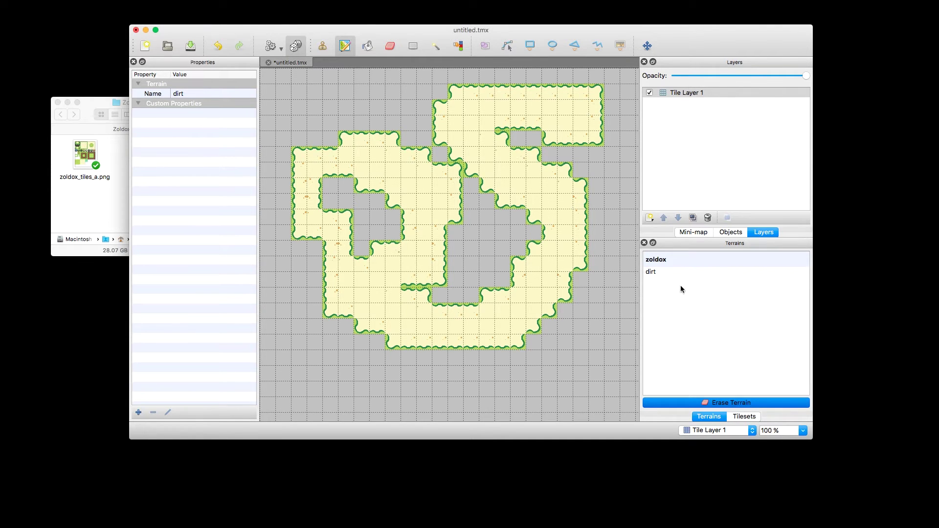
{"action": "left_click", "coordinate": [668, 273]}
{"action": "left_click", "coordinate": [685, 303]}
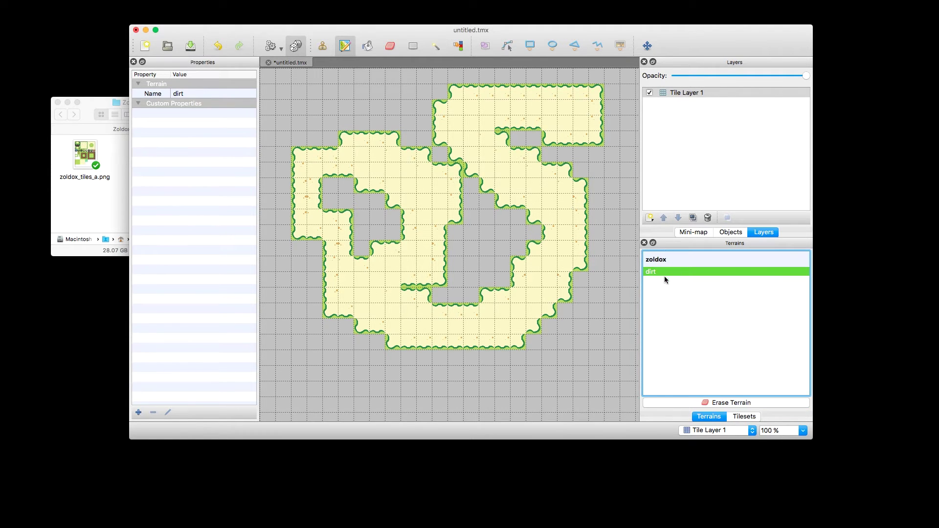
{"action": "left_click", "coordinate": [715, 404]}
{"action": "mouse_move", "coordinate": [453, 245]}
{"action": "left_mouse_down"}
{"action": "mouse_move", "coordinate": [433, 271]}
{"action": "mouse_move", "coordinate": [409, 268]}
{"action": "left_mouse_up"}
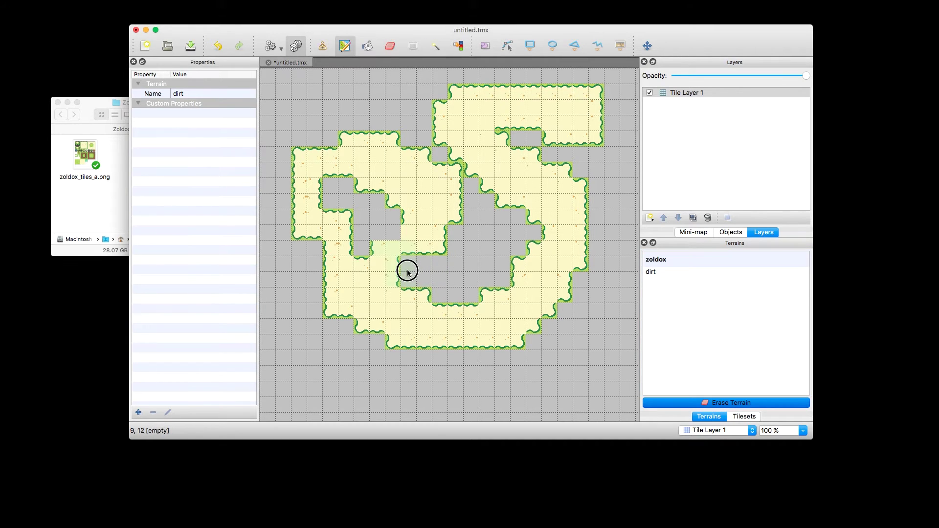
{"action": "left_click_drag", "start_coordinate": [360, 210], "coordinate": [382, 244]}
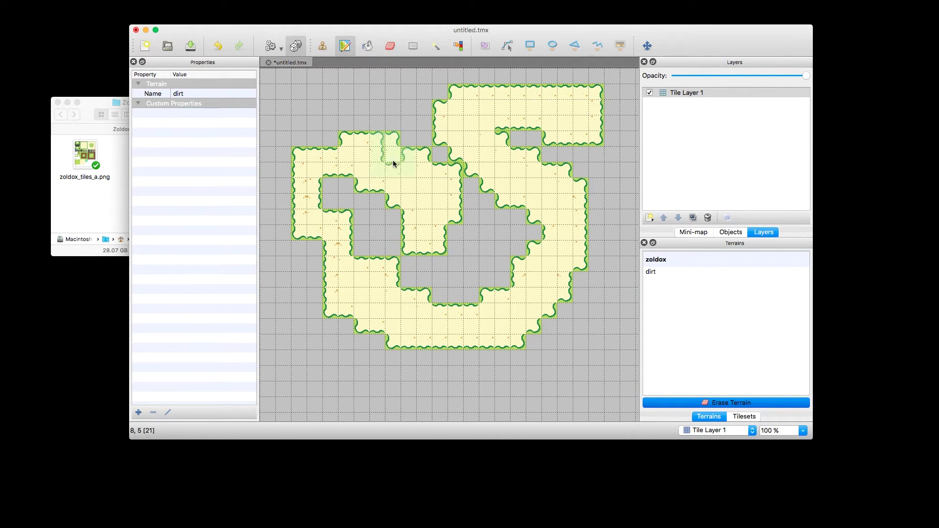
{"action": "mouse_move", "coordinate": [371, 185]}
{"action": "left_mouse_down"}
{"action": "mouse_move", "coordinate": [362, 144]}
{"action": "mouse_move", "coordinate": [416, 151]}
{"action": "mouse_move", "coordinate": [403, 140]}
{"action": "left_mouse_up"}
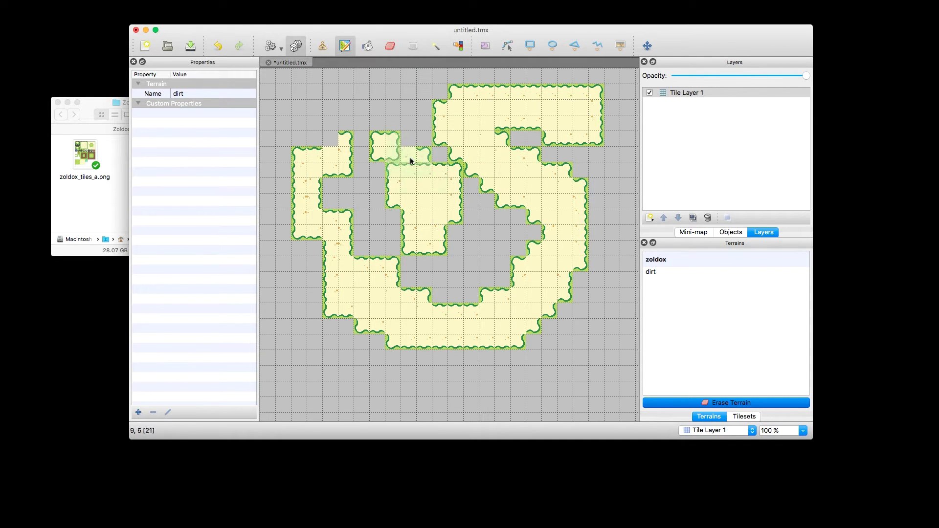
{"action": "left_click", "coordinate": [743, 416]}
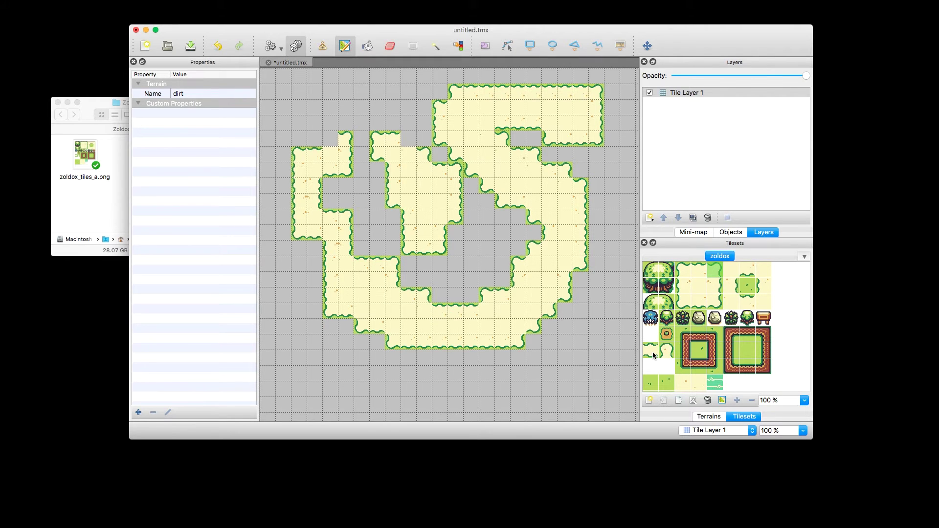
Step: Touch up the dirt shapes' top corners with edge tiles 11, 2 and 4
{"action": "left_click", "coordinate": [699, 286]}
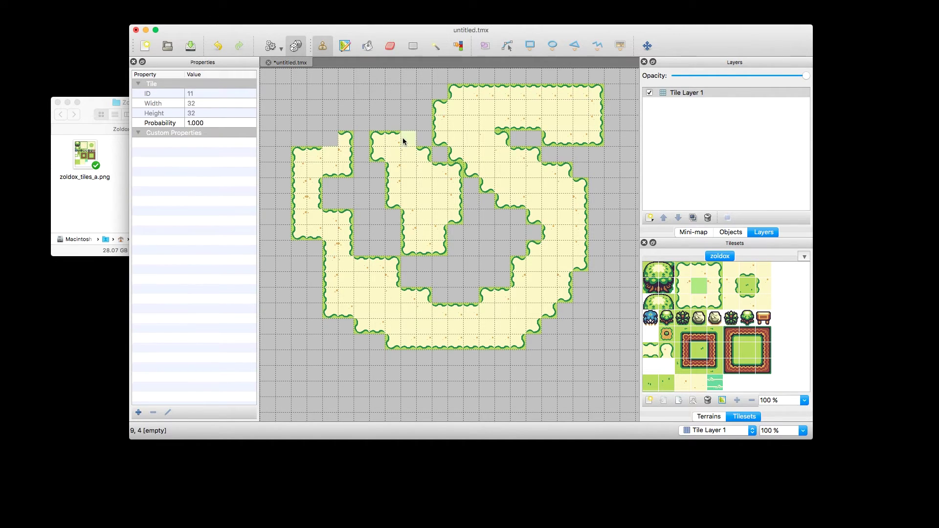
{"action": "left_click", "coordinate": [682, 269]}
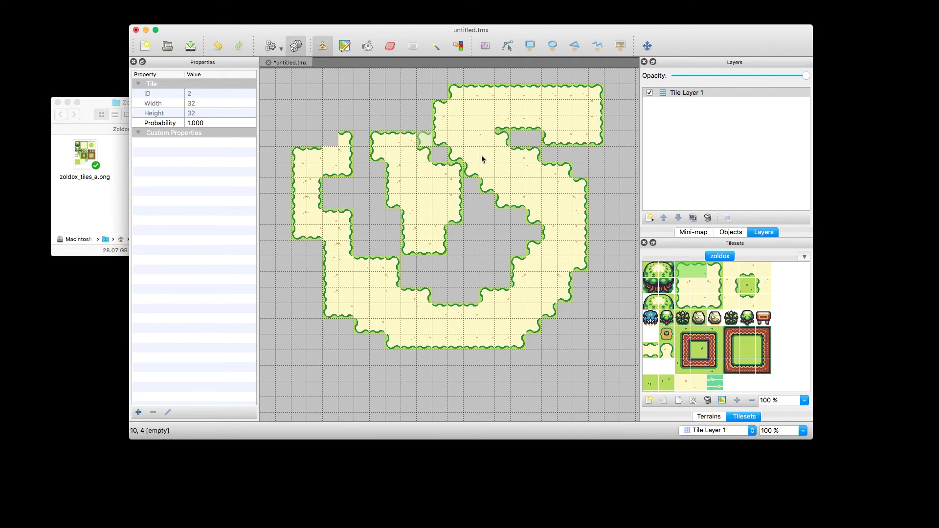
{"action": "left_click", "coordinate": [712, 275]}
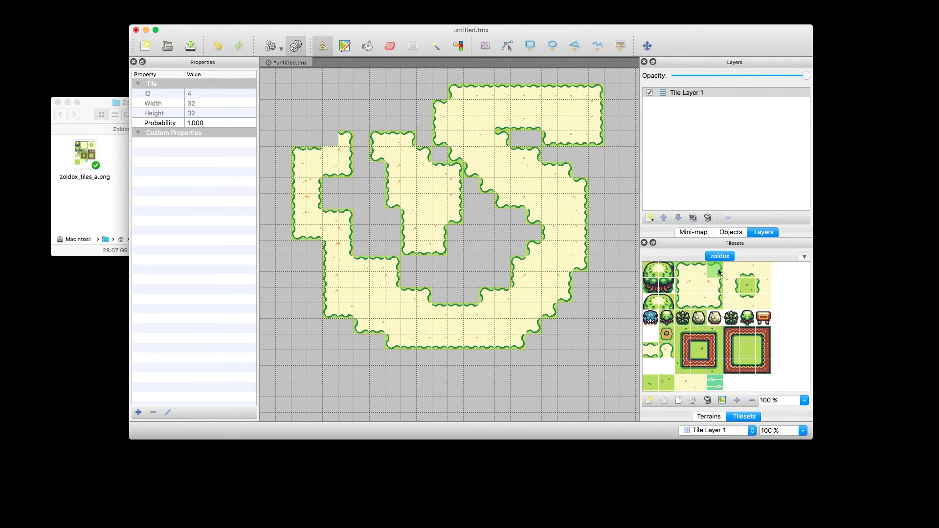
{"action": "left_click", "coordinate": [682, 269]}
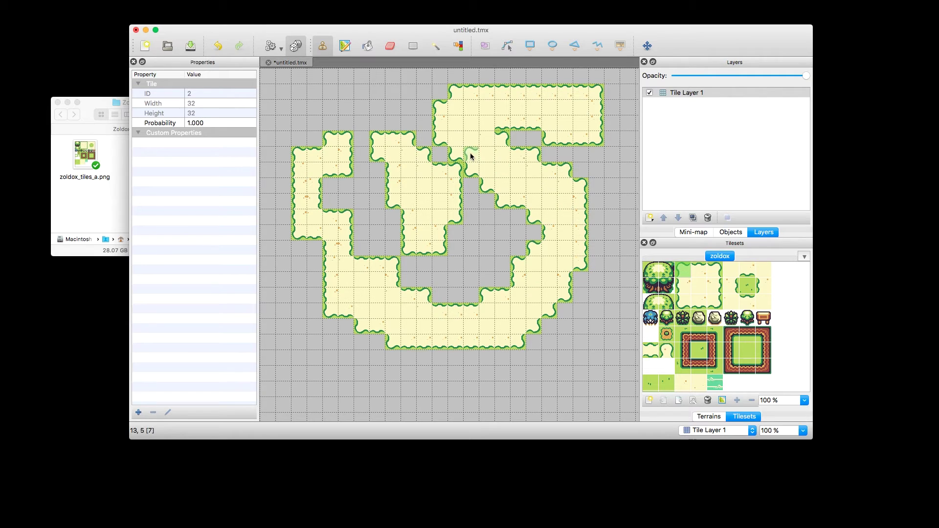
{"action": "left_click", "coordinate": [367, 45]}
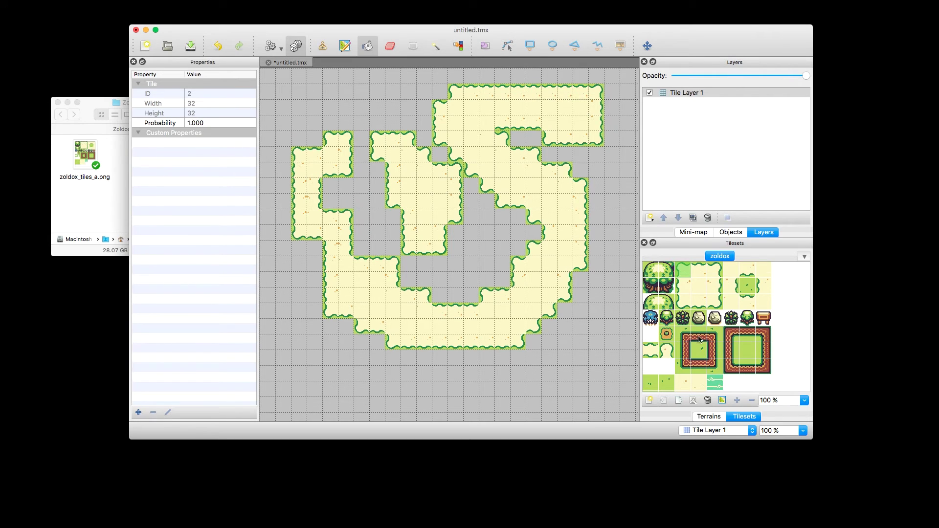
{"action": "scroll", "coordinate": [699, 339], "scroll_direction": "down", "scroll_amount": 2}
Step: Bucket-fill all empty map areas, including leftover gaps, with the plain grass tile
{"action": "left_click", "coordinate": [698, 321]}
{"action": "left_click", "coordinate": [377, 219]}
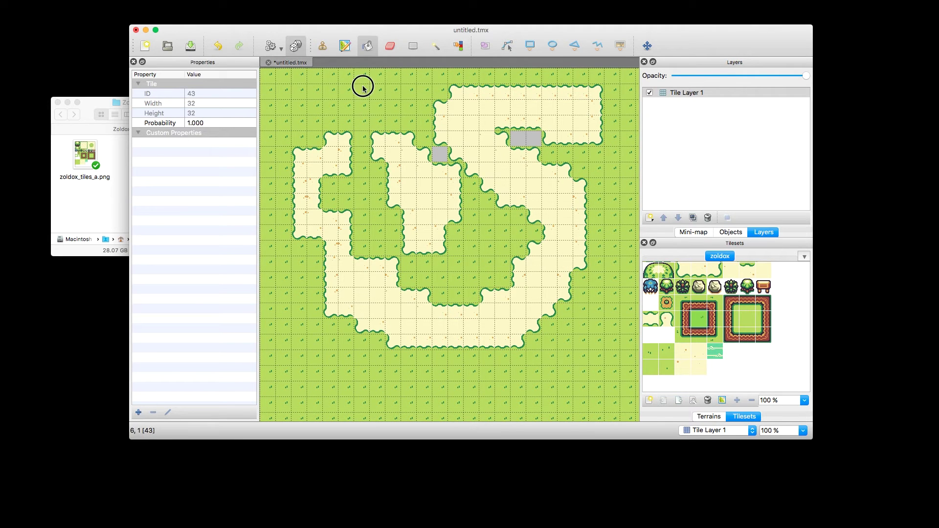
{"action": "left_click", "coordinate": [539, 145]}
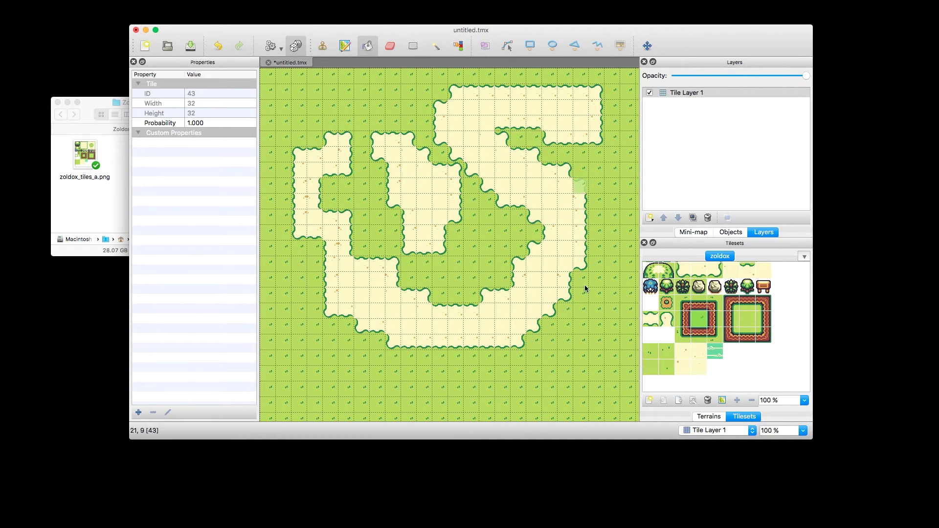
{"action": "scroll", "coordinate": [574, 292], "scroll_direction": "down", "scroll_amount": 1}
{"action": "scroll", "coordinate": [567, 299], "scroll_direction": "right", "scroll_amount": 5}
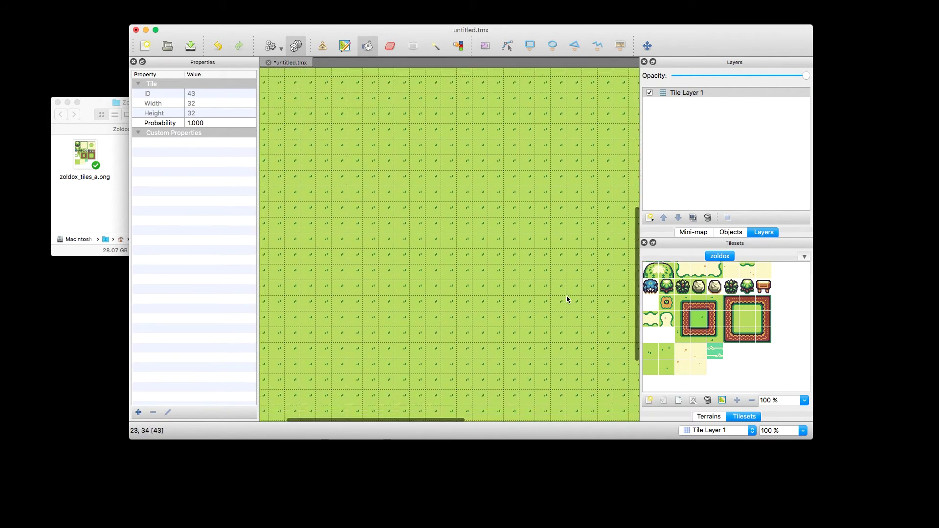
{"action": "scroll", "coordinate": [568, 299], "scroll_direction": "left", "scroll_amount": 5}
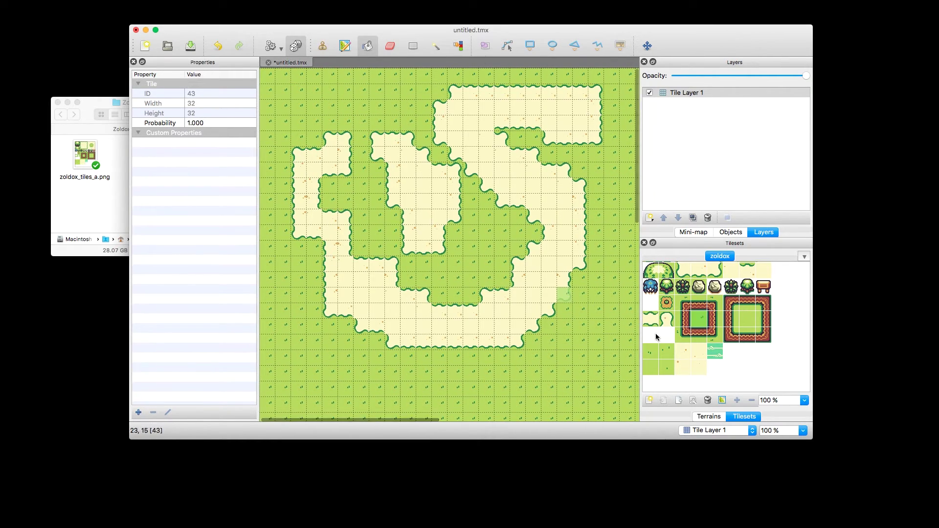
Step: Scatter a 2x2 block of grass variants randomly over the grass using Random Mode
{"action": "left_click", "coordinate": [661, 364]}
{"action": "left_click_drag", "start_coordinate": [661, 364], "coordinate": [669, 372]}
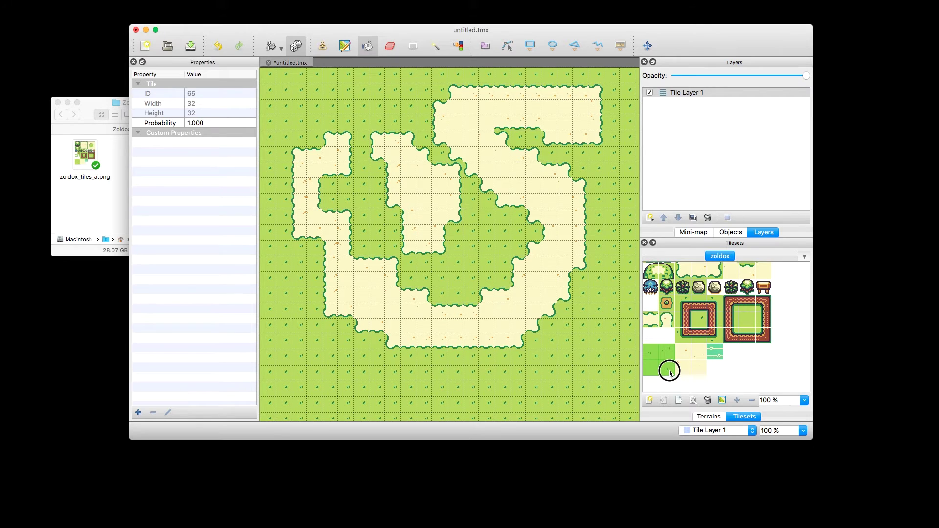
{"action": "left_click", "coordinate": [324, 47]}
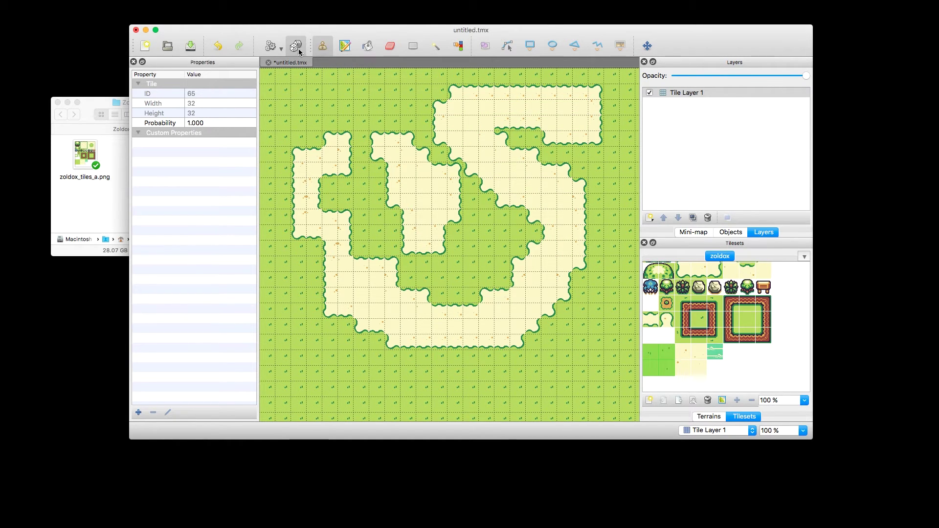
{"action": "left_click", "coordinate": [303, 49]}
{"action": "scroll", "coordinate": [352, 106], "scroll_direction": "down", "scroll_amount": 10}
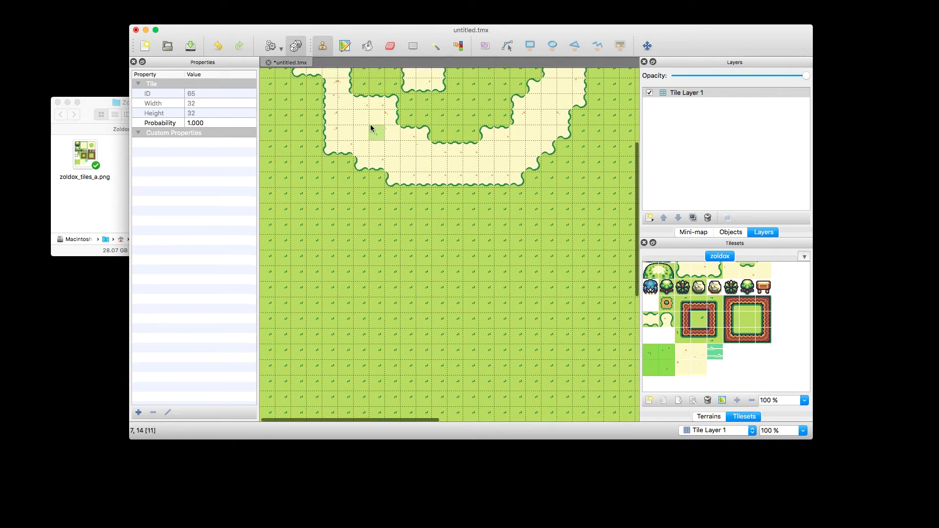
{"action": "mouse_move", "coordinate": [324, 161]}
{"action": "left_mouse_down"}
{"action": "mouse_move", "coordinate": [339, 184]}
{"action": "mouse_move", "coordinate": [398, 172]}
{"action": "mouse_move", "coordinate": [471, 203]}
{"action": "mouse_move", "coordinate": [435, 226]}
{"action": "mouse_move", "coordinate": [515, 265]}
{"action": "mouse_move", "coordinate": [425, 289]}
{"action": "mouse_move", "coordinate": [361, 263]}
{"action": "mouse_move", "coordinate": [355, 135]}
{"action": "mouse_move", "coordinate": [420, 250]}
{"action": "mouse_move", "coordinate": [397, 136]}
{"action": "mouse_move", "coordinate": [512, 157]}
{"action": "mouse_move", "coordinate": [514, 238]}
{"action": "mouse_move", "coordinate": [420, 290]}
{"action": "mouse_move", "coordinate": [340, 265]}
{"action": "mouse_move", "coordinate": [383, 150]}
{"action": "mouse_move", "coordinate": [304, 194]}
{"action": "left_mouse_up"}
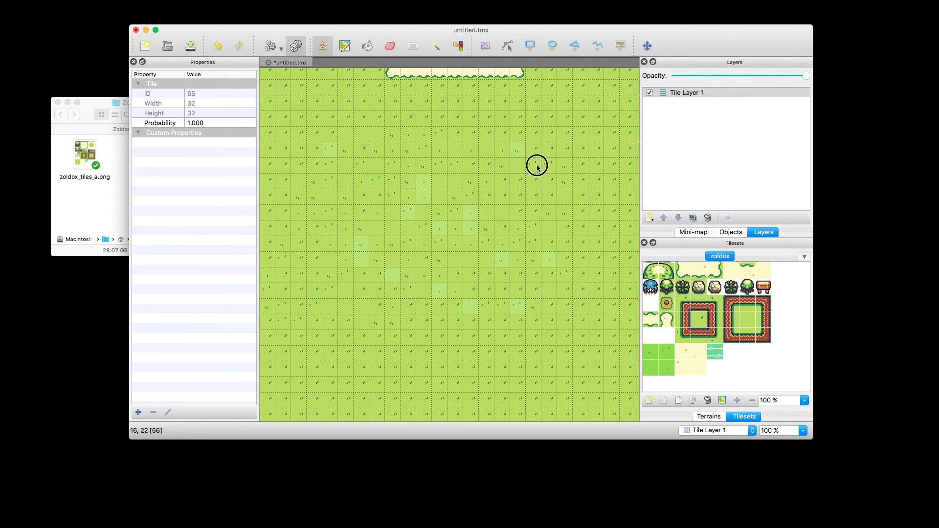
{"action": "scroll", "coordinate": [342, 244], "scroll_direction": "up", "scroll_amount": 10}
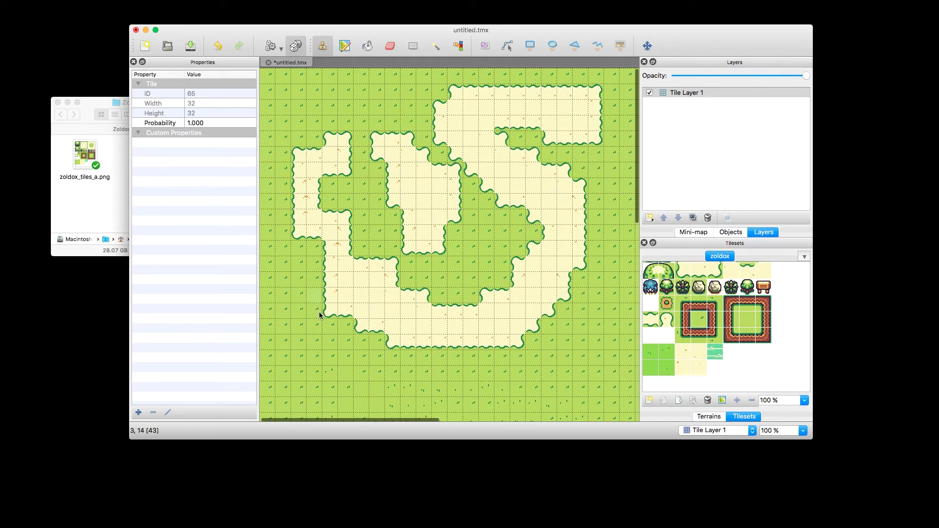
{"action": "mouse_move", "coordinate": [281, 262]}
{"action": "left_mouse_down"}
{"action": "mouse_move", "coordinate": [305, 317]}
{"action": "mouse_move", "coordinate": [286, 321]}
{"action": "mouse_move", "coordinate": [281, 348]}
{"action": "left_mouse_up"}
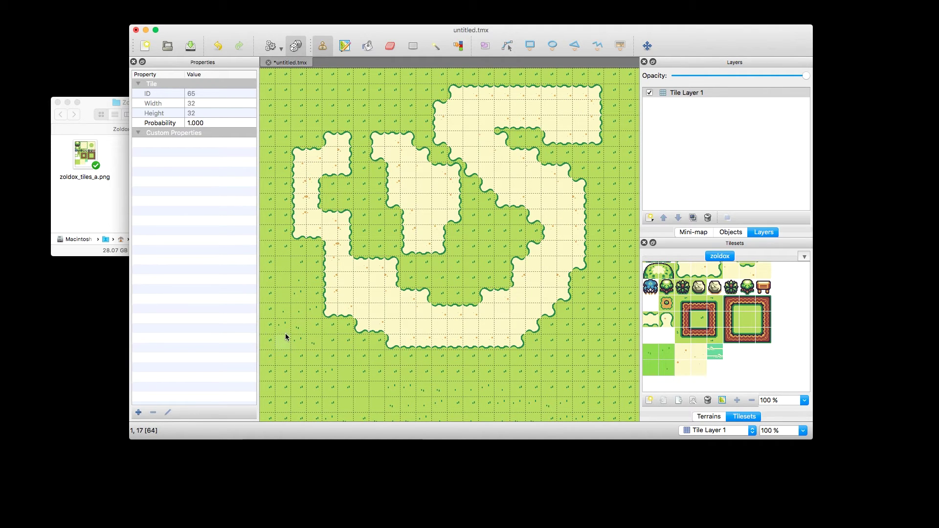
{"action": "scroll", "coordinate": [387, 91], "scroll_direction": "right", "scroll_amount": 1}
{"action": "mouse_move", "coordinate": [386, 91]}
{"action": "left_mouse_down"}
{"action": "mouse_move", "coordinate": [411, 97]}
{"action": "mouse_move", "coordinate": [305, 89]}
{"action": "mouse_move", "coordinate": [282, 106]}
{"action": "mouse_move", "coordinate": [374, 95]}
{"action": "mouse_move", "coordinate": [311, 80]}
{"action": "mouse_move", "coordinate": [280, 101]}
{"action": "mouse_move", "coordinate": [473, 81]}
{"action": "mouse_move", "coordinate": [588, 213]}
{"action": "mouse_move", "coordinate": [602, 196]}
{"action": "mouse_move", "coordinate": [587, 321]}
{"action": "mouse_move", "coordinate": [610, 337]}
{"action": "mouse_move", "coordinate": [554, 352]}
{"action": "mouse_move", "coordinate": [539, 379]}
{"action": "mouse_move", "coordinate": [428, 396]}
{"action": "mouse_move", "coordinate": [305, 378]}
{"action": "mouse_move", "coordinate": [368, 212]}
{"action": "mouse_move", "coordinate": [367, 235]}
{"action": "mouse_move", "coordinate": [353, 219]}
{"action": "mouse_move", "coordinate": [361, 244]}
{"action": "mouse_move", "coordinate": [380, 243]}
{"action": "mouse_move", "coordinate": [420, 274]}
{"action": "mouse_move", "coordinate": [464, 282]}
{"action": "mouse_move", "coordinate": [488, 240]}
{"action": "mouse_move", "coordinate": [480, 271]}
{"action": "mouse_move", "coordinate": [484, 227]}
{"action": "mouse_move", "coordinate": [546, 252]}
{"action": "mouse_move", "coordinate": [526, 244]}
{"action": "mouse_move", "coordinate": [522, 261]}
{"action": "mouse_move", "coordinate": [535, 246]}
{"action": "mouse_move", "coordinate": [512, 267]}
{"action": "mouse_move", "coordinate": [562, 263]}
{"action": "left_mouse_up"}
{"action": "scroll", "coordinate": [414, 88], "scroll_direction": "right", "scroll_amount": 1}
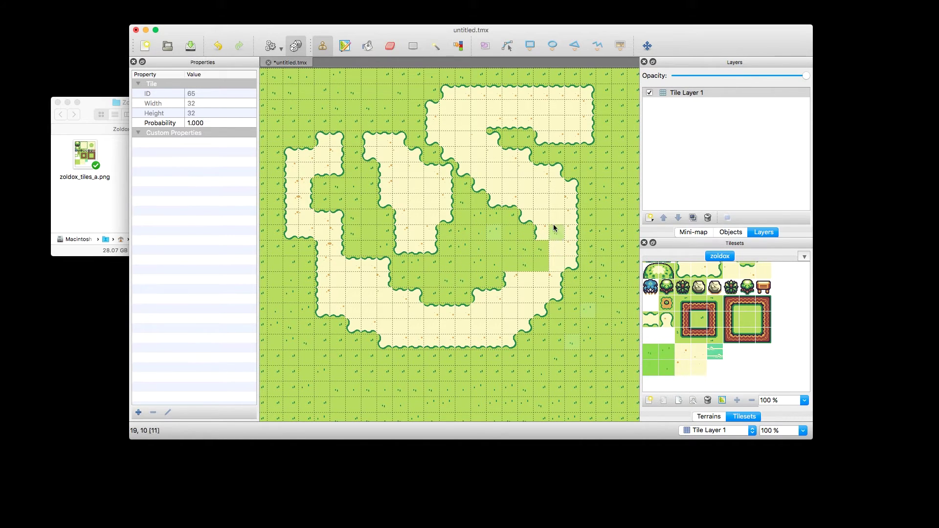
Step: Repaint the patchy column inside the loop and cover the lone sand cell with grass
{"action": "left_click", "coordinate": [699, 352]}
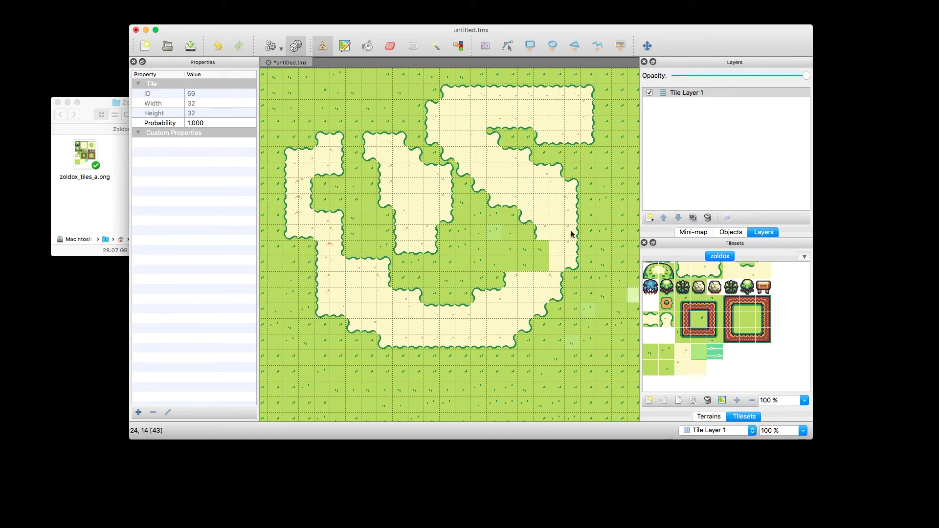
{"action": "left_click_drag", "start_coordinate": [542, 234], "coordinate": [541, 267]}
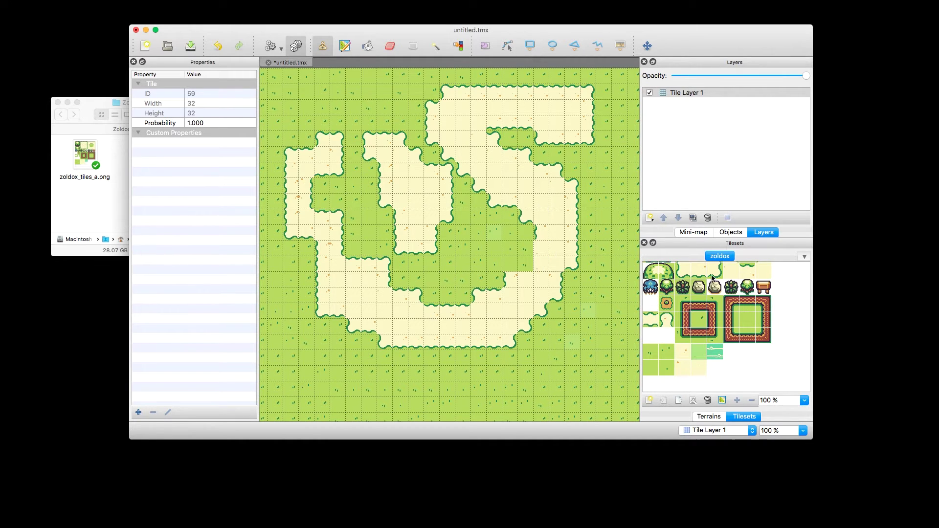
{"action": "scroll", "coordinate": [712, 278], "scroll_direction": "up", "scroll_amount": 2}
{"action": "left_click", "coordinate": [683, 288]}
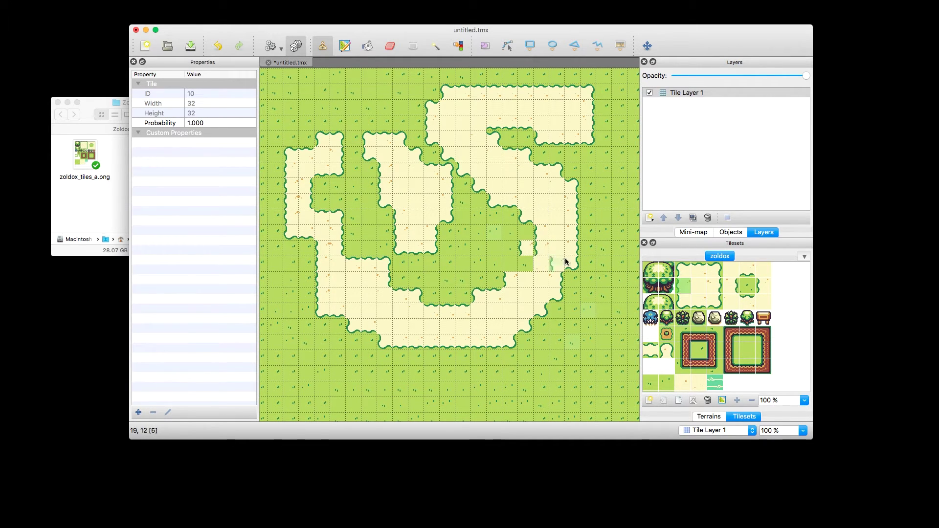
{"action": "right_click", "coordinate": [509, 247]}
{"action": "left_click", "coordinate": [525, 248]}
Step: Patch a cell at the loop's inner edge with edge tile ID 2
{"action": "scroll", "coordinate": [700, 297], "scroll_direction": "up", "scroll_amount": 1}
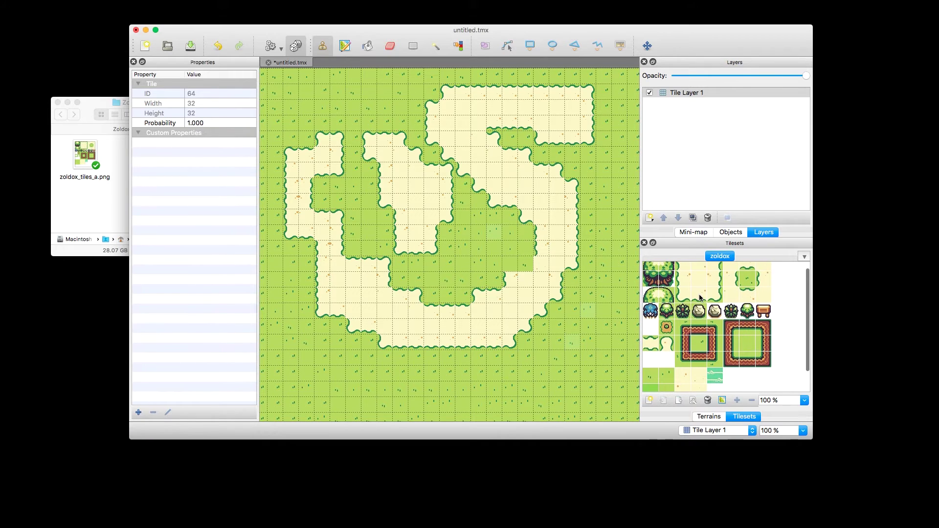
{"action": "scroll", "coordinate": [700, 297], "scroll_direction": "up", "scroll_amount": 2}
{"action": "left_click", "coordinate": [683, 271]}
{"action": "left_click", "coordinate": [525, 265]}
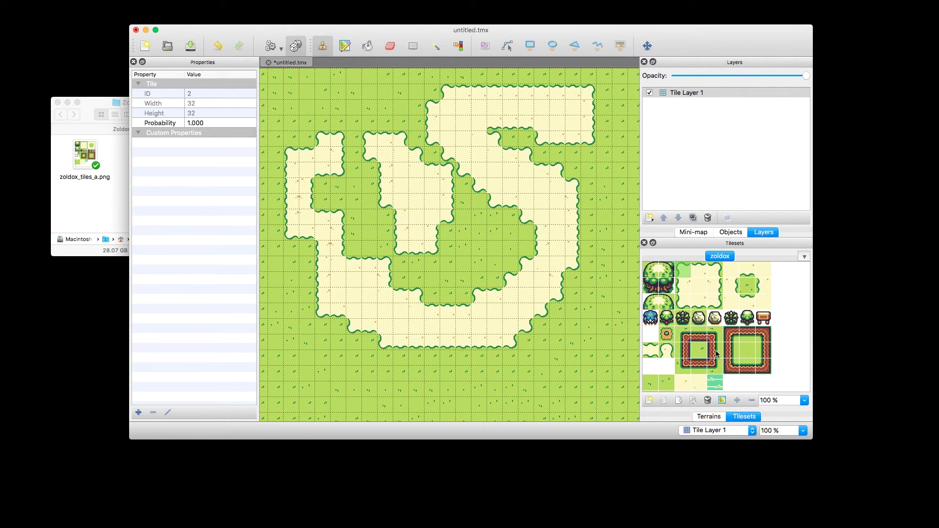
Step: With the dirt terrain, paint a path down from the loop plus lower-right and lower-left dirt patches
{"action": "left_click", "coordinate": [708, 419]}
{"action": "left_click", "coordinate": [657, 271]}
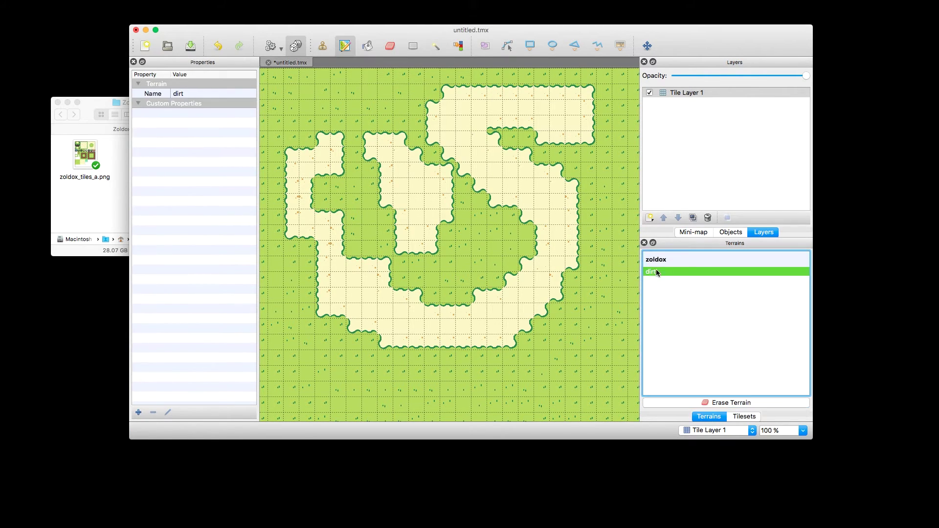
{"action": "mouse_move", "coordinate": [419, 345]}
{"action": "left_mouse_down"}
{"action": "mouse_move", "coordinate": [419, 336]}
{"action": "mouse_move", "coordinate": [430, 414]}
{"action": "left_mouse_up"}
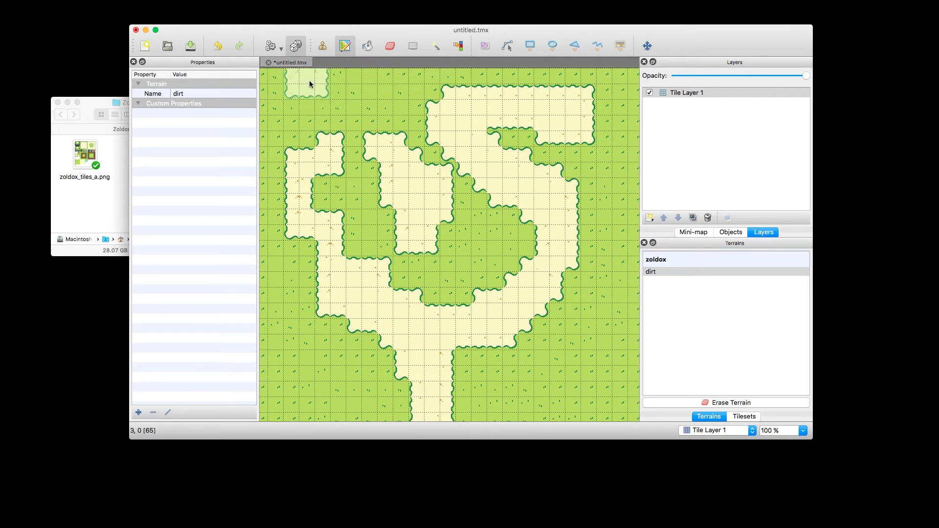
{"action": "scroll", "coordinate": [508, 205], "scroll_direction": "down", "scroll_amount": 3}
{"action": "left_click_drag", "start_coordinate": [570, 269], "coordinate": [587, 344]}
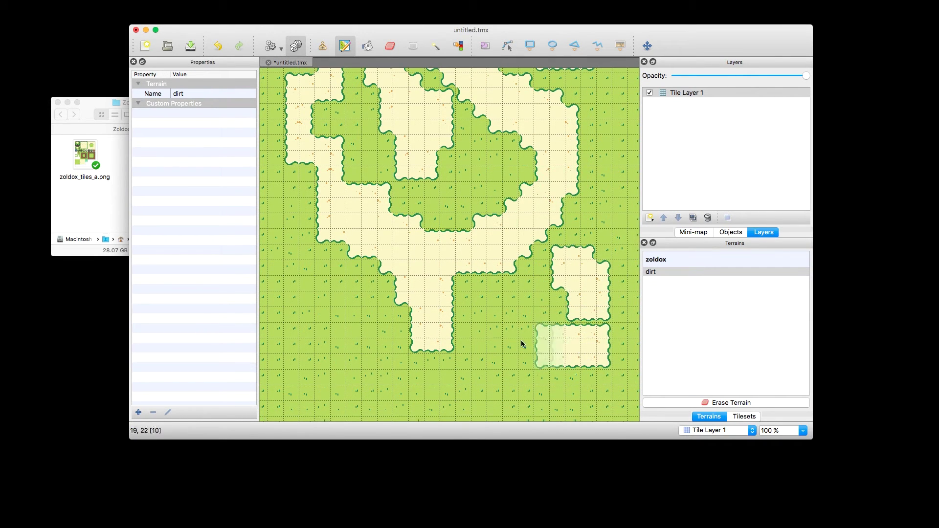
{"action": "left_click", "coordinate": [321, 315]}
{"action": "scroll", "coordinate": [455, 205], "scroll_direction": "up", "scroll_amount": 3}
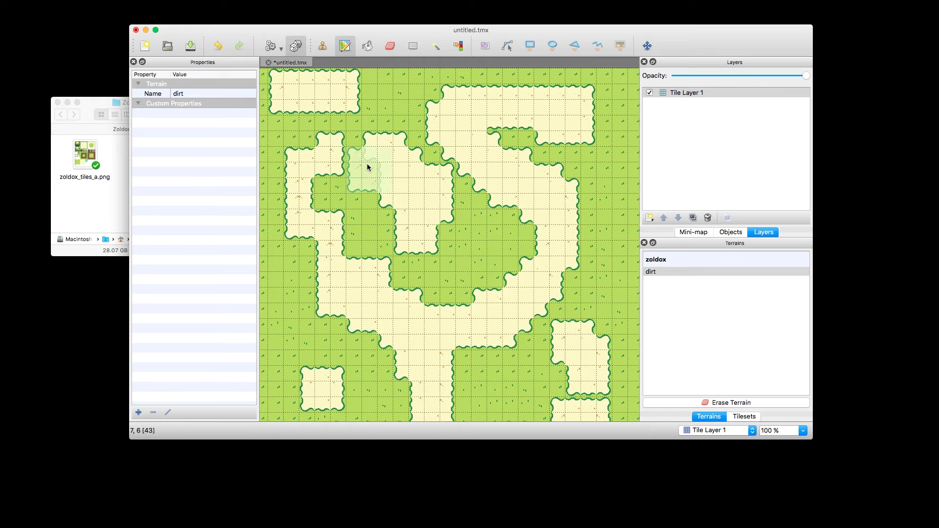
Step: Save the map in Tiled TMX format as zoldox_tiles.tmx, overwriting the existing file, and switch to Construct 2
{"action": "key", "text": "super+s"}
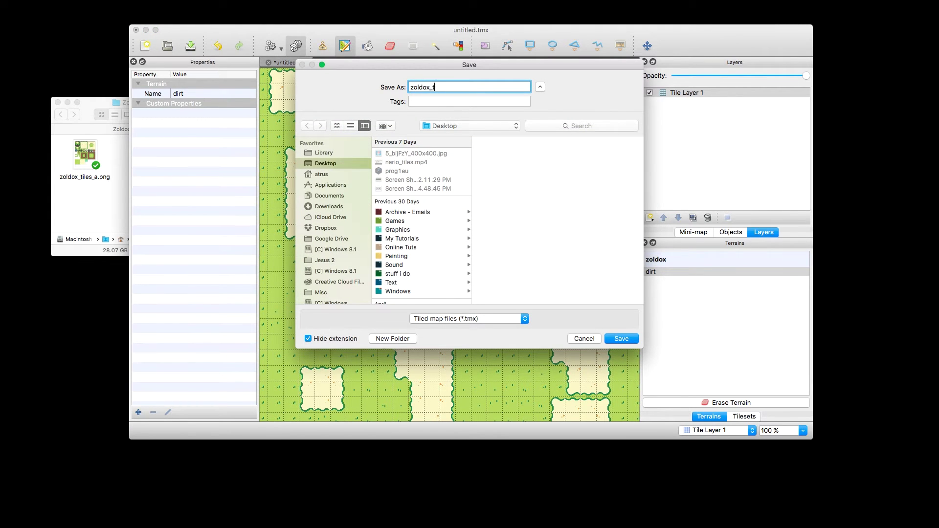
{"action": "left_click", "coordinate": [474, 327]}
{"action": "left_click", "coordinate": [575, 318]}
{"action": "left_click", "coordinate": [467, 318]}
{"action": "left_click", "coordinate": [467, 327]}
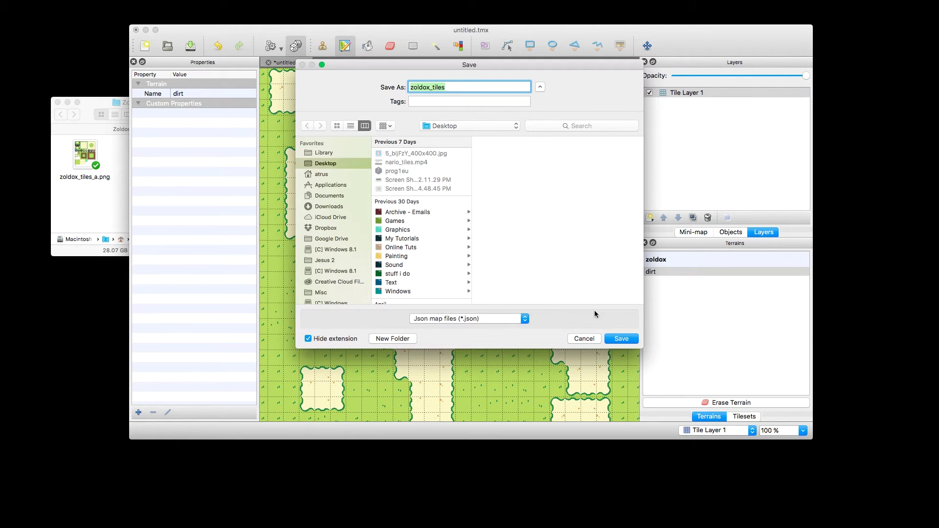
{"action": "left_click", "coordinate": [467, 319]}
{"action": "left_click", "coordinate": [465, 309]}
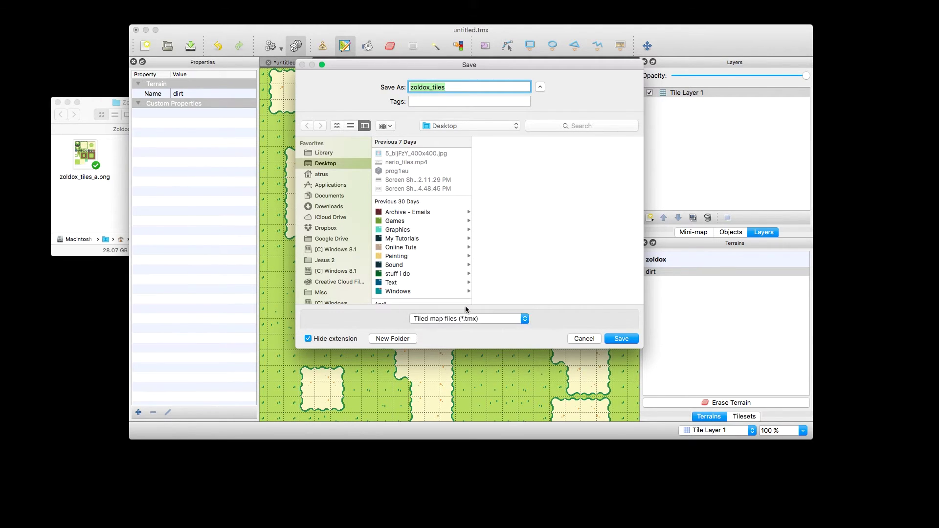
{"action": "left_click", "coordinate": [618, 345]}
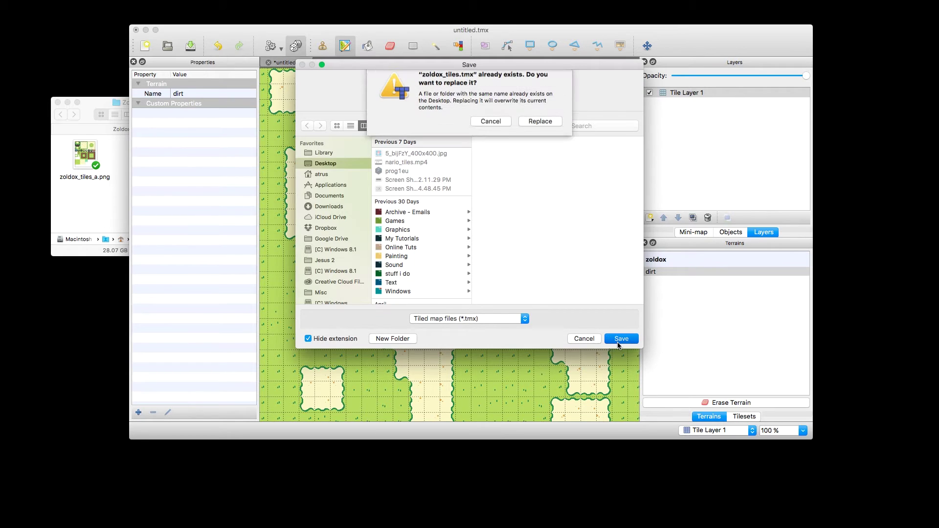
{"action": "left_click", "coordinate": [539, 129]}
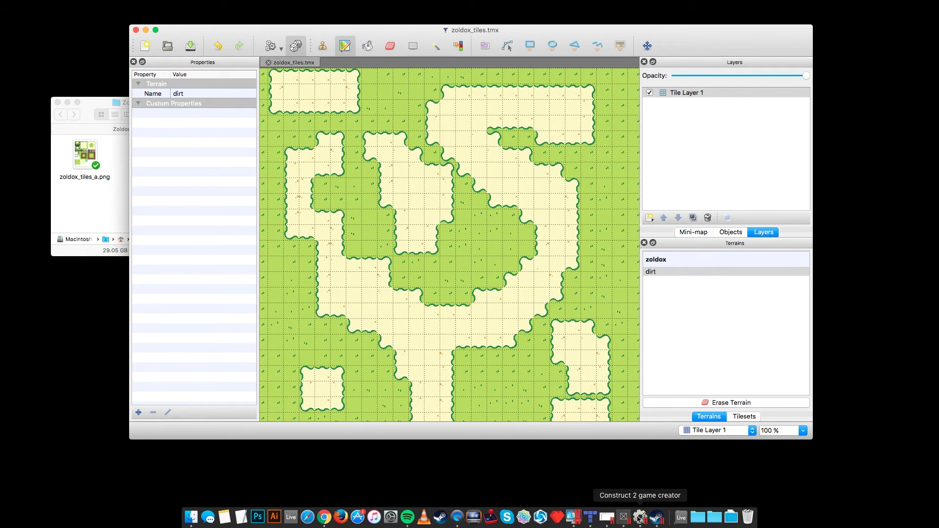
{"action": "left_click", "coordinate": [639, 517]}
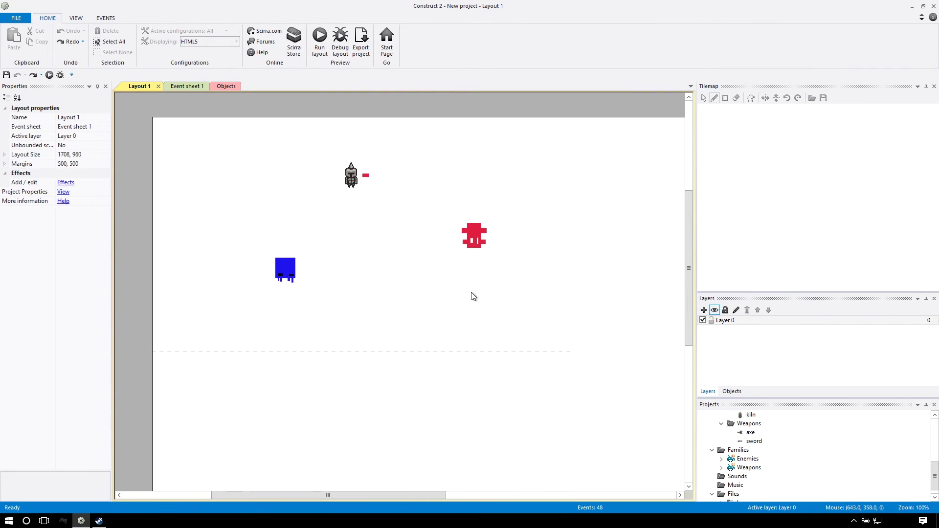
Step: Rename Layer 0 to Main
{"action": "left_click", "coordinate": [706, 320]}
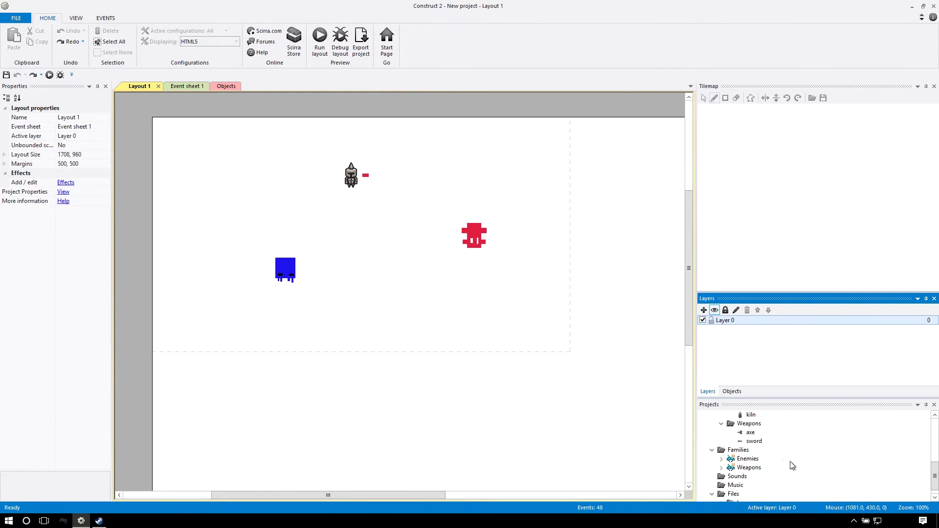
{"action": "scroll", "coordinate": [782, 465], "scroll_direction": "down", "scroll_amount": 1}
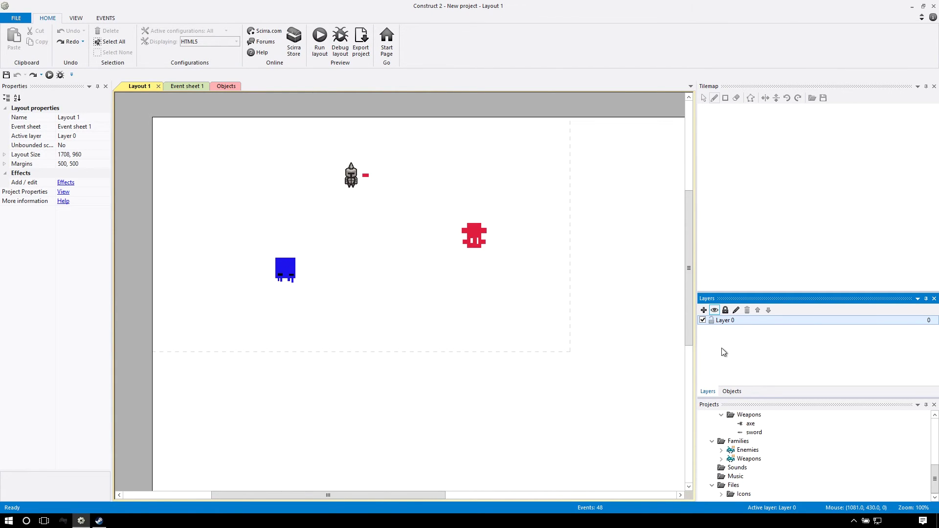
{"action": "double_click", "coordinate": [738, 319]}
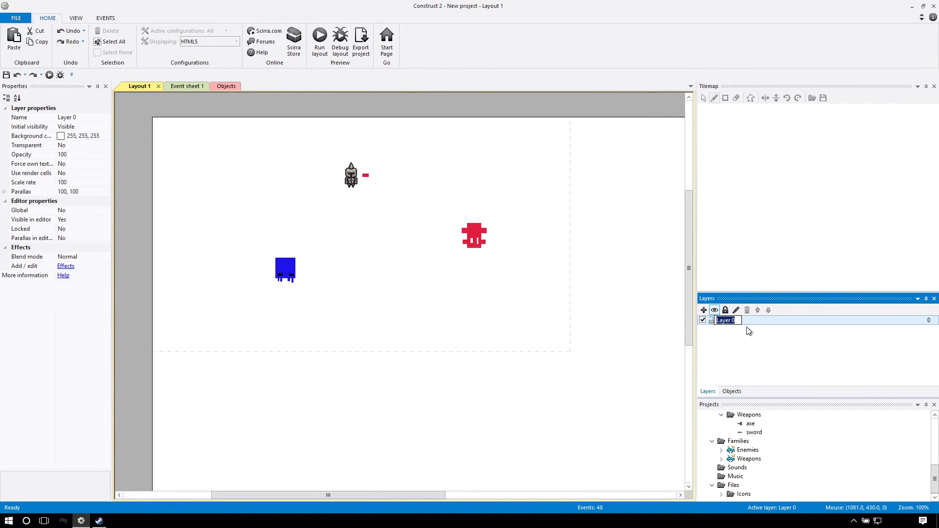
{"action": "type", "text": "Main"}
{"action": "key", "text": "Return"}
Step: Add a new layer named Bg and move it below Main
{"action": "left_click", "coordinate": [703, 310]}
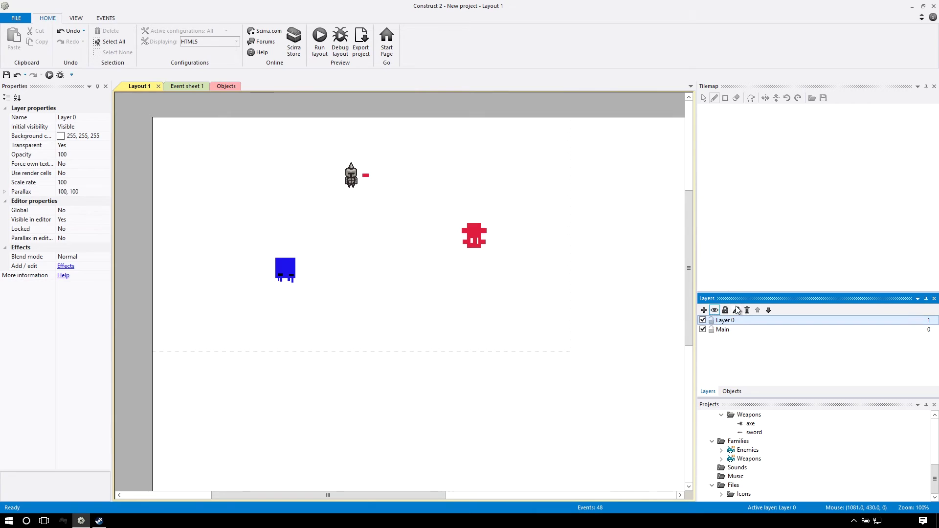
{"action": "double_click", "coordinate": [733, 320]}
{"action": "type", "text": "Bg"}
{"action": "key", "text": "Return"}
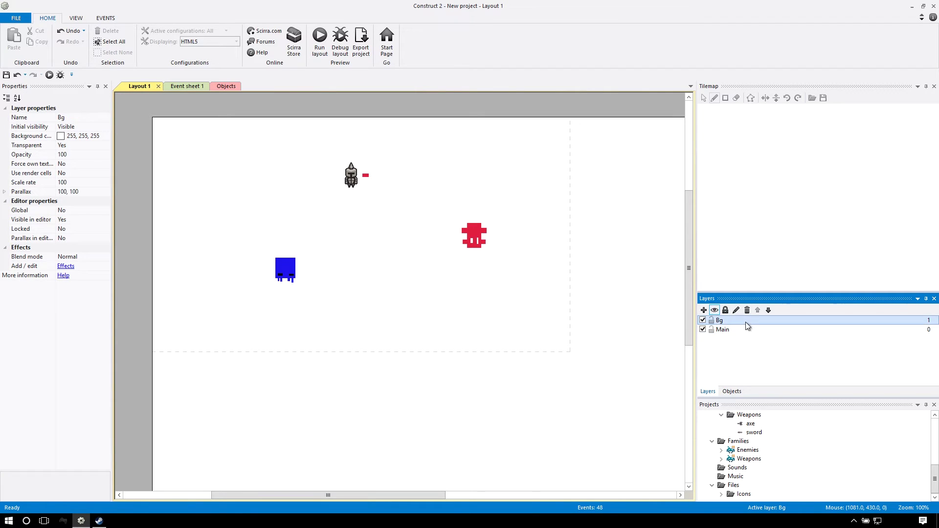
{"action": "left_click_drag", "start_coordinate": [740, 324], "coordinate": [740, 338]}
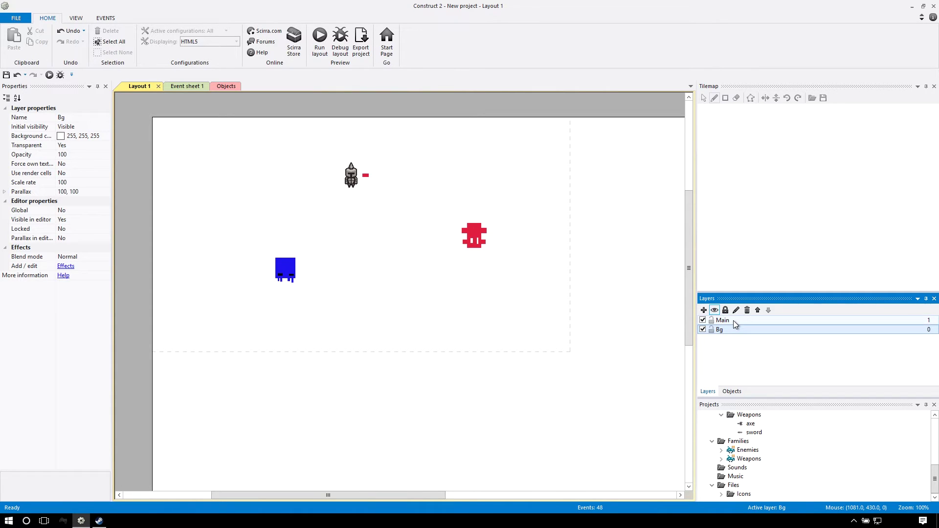
{"action": "left_click", "coordinate": [733, 321]}
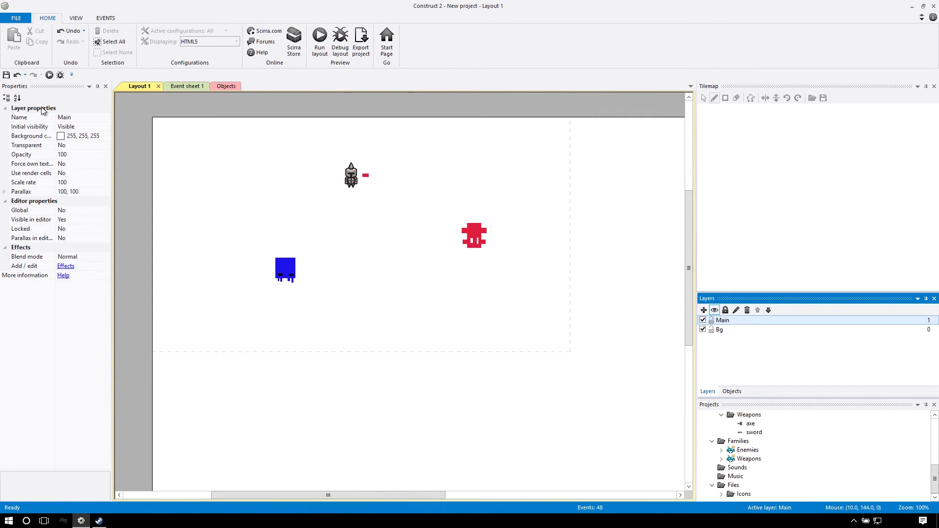
Step: Try a magenta background colour on the Main layer, then set it back to white
{"action": "left_click", "coordinate": [72, 136]}
{"action": "left_click", "coordinate": [105, 136]}
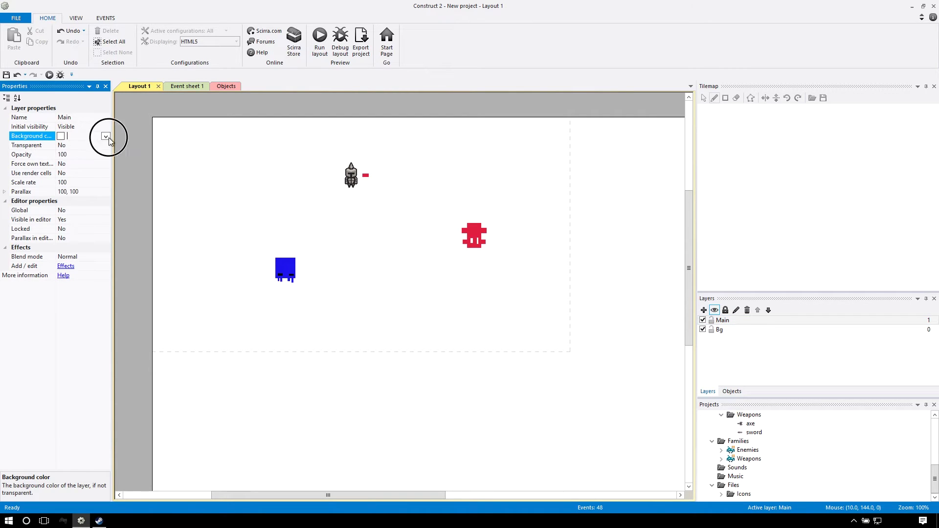
{"action": "left_click", "coordinate": [145, 181]}
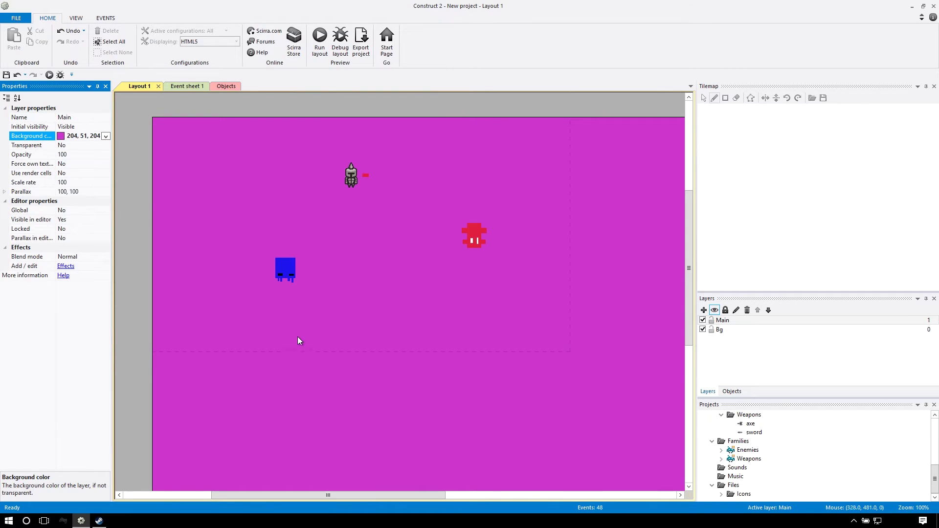
{"action": "left_click", "coordinate": [93, 136]}
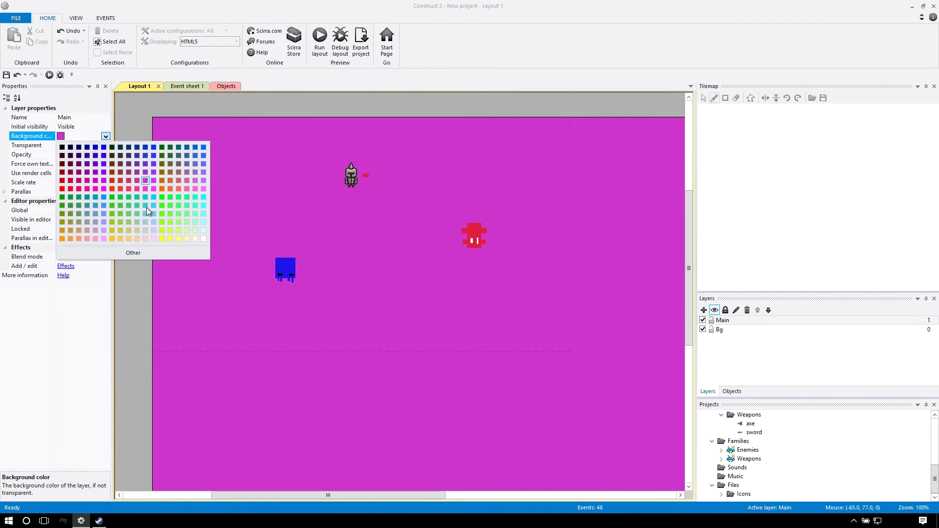
{"action": "left_click", "coordinate": [203, 238]}
Step: Set the Main layer's Transparent property to Yes
{"action": "left_click", "coordinate": [741, 321]}
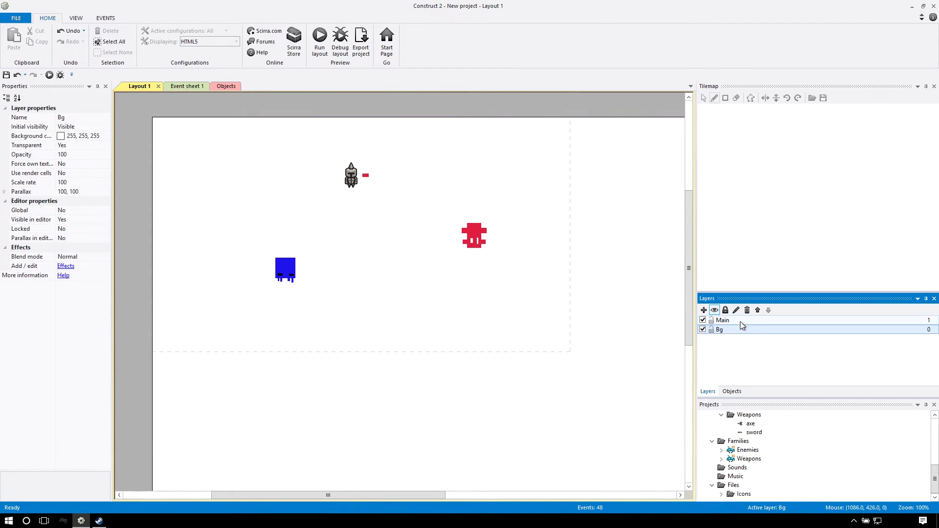
{"action": "left_click", "coordinate": [62, 146]}
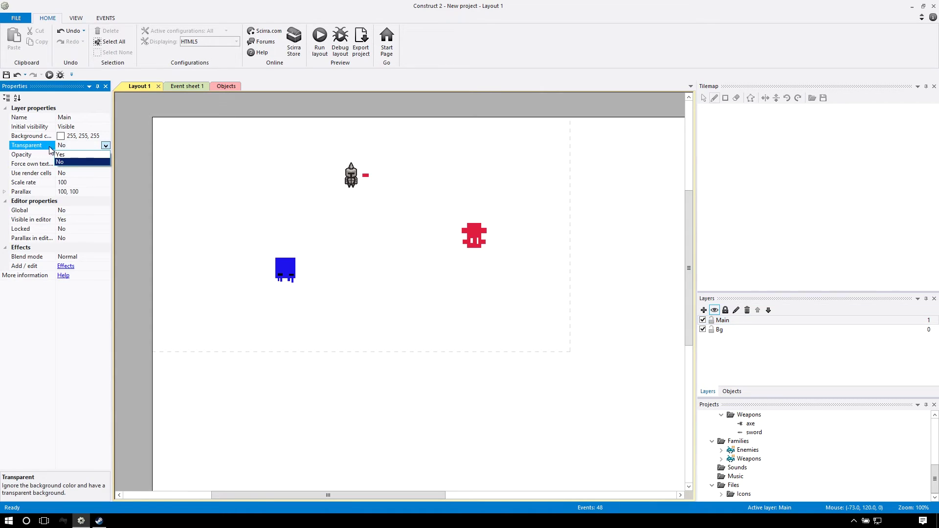
{"action": "left_click", "coordinate": [63, 155]}
{"action": "left_click_drag", "start_coordinate": [441, 108], "coordinate": [176, 155]}
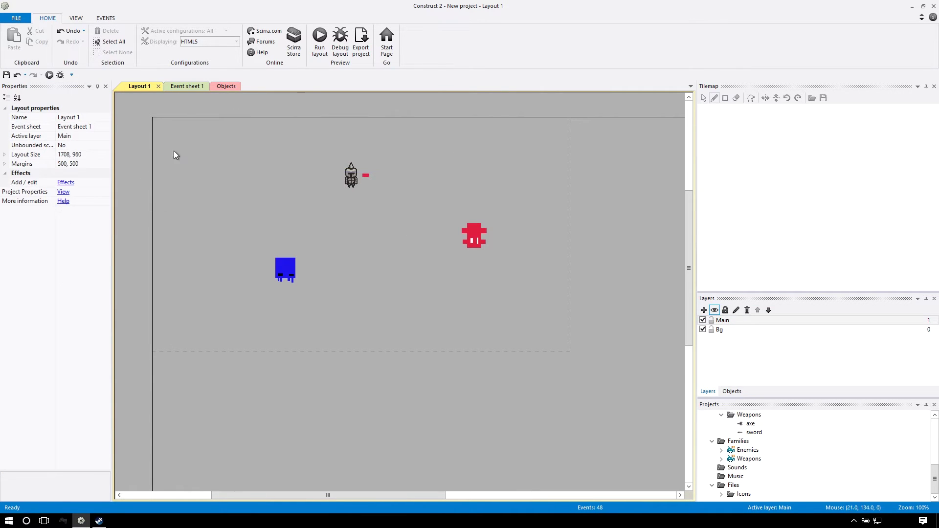
{"action": "left_click_drag", "start_coordinate": [161, 112], "coordinate": [587, 339]}
{"action": "scroll", "coordinate": [587, 339], "scroll_direction": "up", "scroll_amount": 1}
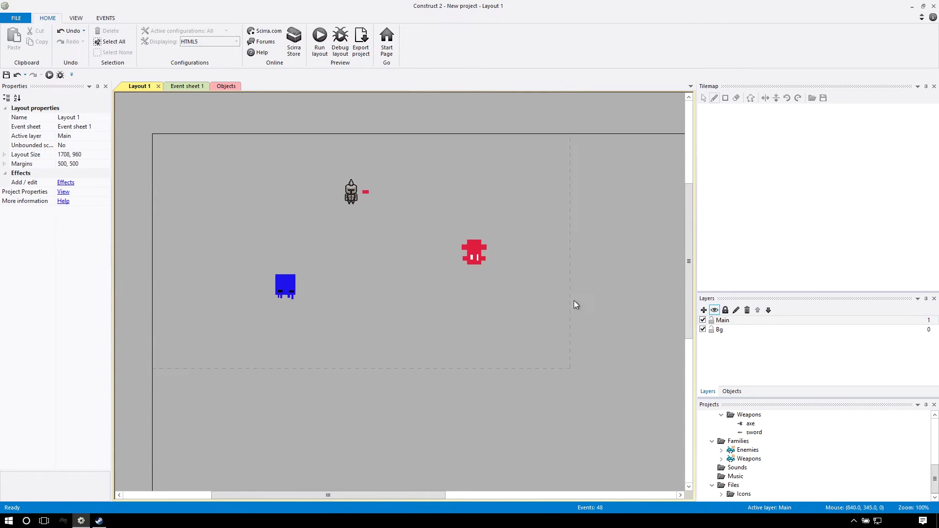
Step: Lock the Bg layer and set its Transparent property to No
{"action": "left_click", "coordinate": [711, 330]}
{"action": "left_click", "coordinate": [720, 330]}
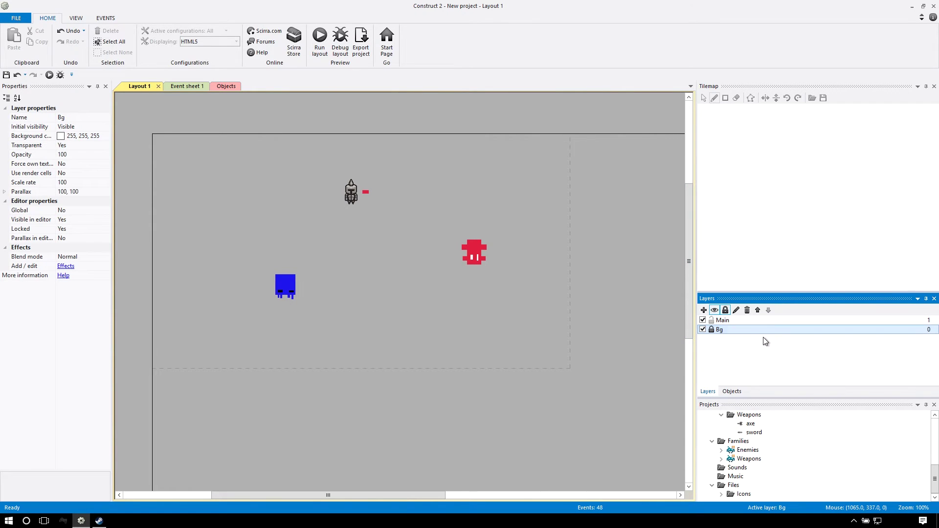
{"action": "left_click", "coordinate": [106, 146]}
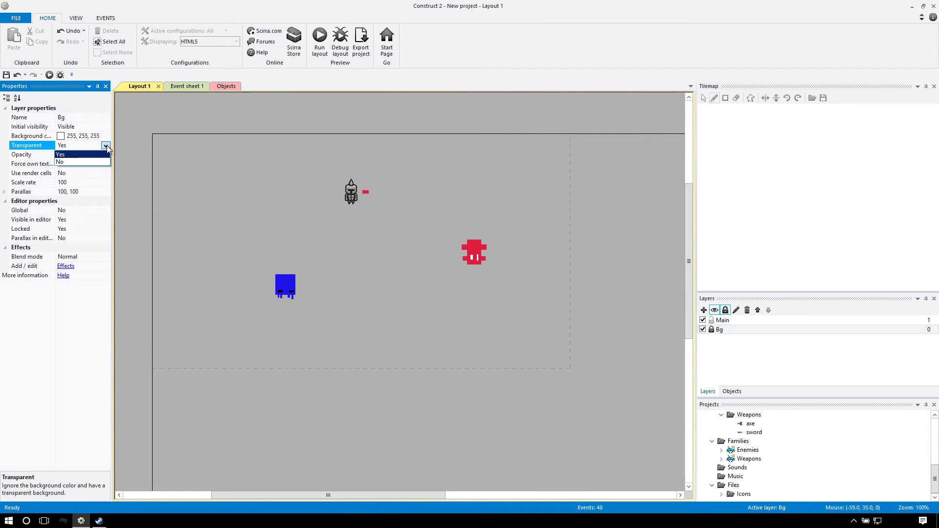
{"action": "left_click", "coordinate": [93, 162]}
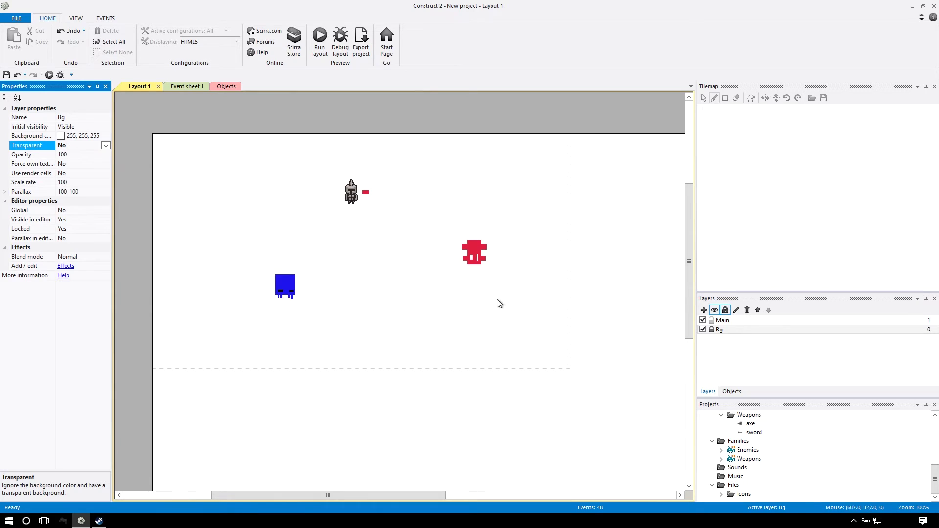
{"action": "right_click", "coordinate": [395, 330]}
Step: Insert a Tilemap object, place it on the layout, and close its image editor
{"action": "left_click", "coordinate": [427, 337]}
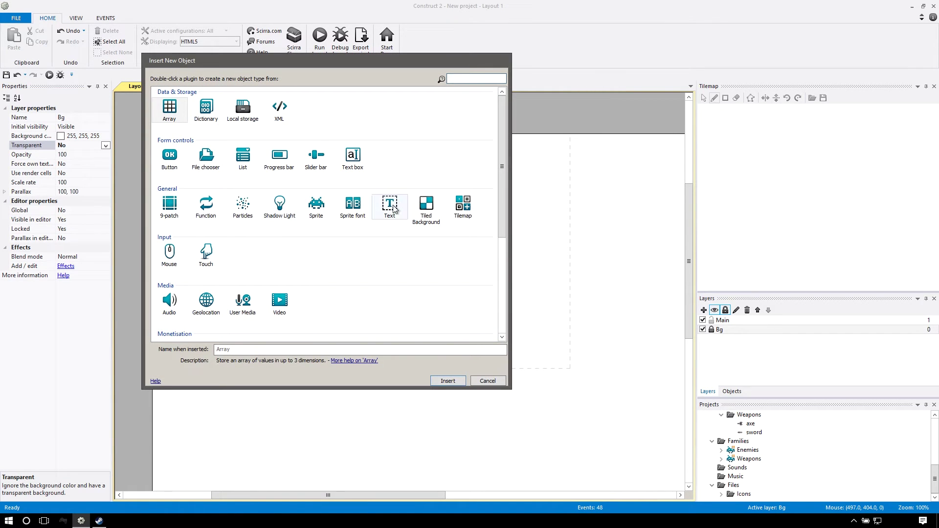
{"action": "left_click", "coordinate": [156, 204]}
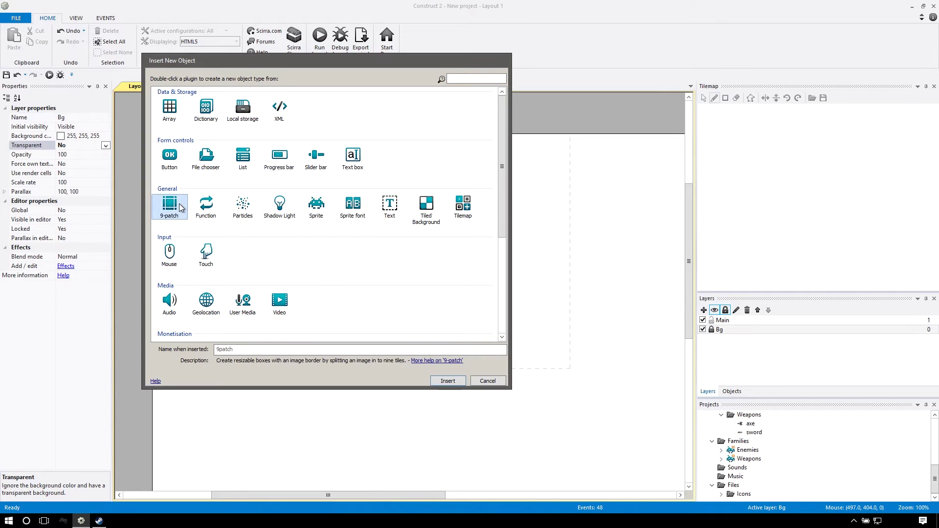
{"action": "left_click", "coordinate": [428, 206]}
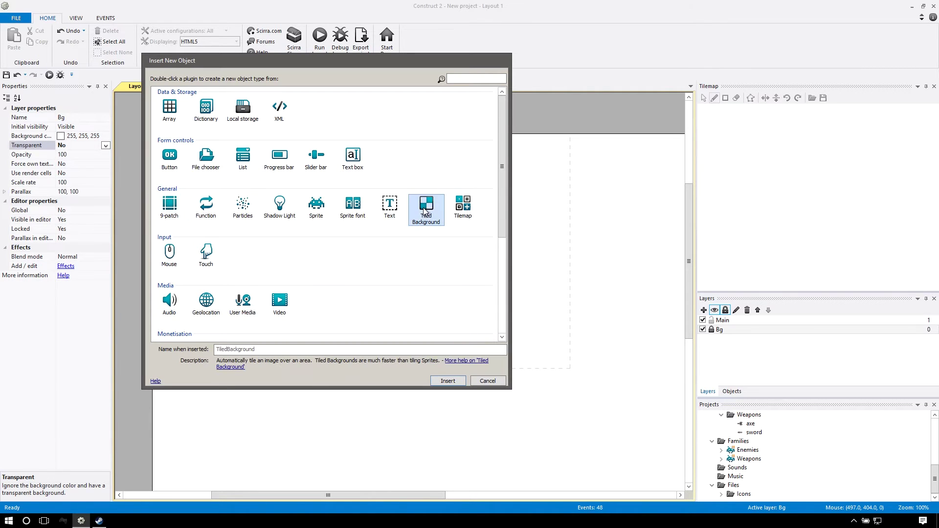
{"action": "double_click", "coordinate": [464, 207]}
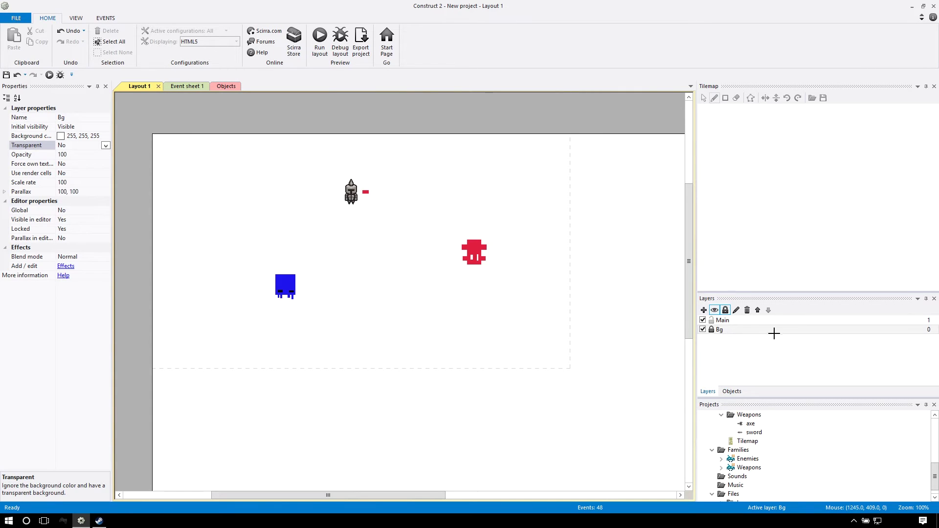
{"action": "left_click", "coordinate": [450, 332]}
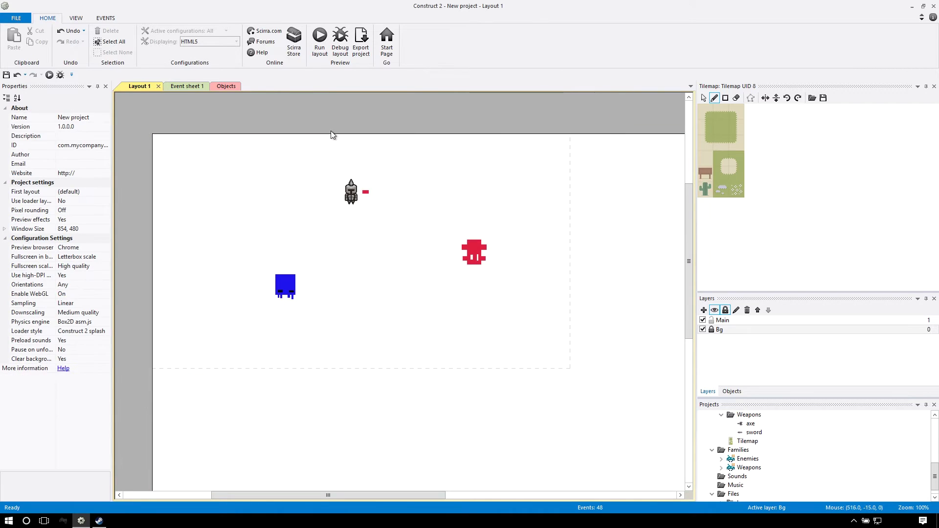
{"action": "left_click", "coordinate": [609, 112]}
Step: Load zoldox_tiles.tmx into the tilemap, replacing its image with zoldox_tiles_a.png
{"action": "left_click", "coordinate": [811, 99]}
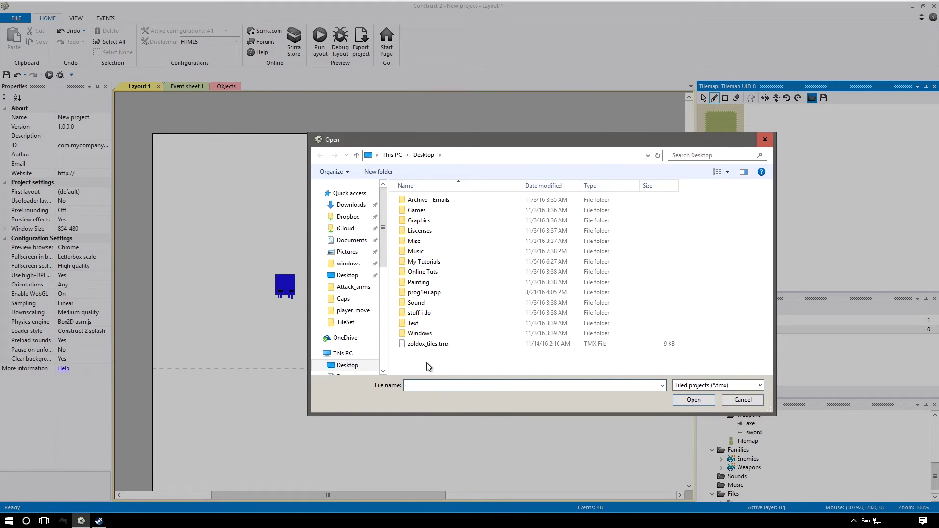
{"action": "left_click", "coordinate": [425, 344]}
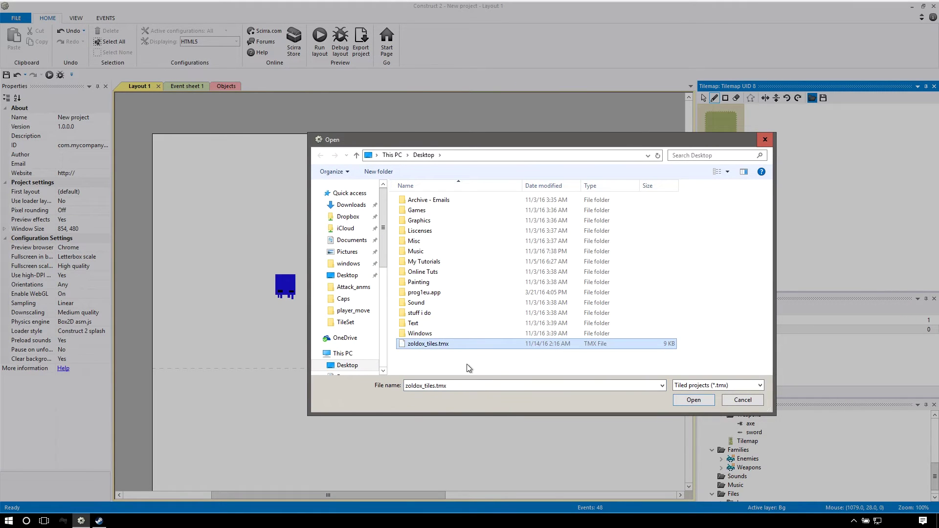
{"action": "double_click", "coordinate": [428, 344]}
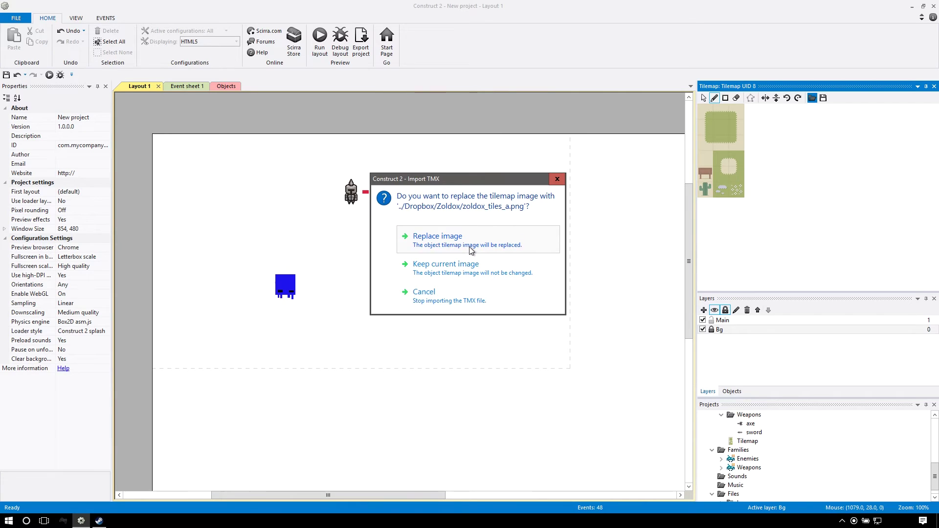
{"action": "left_click", "coordinate": [471, 250]}
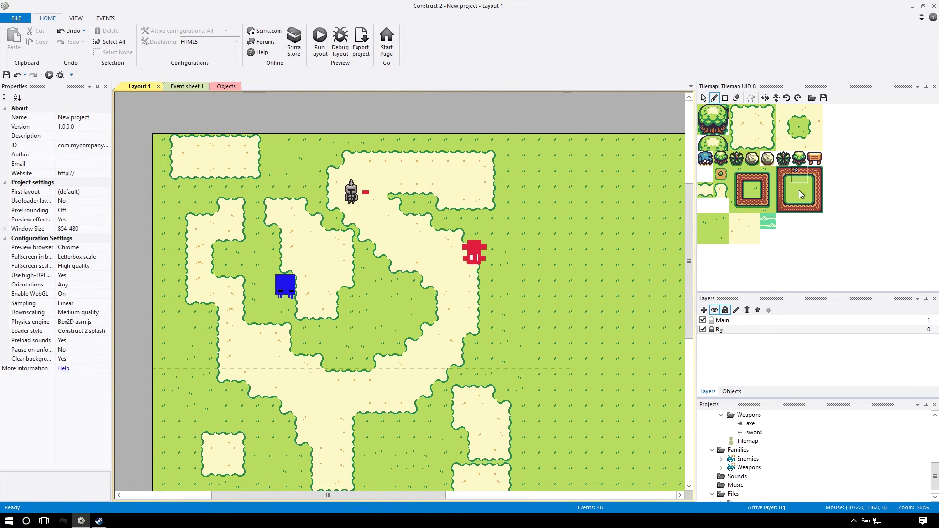
{"action": "scroll", "coordinate": [297, 259], "scroll_direction": "down", "scroll_amount": 5}
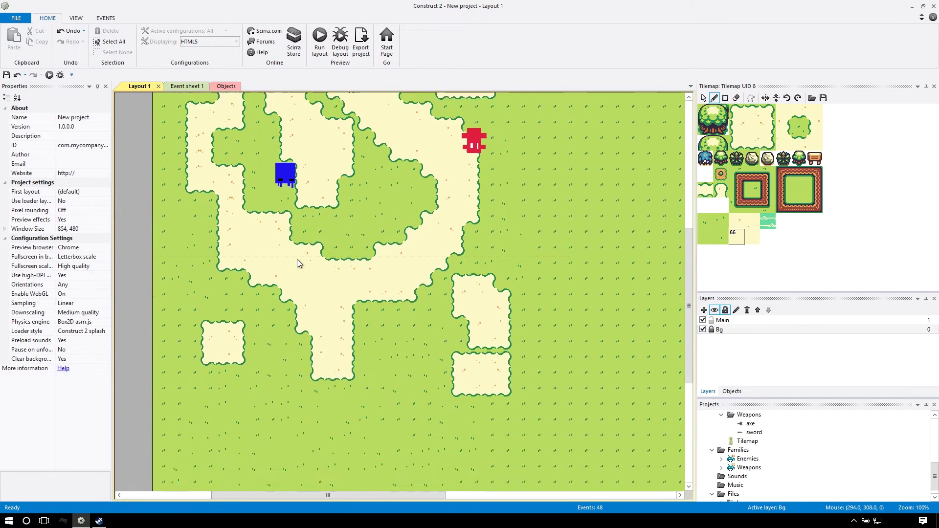
{"action": "scroll", "coordinate": [297, 259], "scroll_direction": "right", "scroll_amount": 4, "text": "shift"}
{"action": "scroll", "coordinate": [312, 257], "scroll_direction": "up", "scroll_amount": 5}
{"action": "scroll", "coordinate": [312, 257], "scroll_direction": "left", "scroll_amount": 4, "text": "shift"}
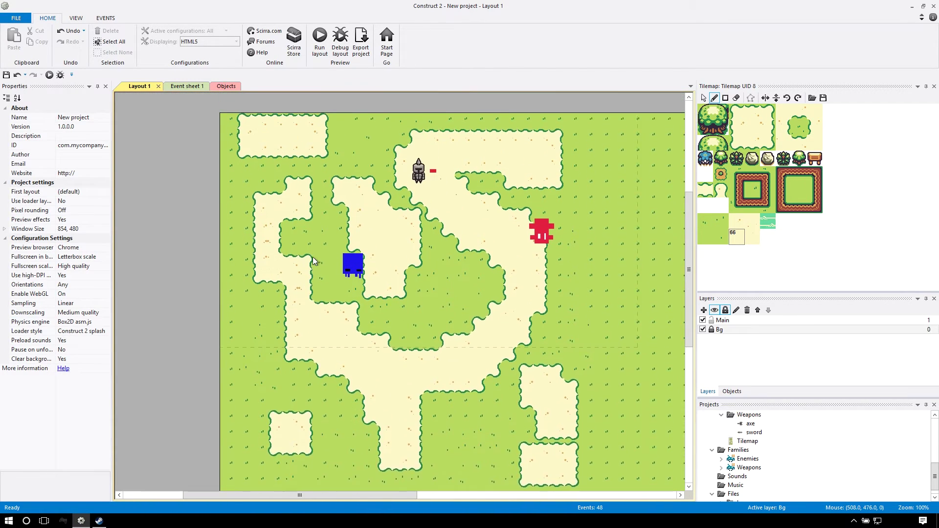
{"action": "scroll", "coordinate": [312, 257], "scroll_direction": "down", "scroll_amount": 3}
{"action": "scroll", "coordinate": [313, 256], "scroll_direction": "right", "scroll_amount": 2, "text": "shift"}
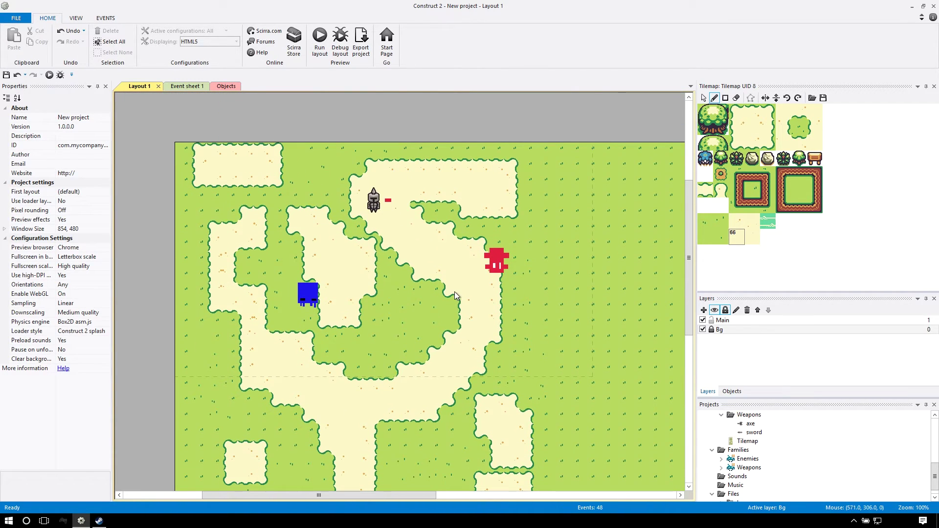
{"action": "left_click", "coordinate": [752, 127]}
{"action": "left_click", "coordinate": [320, 253]}
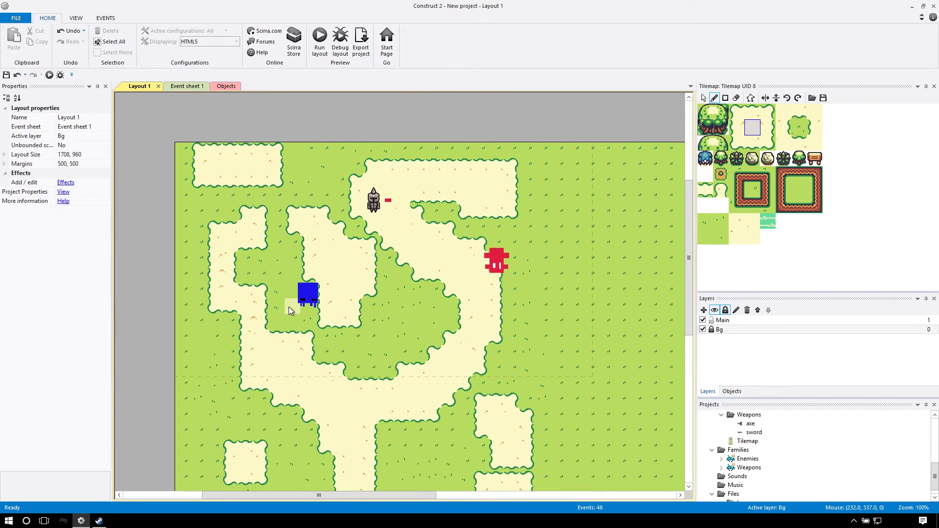
{"action": "left_click", "coordinate": [715, 344]}
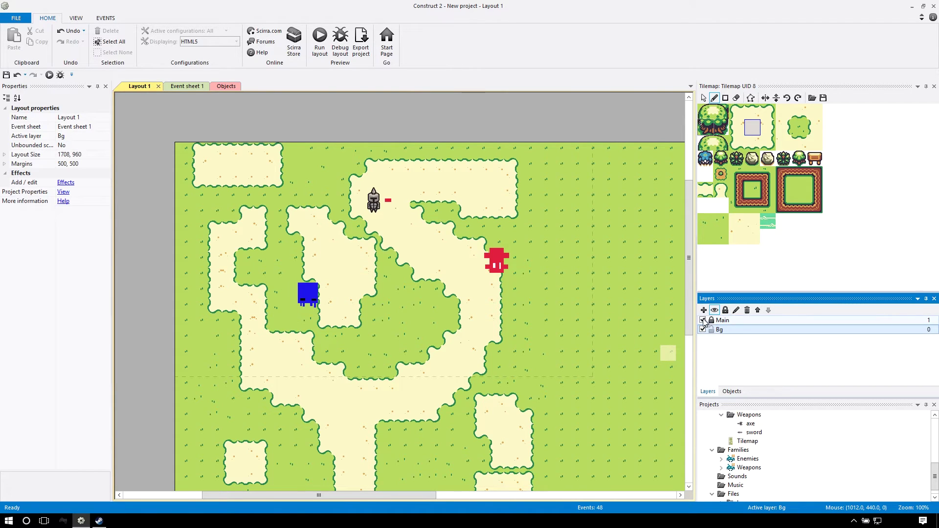
{"action": "left_click_drag", "start_coordinate": [386, 339], "coordinate": [418, 321]}
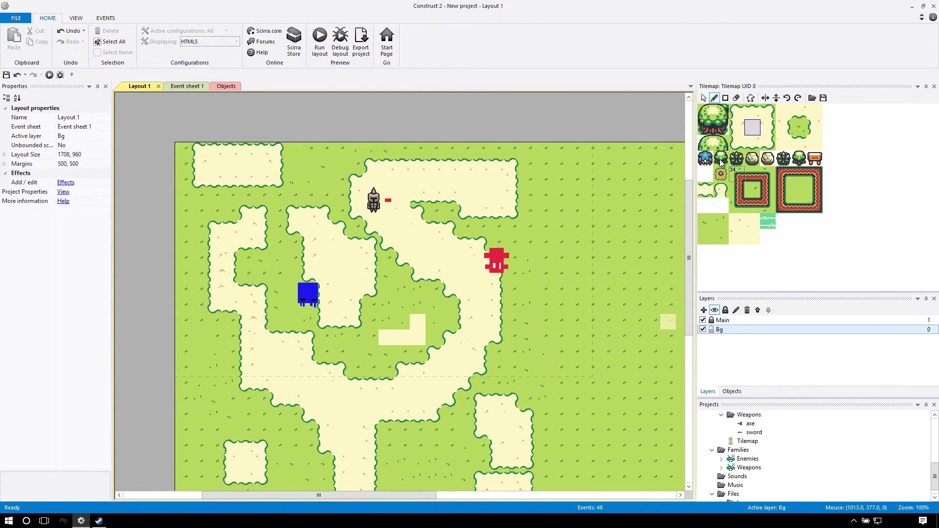
{"action": "left_click", "coordinate": [410, 331]}
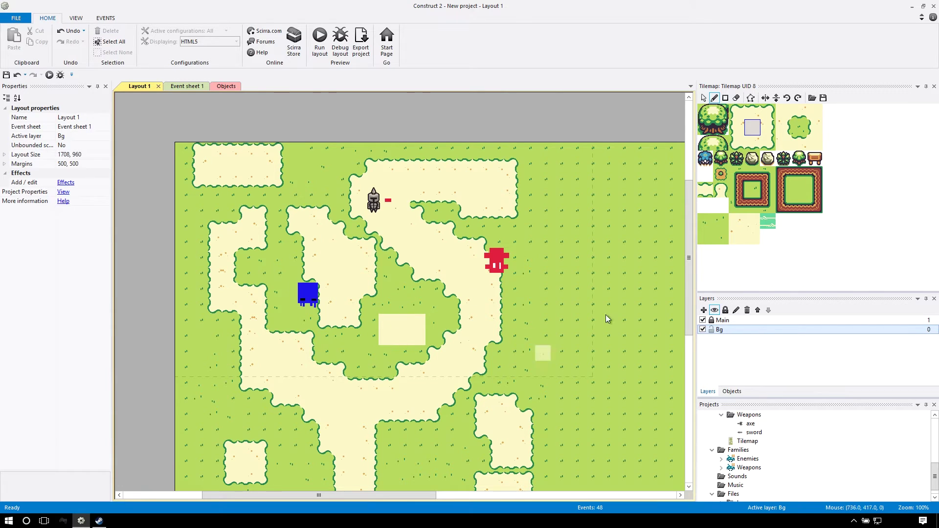
{"action": "scroll", "coordinate": [520, 195], "scroll_direction": "down", "scroll_amount": 3}
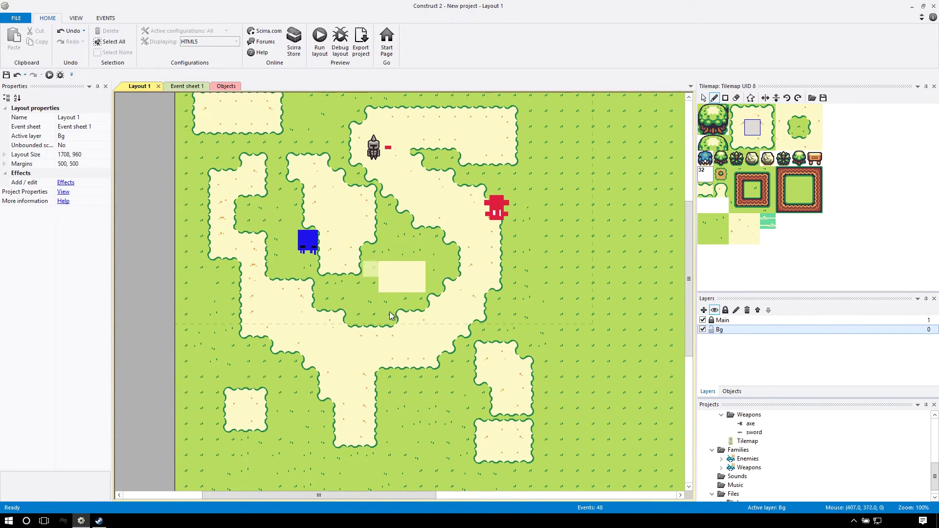
{"action": "left_click", "coordinate": [800, 192]}
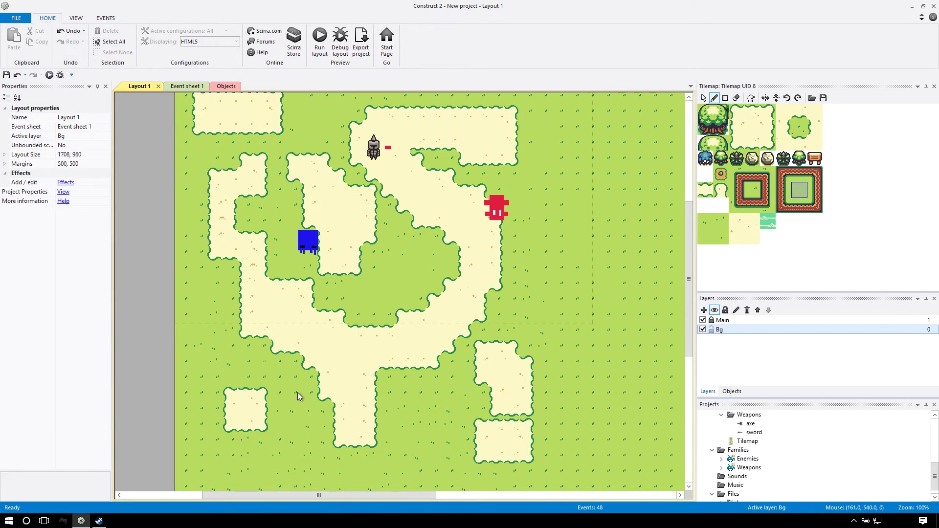
{"action": "scroll", "coordinate": [465, 353], "scroll_direction": "up", "scroll_amount": 1}
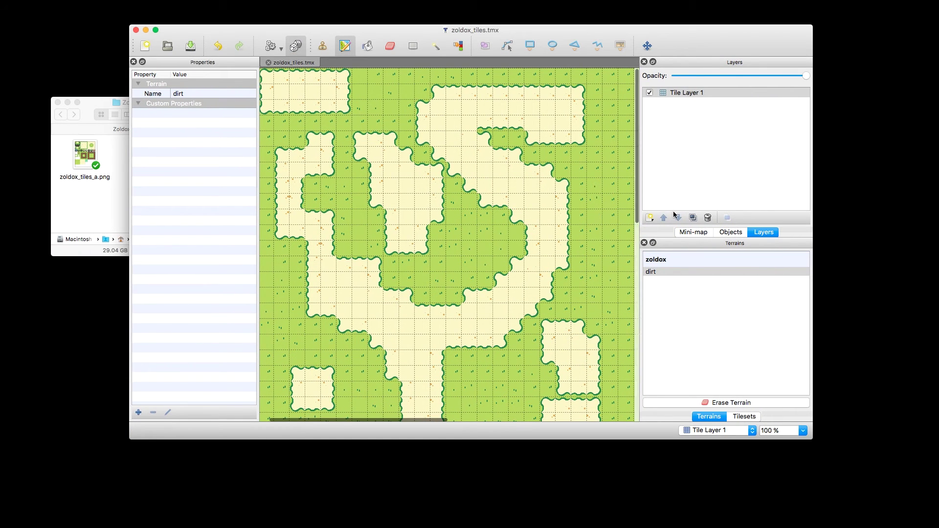
Step: Add a new tile layer named 'object' above Tile Layer 1
{"action": "left_click", "coordinate": [684, 95]}
{"action": "left_click", "coordinate": [651, 218]}
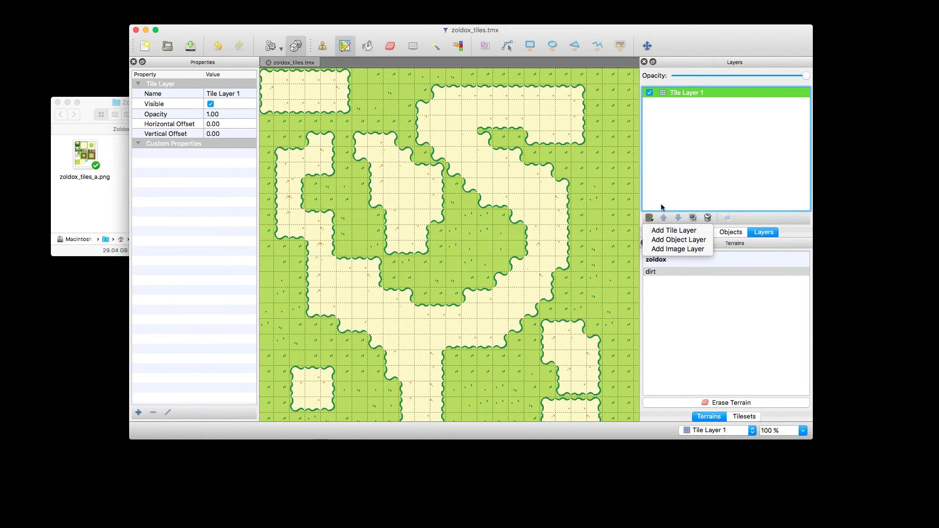
{"action": "left_click", "coordinate": [682, 233]}
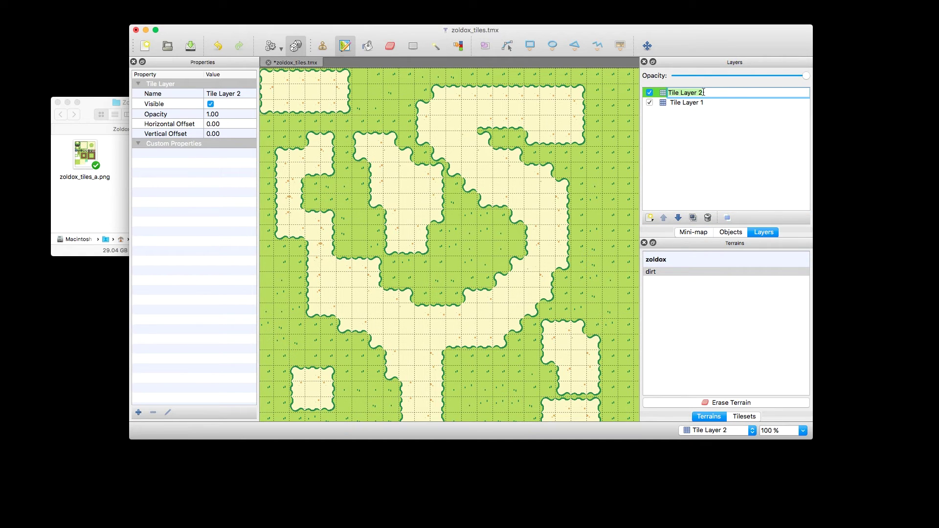
{"action": "type", "text": "object"}
{"action": "key", "text": "Return"}
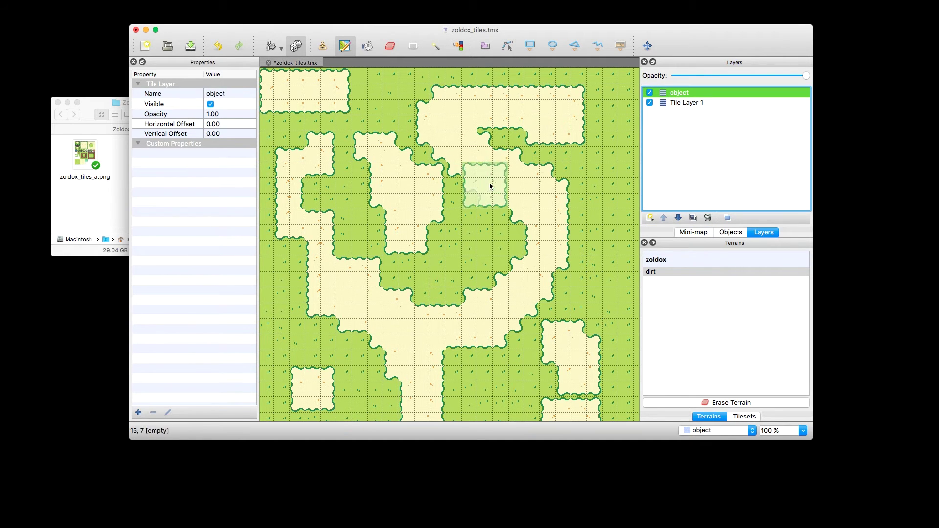
Step: Stamp the first large tree's top and trunk tiles in the central grass
{"action": "scroll", "coordinate": [385, 188], "scroll_direction": "left", "scroll_amount": 2}
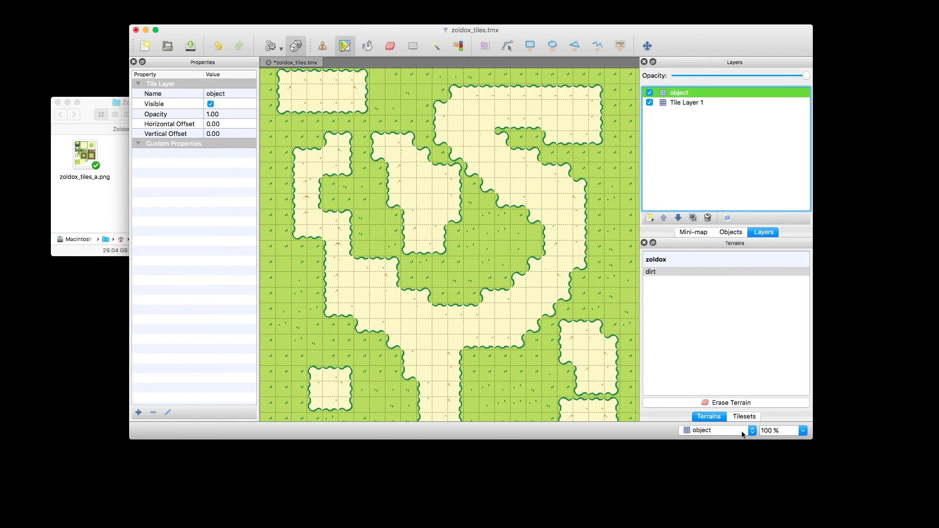
{"action": "left_click", "coordinate": [738, 416]}
{"action": "left_click", "coordinate": [652, 272]}
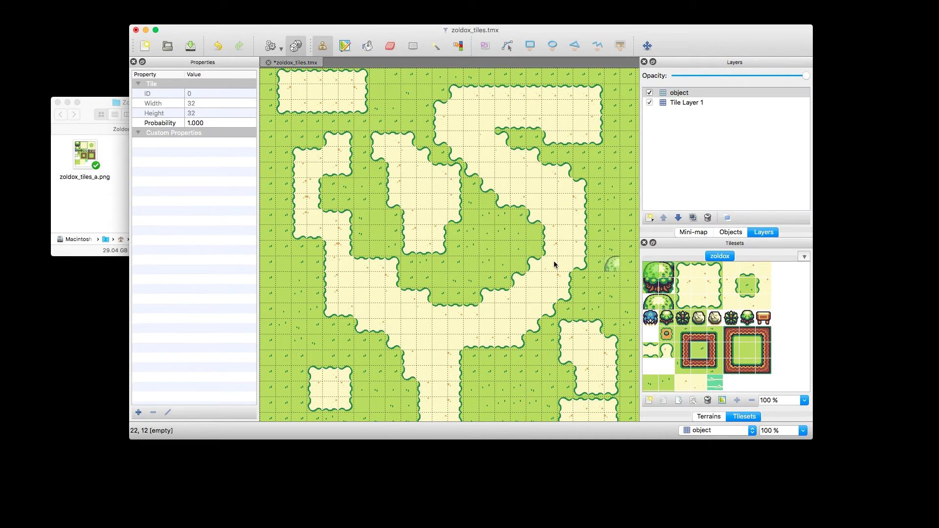
{"action": "left_click", "coordinate": [471, 244]}
{"action": "left_click", "coordinate": [654, 293]}
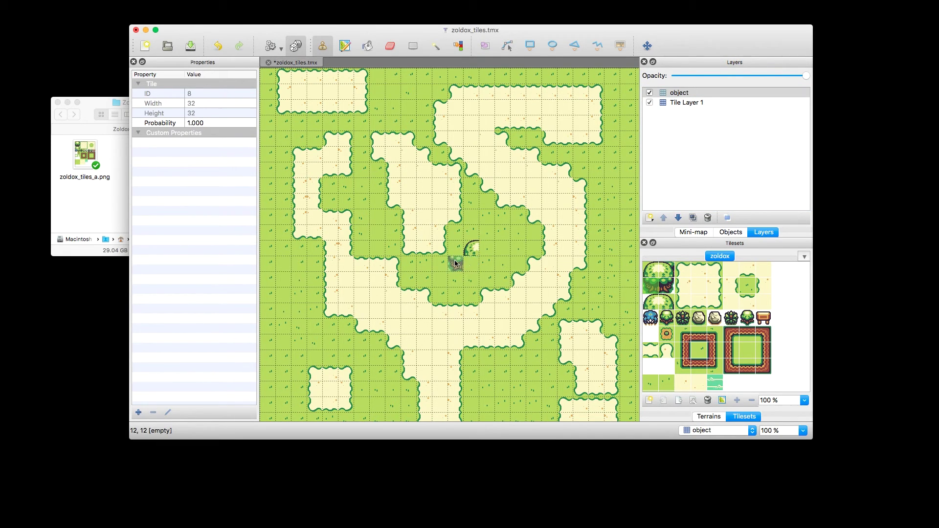
{"action": "left_click", "coordinate": [471, 264]}
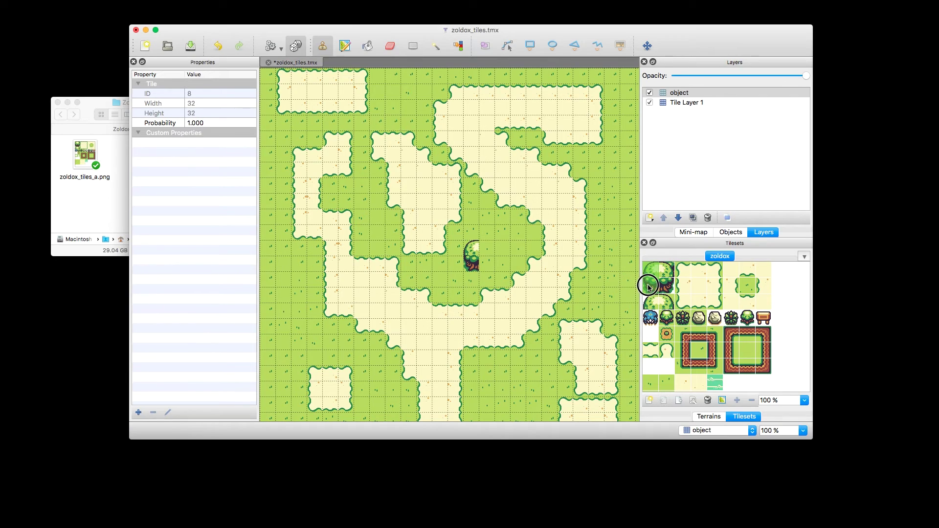
{"action": "left_click_drag", "start_coordinate": [649, 270], "coordinate": [667, 286]}
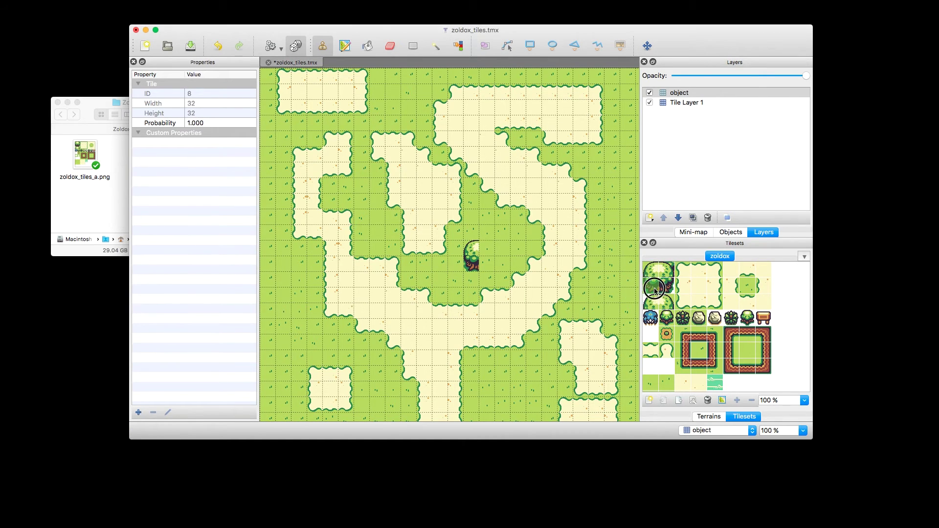
{"action": "left_click", "coordinate": [667, 269]}
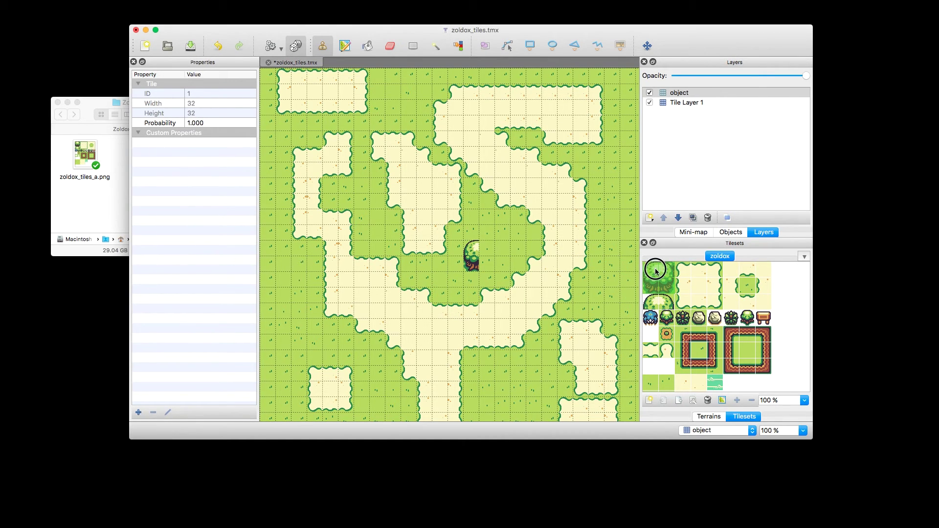
{"action": "left_click", "coordinate": [651, 285]}
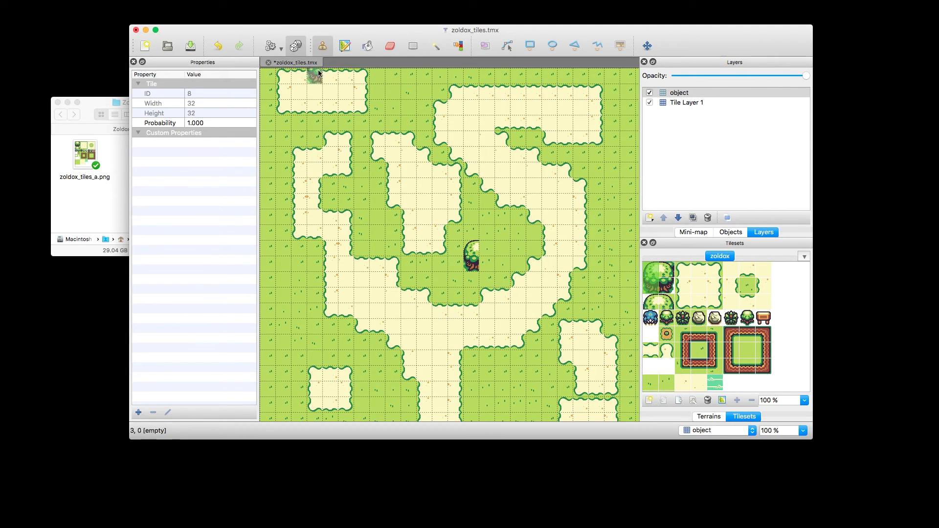
{"action": "left_click", "coordinate": [666, 273]}
{"action": "left_click", "coordinate": [486, 247]}
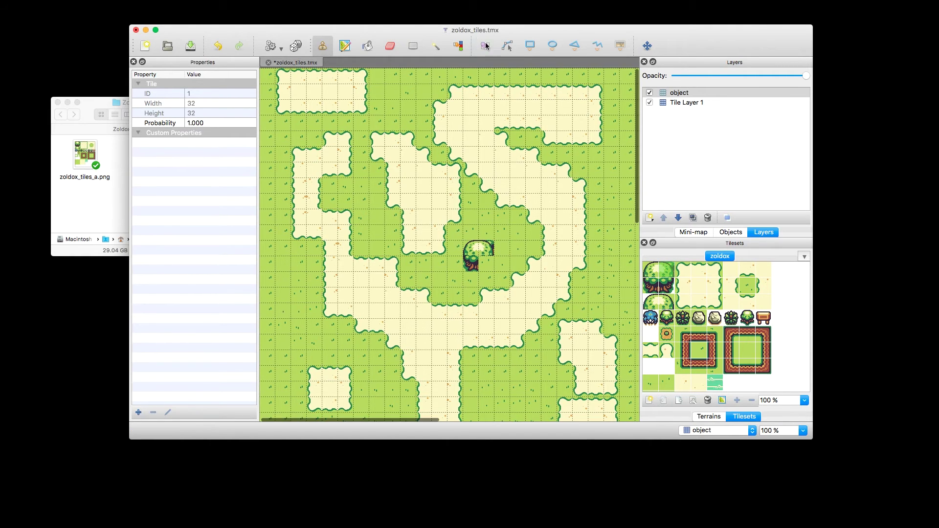
Step: Stamp a second tree's top and trunk tiles beside the first
{"action": "left_click", "coordinate": [650, 270]}
{"action": "left_click", "coordinate": [484, 230]}
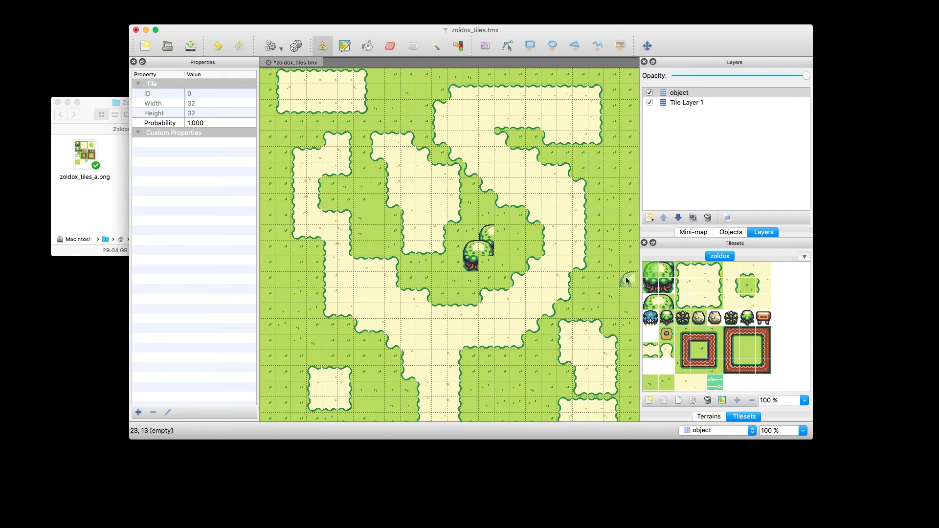
{"action": "left_click", "coordinate": [666, 284]}
{"action": "left_click", "coordinate": [486, 263]}
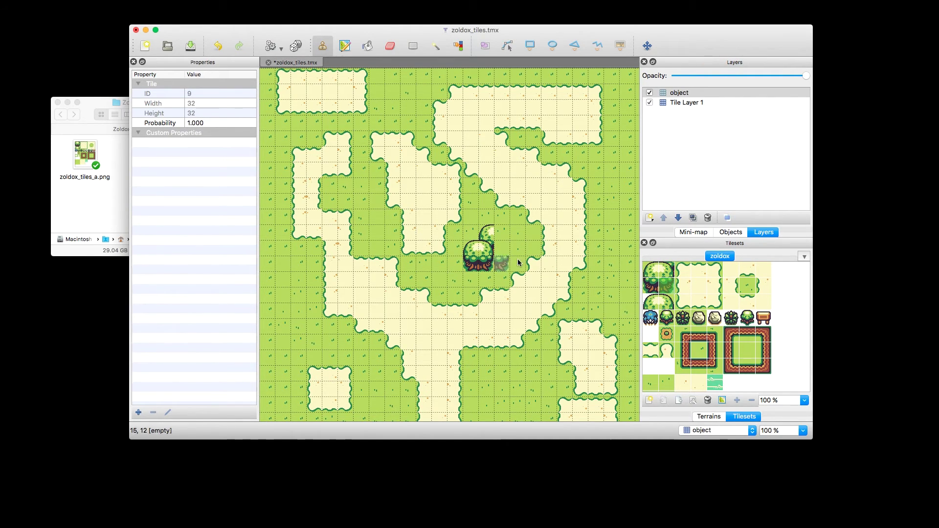
{"action": "left_click", "coordinate": [653, 290]}
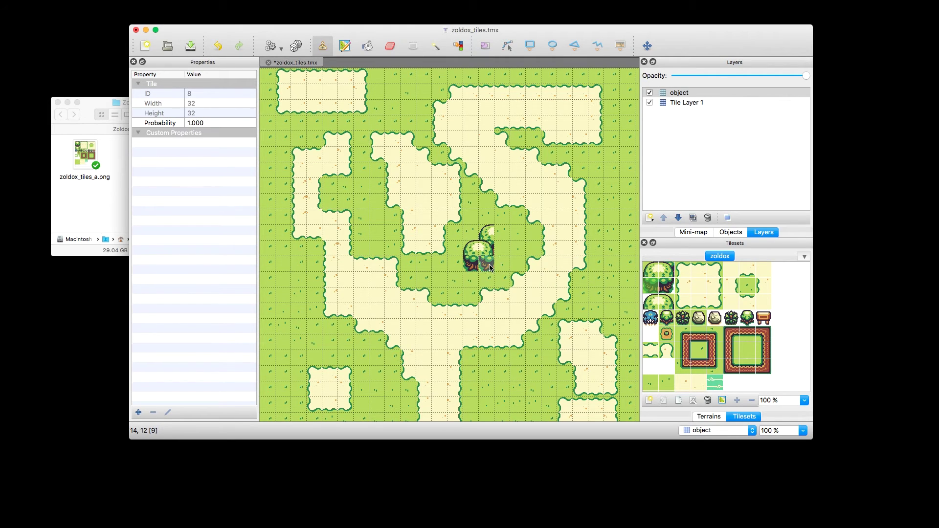
{"action": "left_click", "coordinate": [667, 270]}
{"action": "left_click", "coordinate": [501, 233]}
{"action": "left_click", "coordinate": [657, 289]}
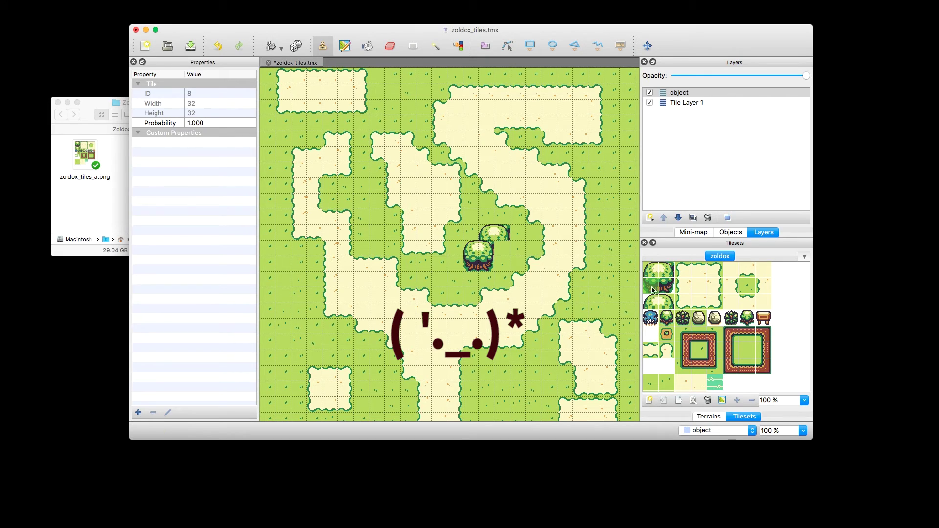
{"action": "left_click", "coordinate": [490, 253]}
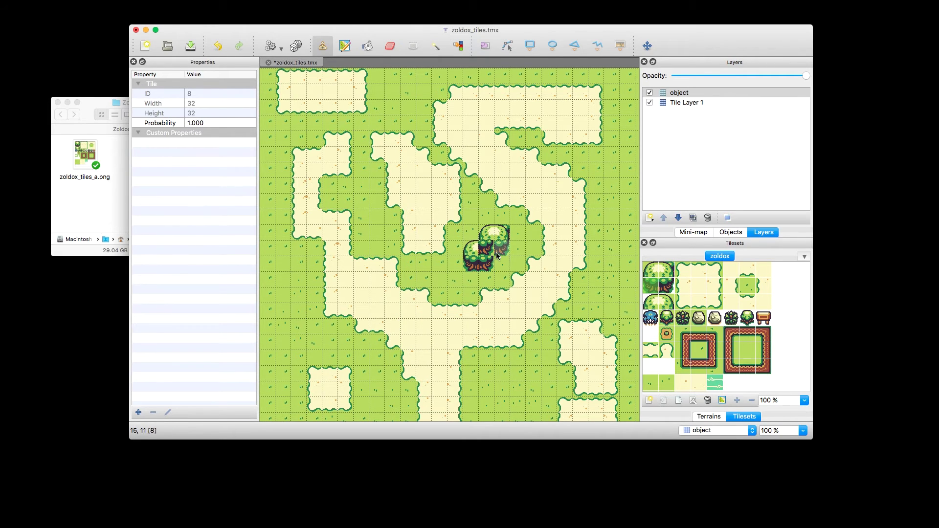
{"action": "left_click", "coordinate": [501, 248]}
Step: Stamp two-tile tree columns on the grass near the left edge, then check the objects list
{"action": "right_click", "coordinate": [501, 232]}
{"action": "right_click", "coordinate": [470, 247]}
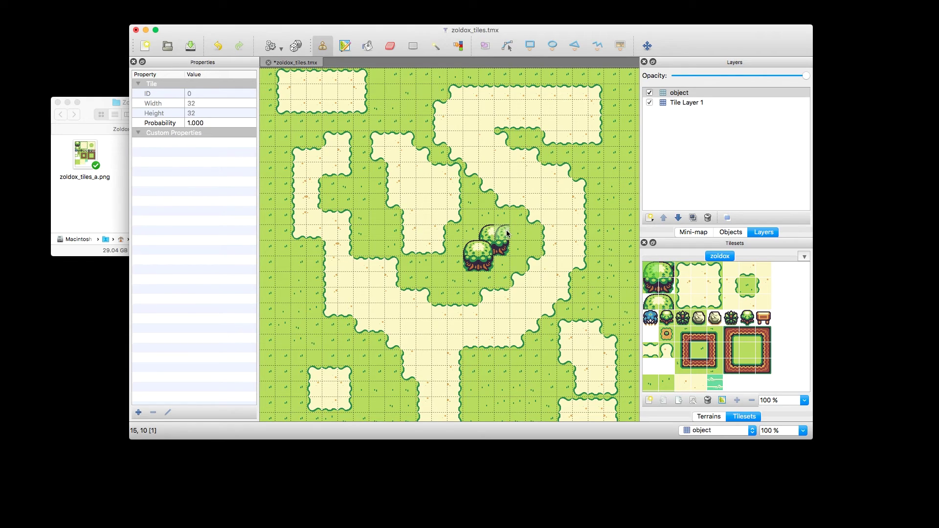
{"action": "left_click_drag", "start_coordinate": [656, 275], "coordinate": [655, 289]}
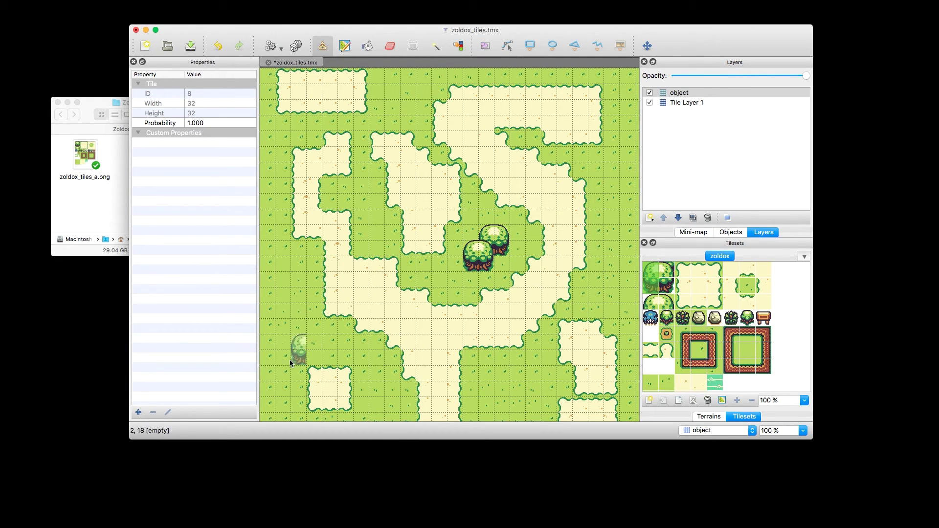
{"action": "left_click", "coordinate": [288, 324]}
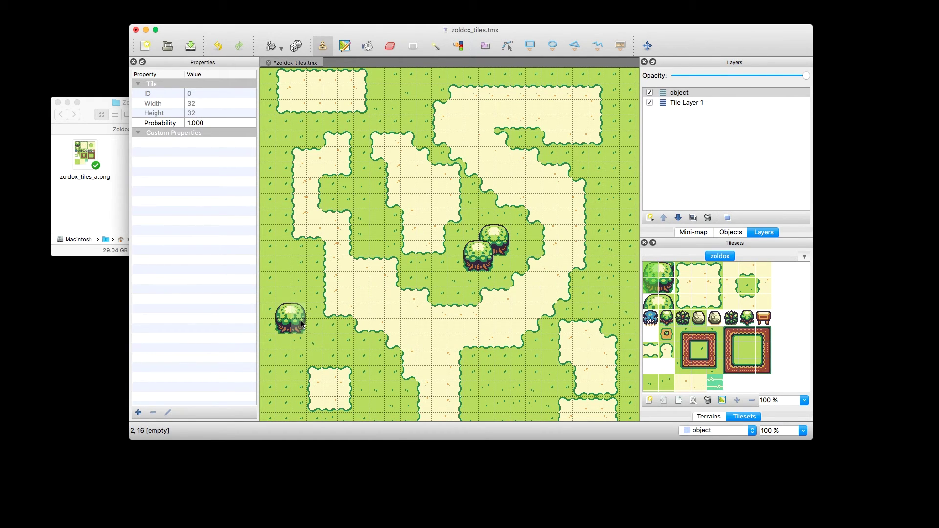
{"action": "left_click", "coordinate": [295, 374]}
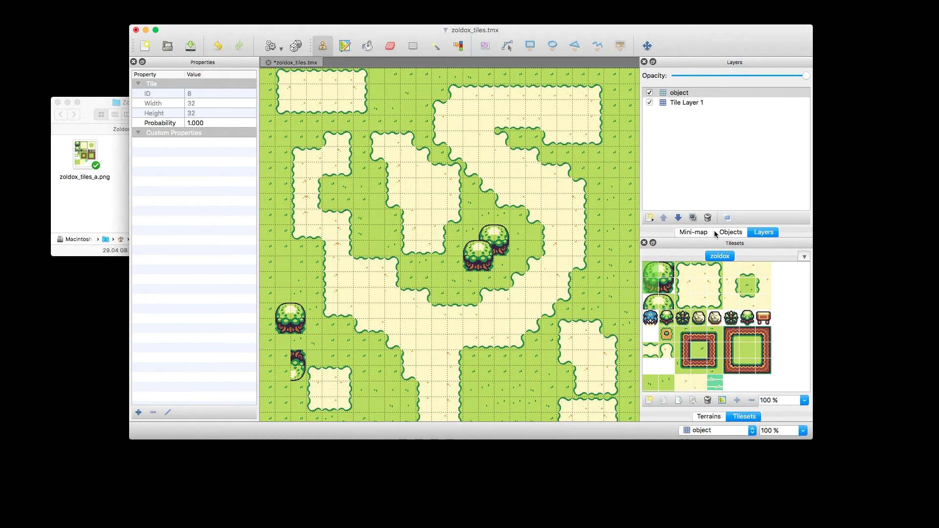
{"action": "left_click", "coordinate": [731, 232]}
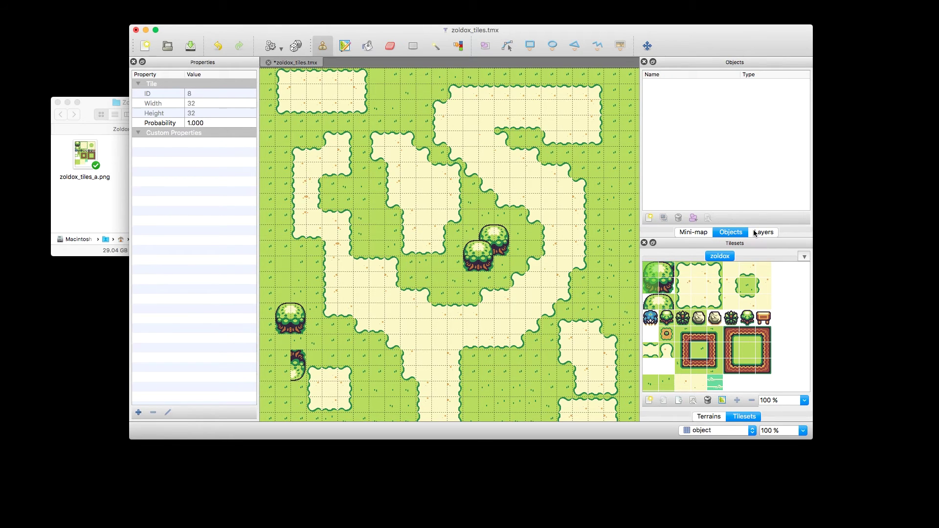
{"action": "left_click", "coordinate": [762, 232]}
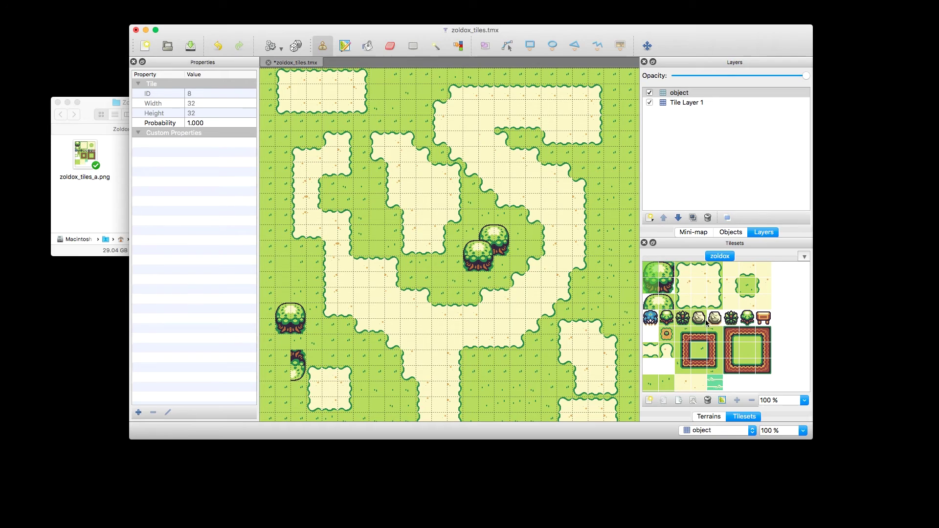
Step: Erase the partial tree at lower left and stamp four rocks around the map
{"action": "left_click", "coordinate": [389, 45]}
{"action": "left_click_drag", "start_coordinate": [295, 353], "coordinate": [297, 378]}
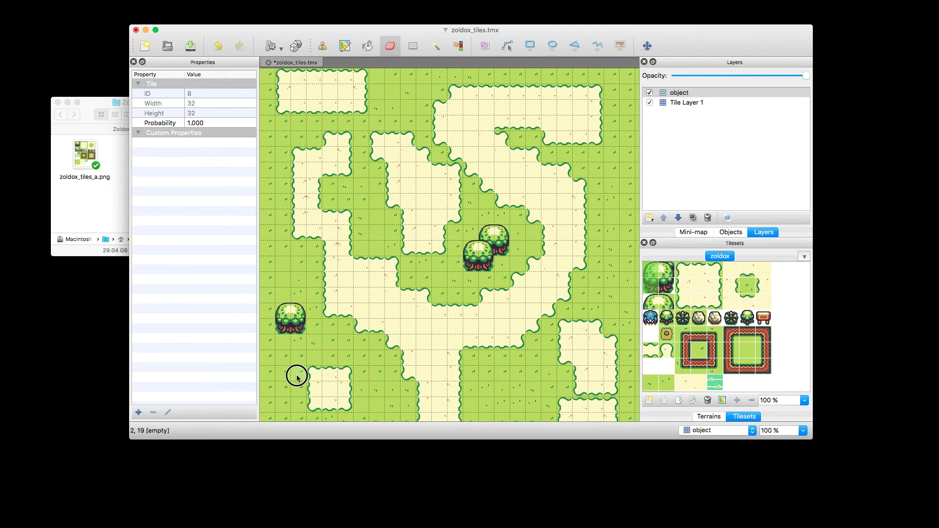
{"action": "left_click", "coordinate": [698, 318]}
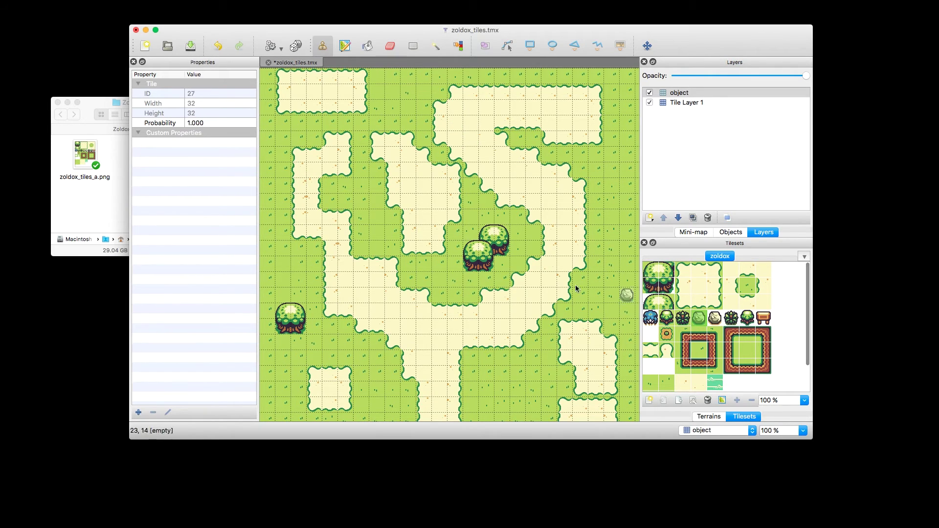
{"action": "left_click", "coordinate": [359, 200]}
{"action": "left_click", "coordinate": [283, 247]}
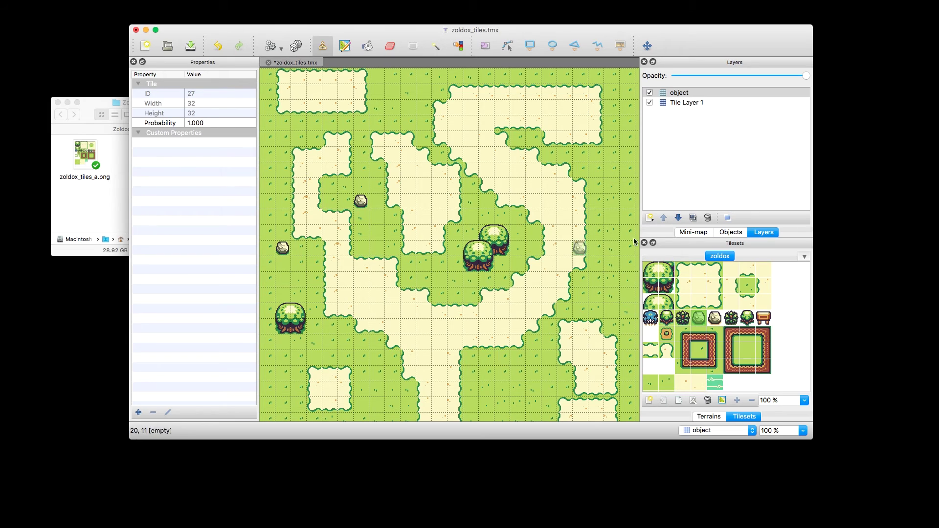
{"action": "left_click", "coordinate": [408, 92]}
{"action": "left_click", "coordinate": [283, 122]}
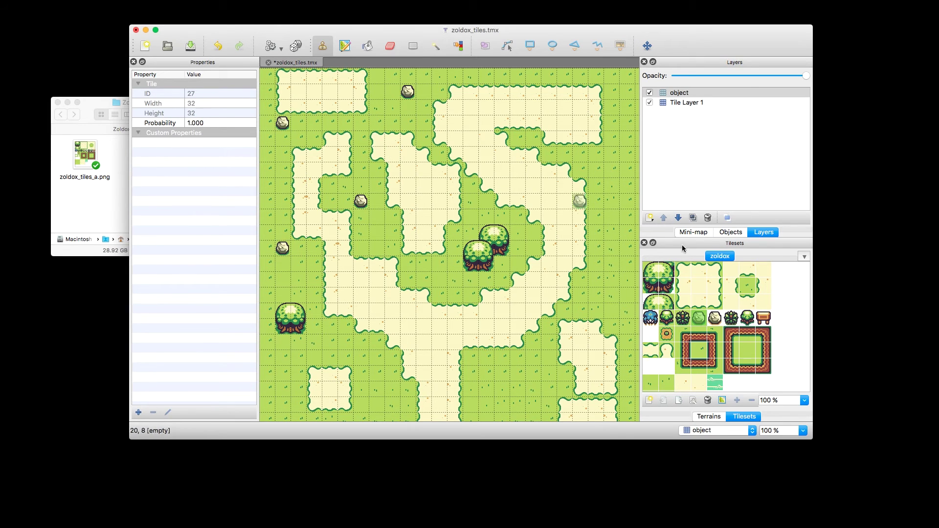
Step: Stamp small bushes: a pair by the big trees, a pair upper right, three on the lower grass
{"action": "left_click", "coordinate": [748, 318]}
{"action": "left_click", "coordinate": [452, 264]}
{"action": "left_click", "coordinate": [439, 264]}
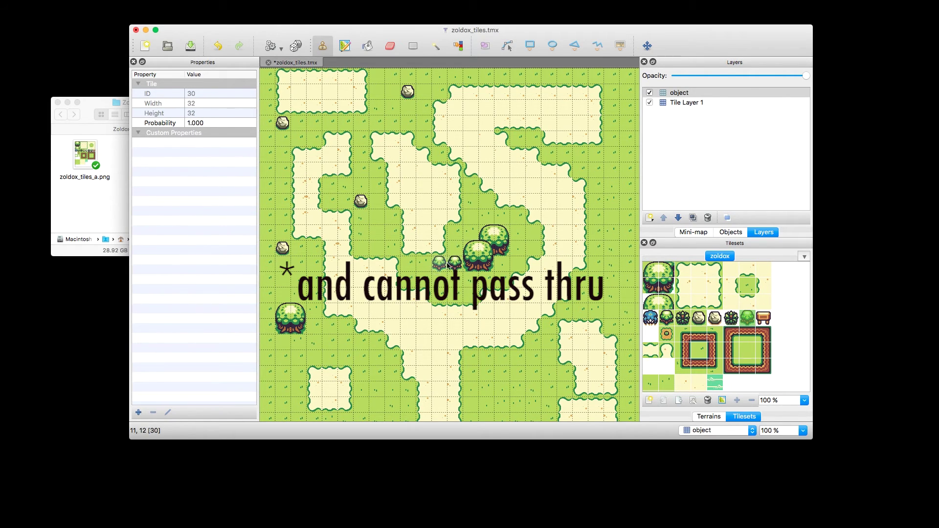
{"action": "left_click", "coordinate": [594, 170]}
{"action": "left_click", "coordinate": [610, 170]}
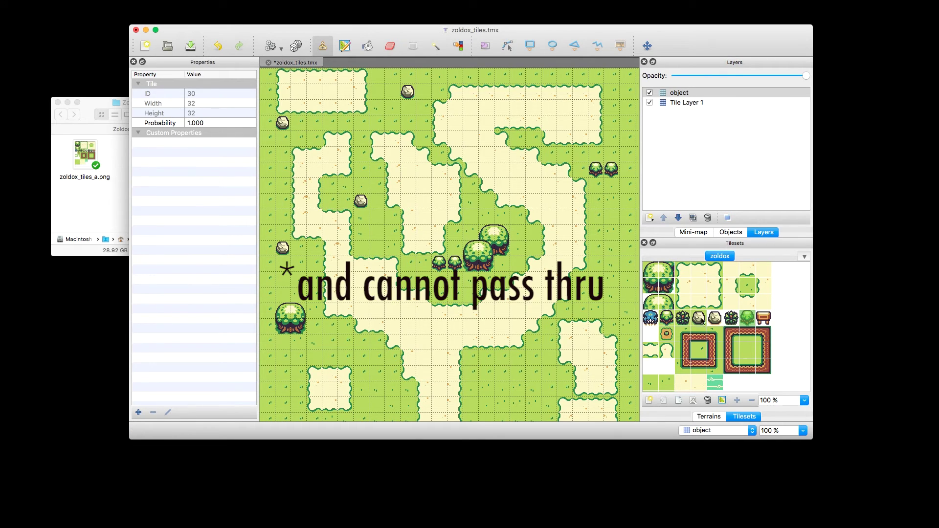
{"action": "left_click", "coordinate": [533, 373]}
{"action": "left_click", "coordinate": [517, 372]}
{"action": "left_click", "coordinate": [502, 372]}
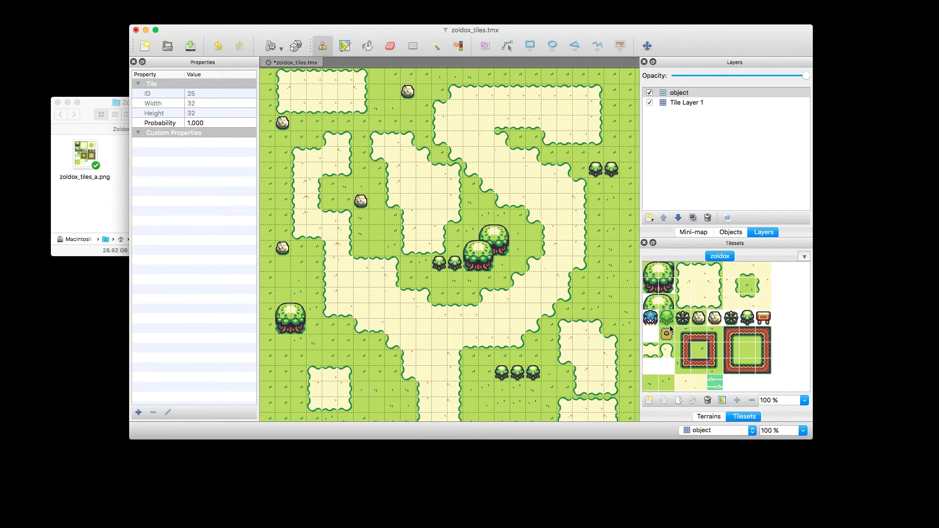
Step: Add two rocks on the right-edge grass and a wooden sign on the upper sand
{"action": "left_click", "coordinate": [668, 335]}
{"action": "left_click", "coordinate": [703, 319]}
{"action": "left_click", "coordinate": [610, 232]}
{"action": "left_click", "coordinate": [611, 248]}
{"action": "left_click", "coordinate": [763, 318]}
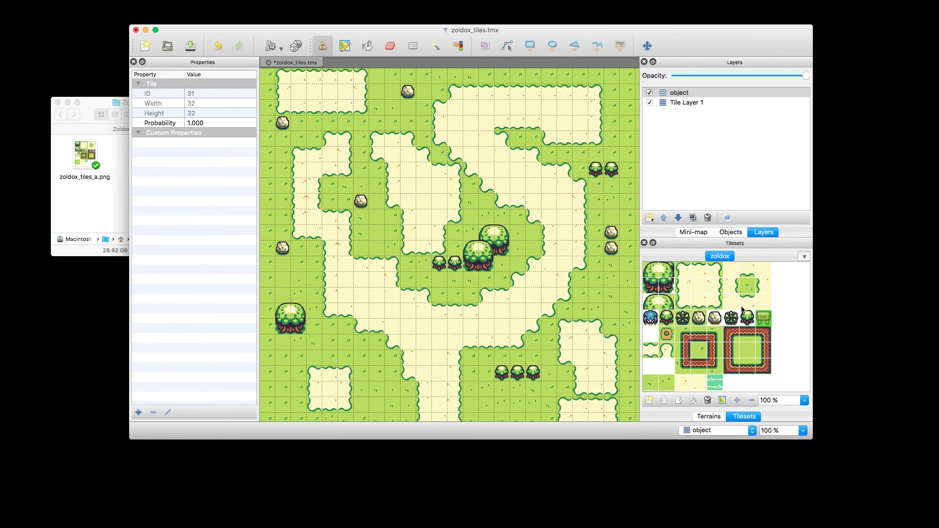
{"action": "left_click", "coordinate": [394, 109]}
{"action": "left_click", "coordinate": [392, 123]}
Step: Place a flower bush and orange flower centrally, undo the last placement, and add a rock
{"action": "left_click", "coordinate": [683, 318]}
{"action": "left_click", "coordinate": [392, 233]}
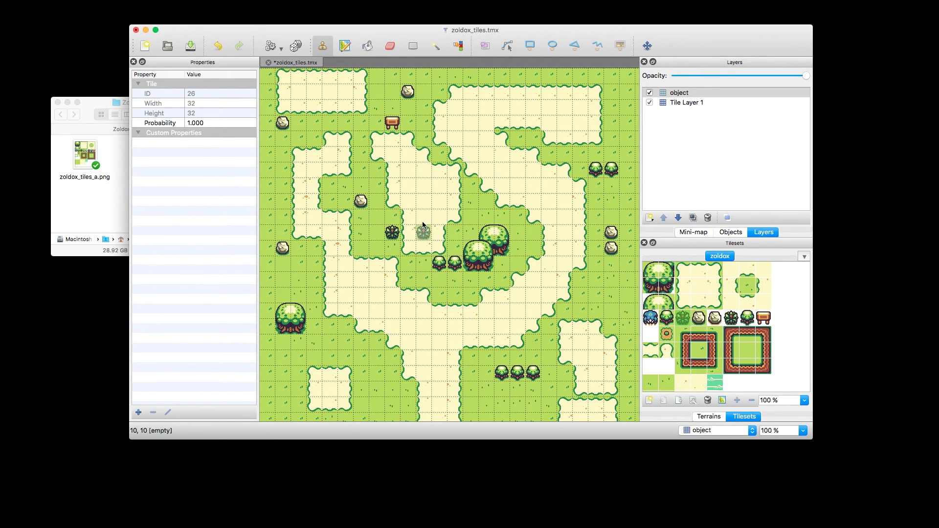
{"action": "left_click", "coordinate": [666, 334]}
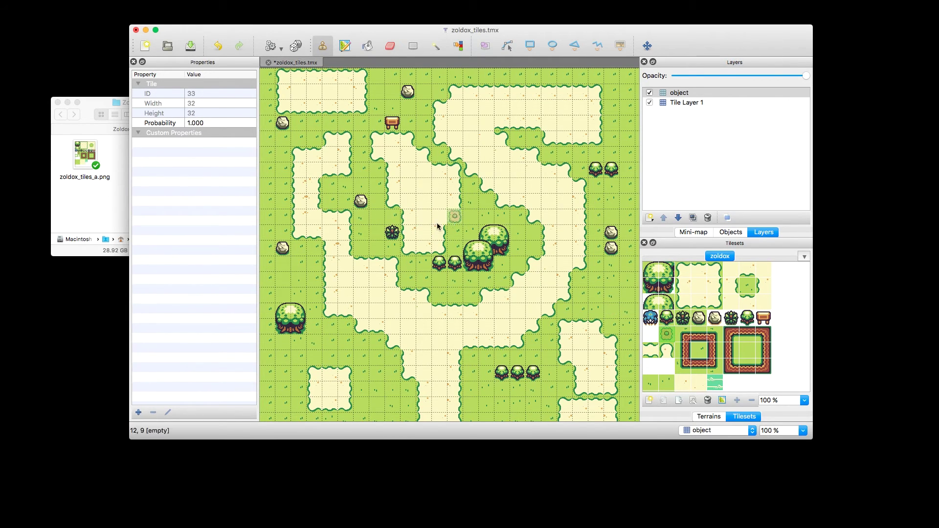
{"action": "left_click", "coordinate": [376, 233]}
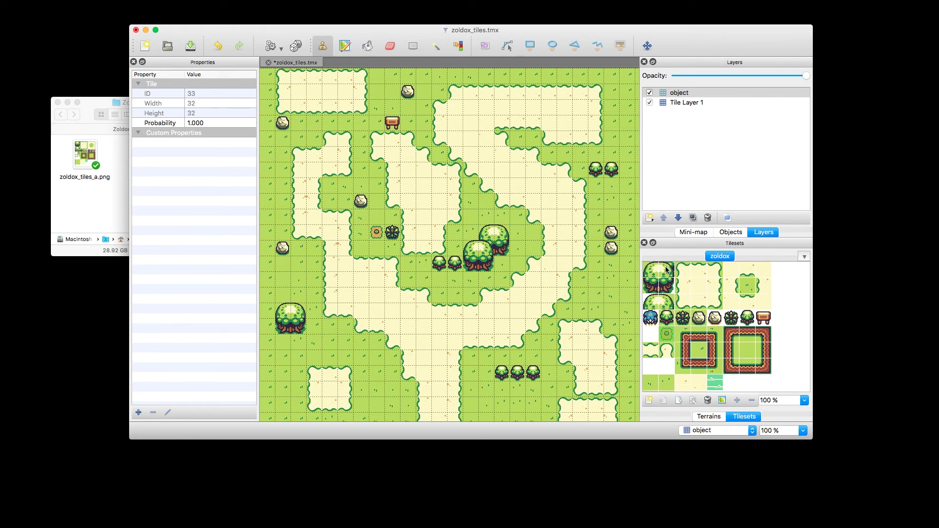
{"action": "key", "text": "super+z"}
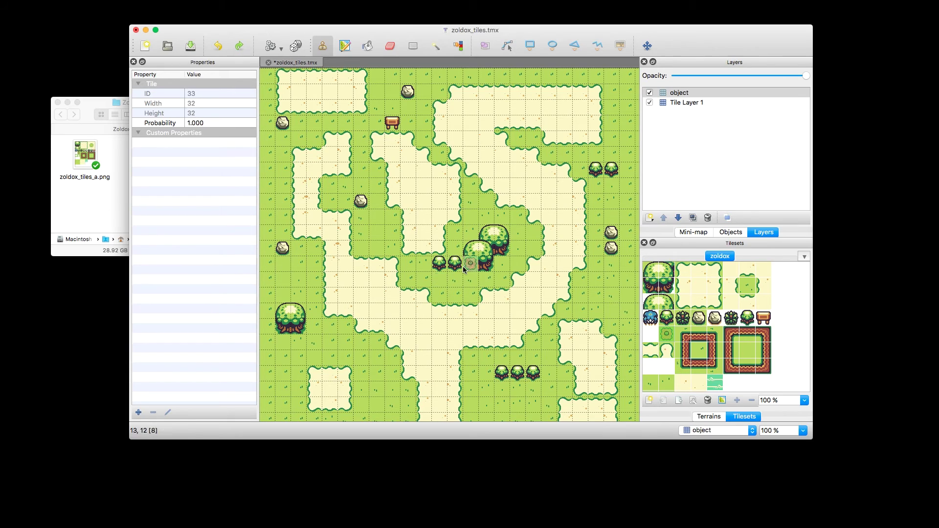
{"action": "left_click", "coordinate": [366, 196]}
Step: Toggle the object layer's visibility off and back on to check it
{"action": "left_click", "coordinate": [692, 93]}
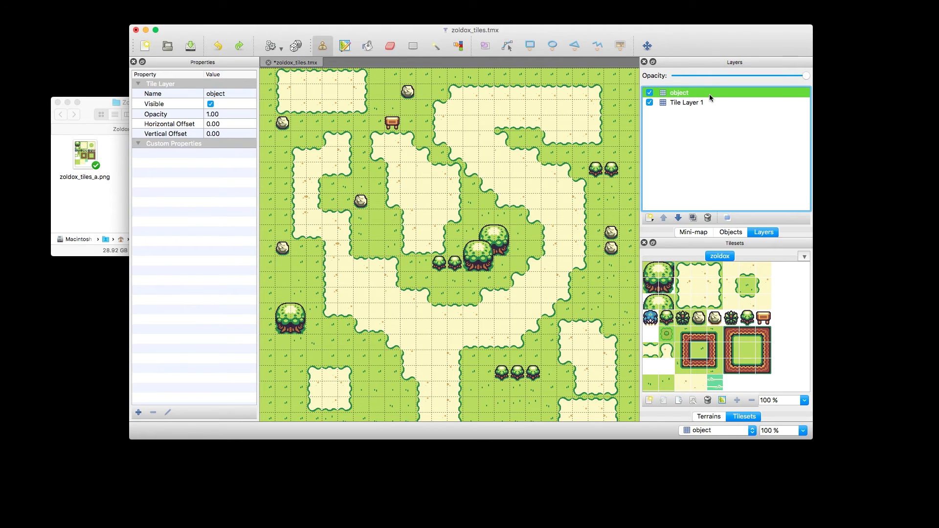
{"action": "mouse_move", "coordinate": [460, 527]}
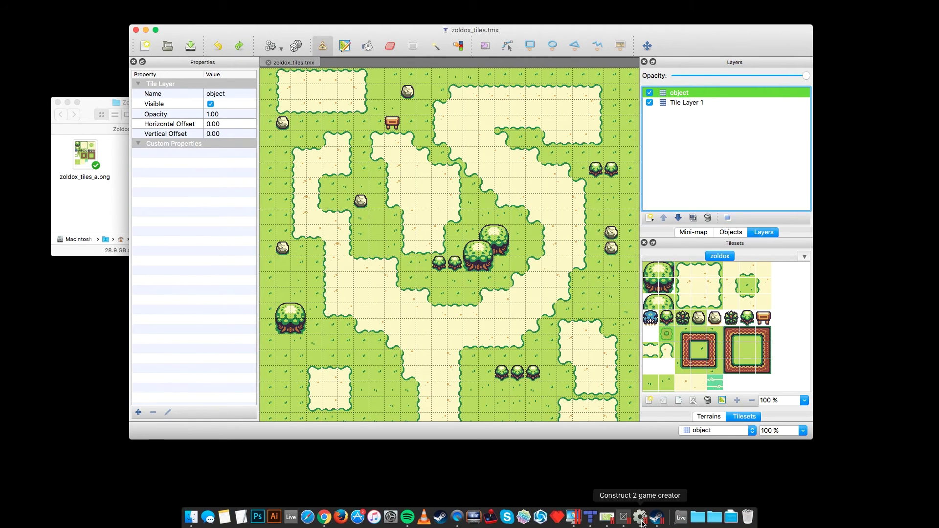
{"action": "left_click", "coordinate": [648, 94]}
{"action": "left_click", "coordinate": [649, 94]}
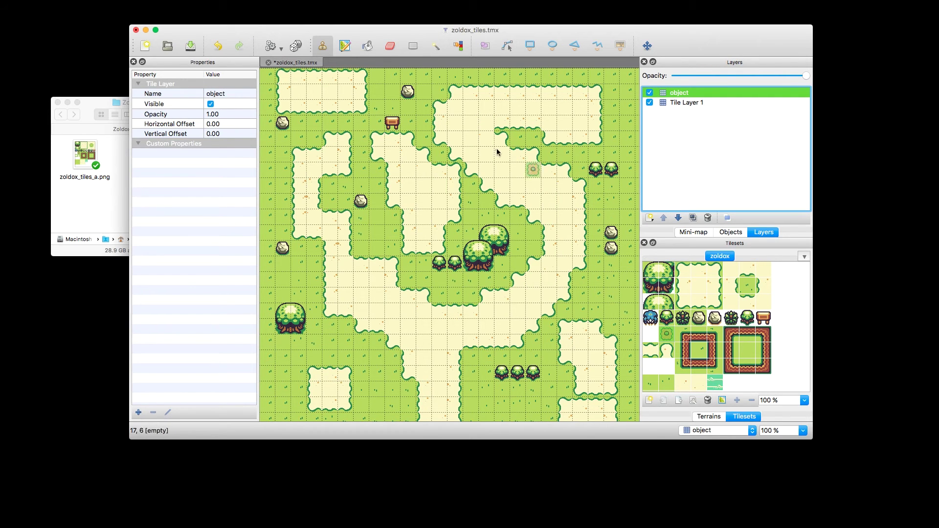
{"action": "scroll", "coordinate": [534, 272], "scroll_direction": "down", "scroll_amount": 2}
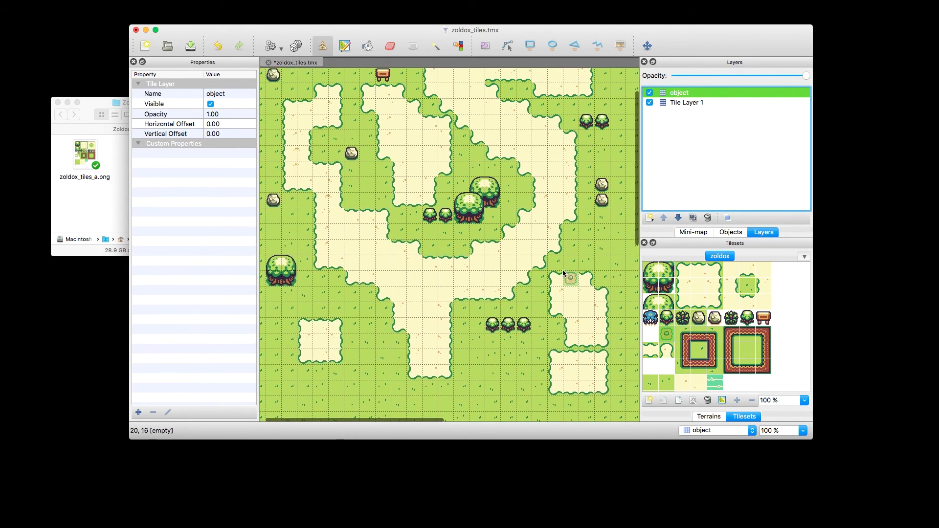
{"action": "scroll", "coordinate": [563, 272], "scroll_direction": "up", "scroll_amount": 2}
Step: Add a new terrain named 'mountains' to the zoldox tileset
{"action": "left_click", "coordinate": [722, 400]}
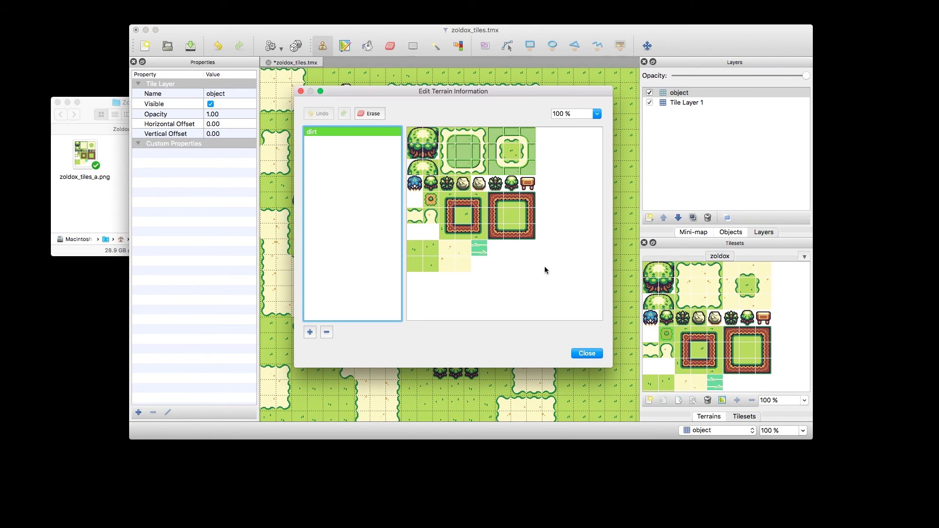
{"action": "left_click", "coordinate": [311, 333]}
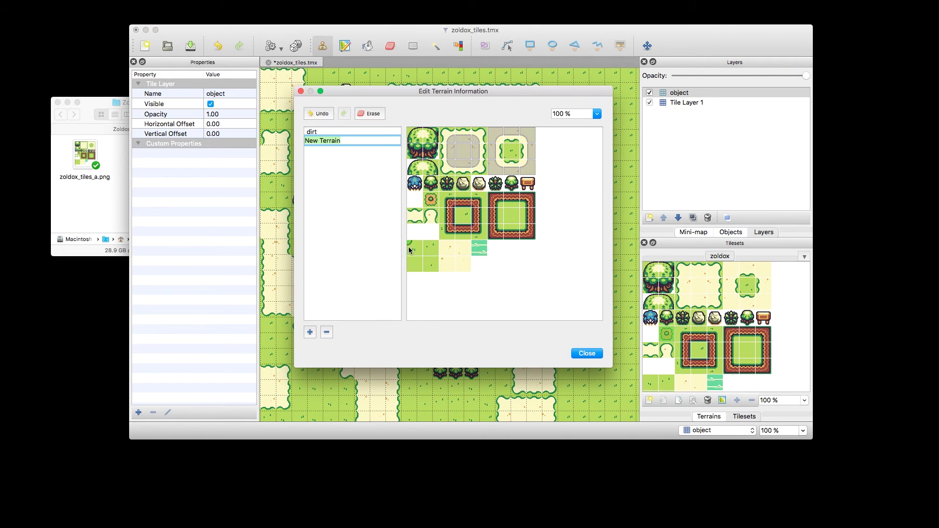
{"action": "type", "text": "mopuntain"}
{"action": "key", "text": "BackSpace"}
{"action": "key", "text": "BackSpace"}
{"action": "key", "text": "BackSpace"}
{"action": "key", "text": "BackSpace"}
{"action": "key", "text": "BackSpace"}
{"action": "key", "text": "BackSpace"}
{"action": "key", "text": "BackSpace"}
{"action": "type", "text": "untains"}
{"action": "key", "text": "Return"}
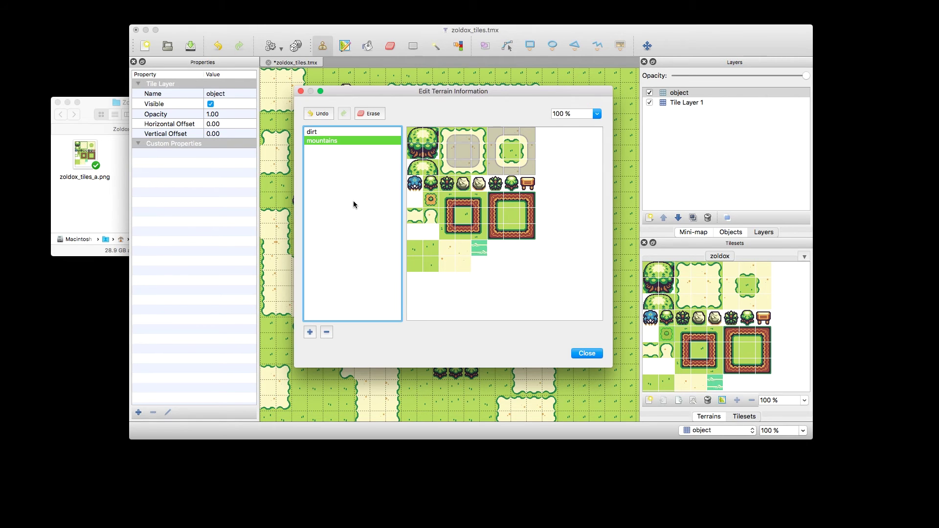
Step: Mark the red-bordered tiles as mountains terrain and show the Terrains list
{"action": "left_click", "coordinate": [503, 209]}
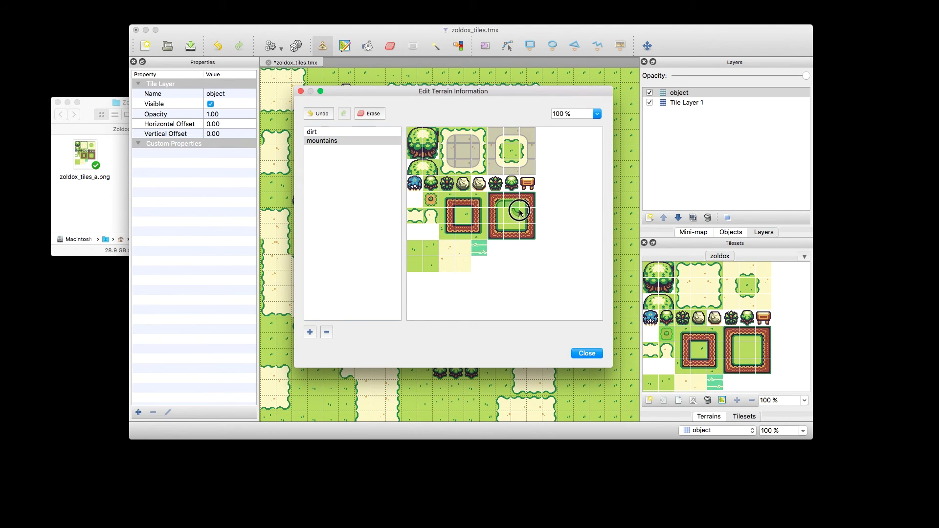
{"action": "left_click", "coordinate": [507, 228]}
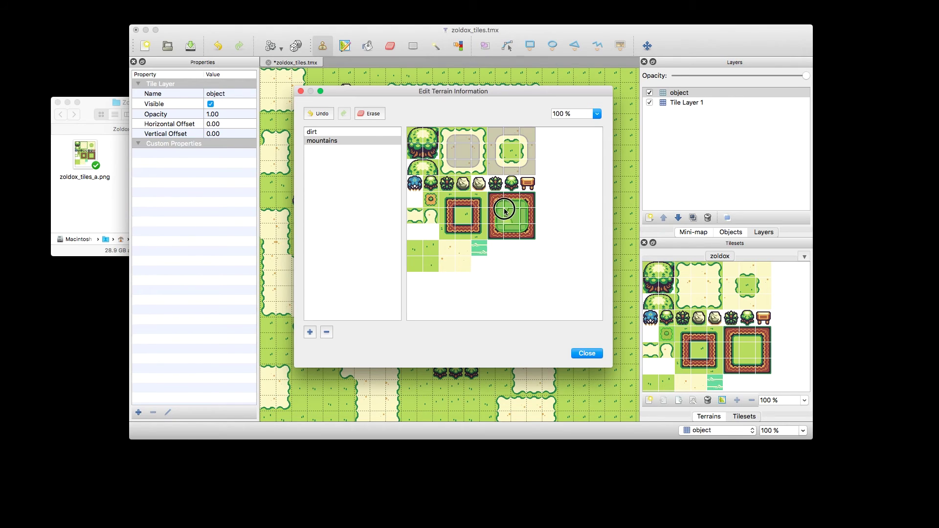
{"action": "mouse_move", "coordinate": [449, 202]}
{"action": "left_mouse_down"}
{"action": "mouse_move", "coordinate": [481, 198]}
{"action": "mouse_move", "coordinate": [483, 237]}
{"action": "mouse_move", "coordinate": [447, 232]}
{"action": "mouse_move", "coordinate": [446, 209]}
{"action": "left_mouse_up"}
{"action": "left_click", "coordinate": [592, 354]}
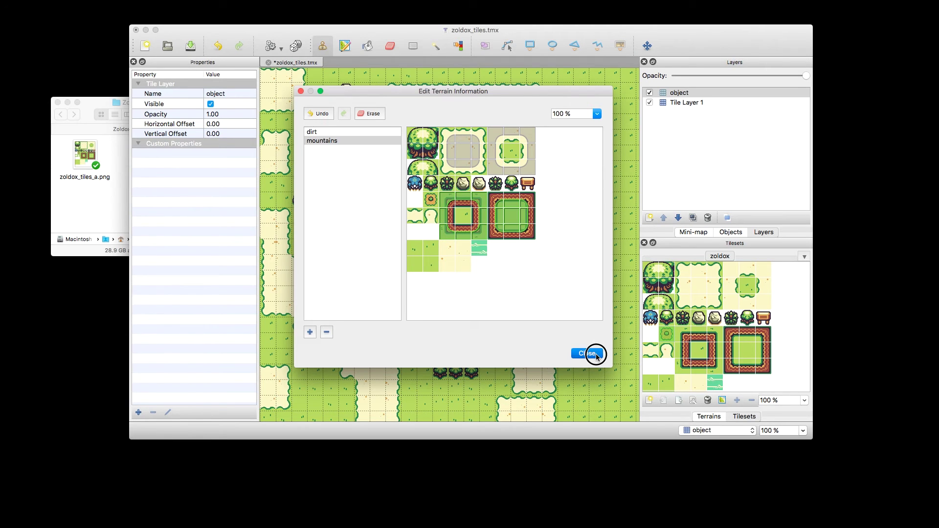
{"action": "left_click", "coordinate": [709, 416]}
Step: Paint a mountains ridge up the right side of the map
{"action": "left_click", "coordinate": [684, 280]}
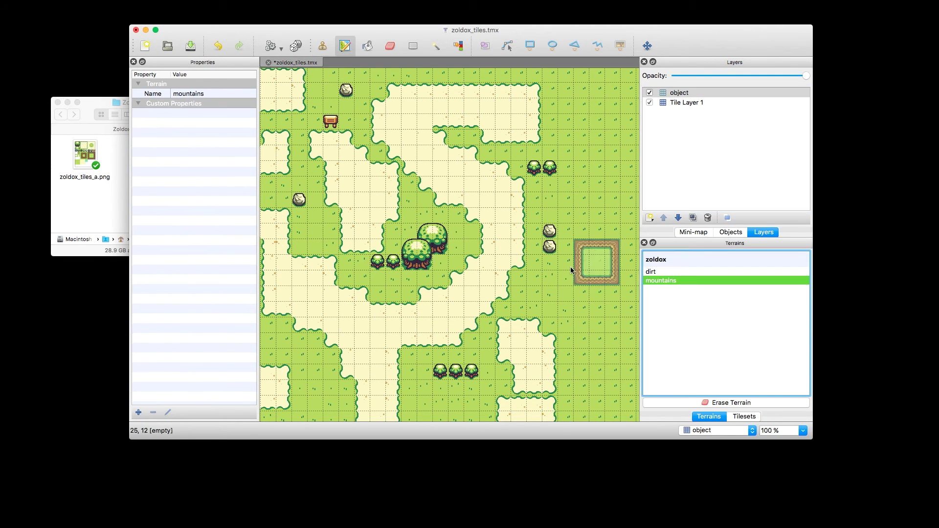
{"action": "mouse_move", "coordinate": [595, 258]}
{"action": "left_mouse_down"}
{"action": "mouse_move", "coordinate": [593, 318]}
{"action": "mouse_move", "coordinate": [611, 252]}
{"action": "mouse_move", "coordinate": [589, 220]}
{"action": "mouse_move", "coordinate": [595, 158]}
{"action": "left_mouse_up"}
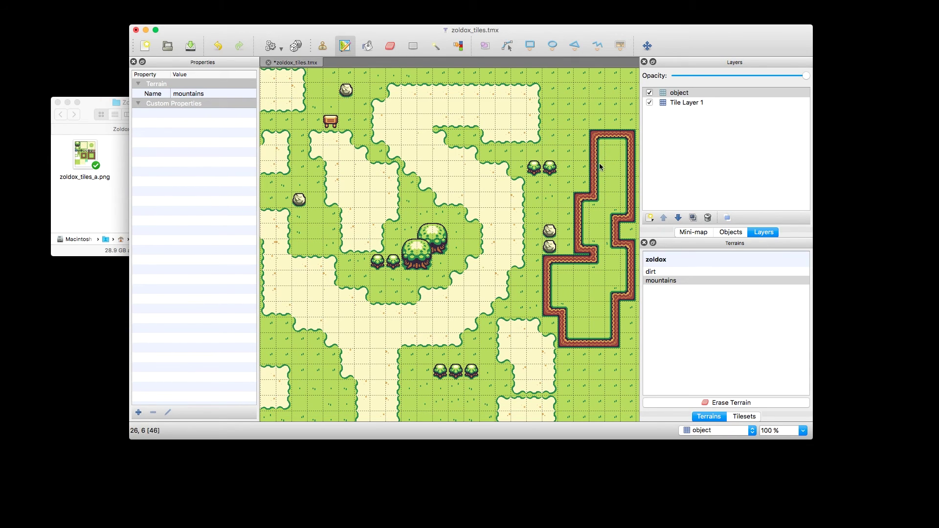
{"action": "left_click", "coordinate": [580, 137]}
{"action": "mouse_move", "coordinate": [580, 137]}
{"action": "left_mouse_down"}
{"action": "mouse_move", "coordinate": [549, 106]}
{"action": "mouse_move", "coordinate": [536, 110]}
{"action": "left_mouse_up"}
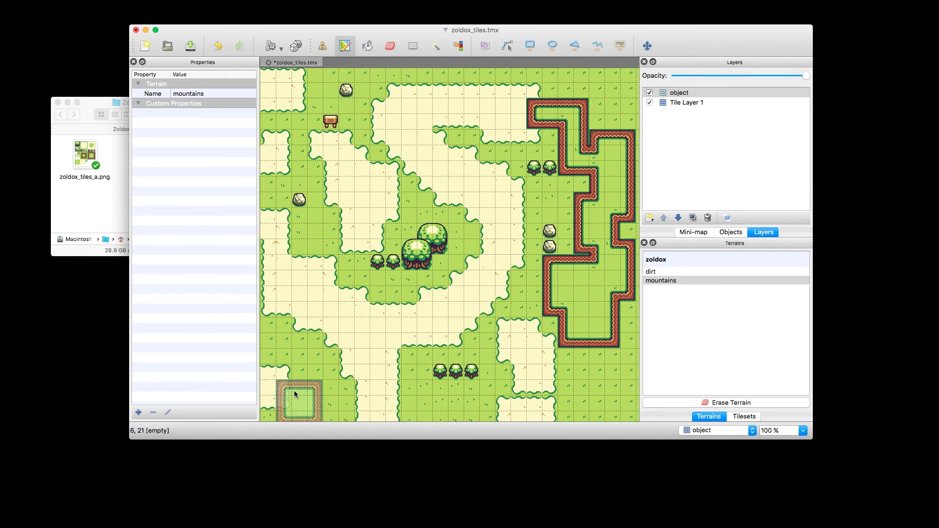
Step: Paint a mountains enclosure over the map's bottom-left corner
{"action": "scroll", "coordinate": [299, 391], "scroll_direction": "left", "scroll_amount": 4}
{"action": "mouse_move", "coordinate": [281, 380]}
{"action": "left_mouse_down"}
{"action": "mouse_move", "coordinate": [329, 389]}
{"action": "mouse_move", "coordinate": [342, 373]}
{"action": "mouse_move", "coordinate": [278, 402]}
{"action": "mouse_move", "coordinate": [345, 394]}
{"action": "left_mouse_up"}
{"action": "scroll", "coordinate": [371, 411], "scroll_direction": "down", "scroll_amount": 15}
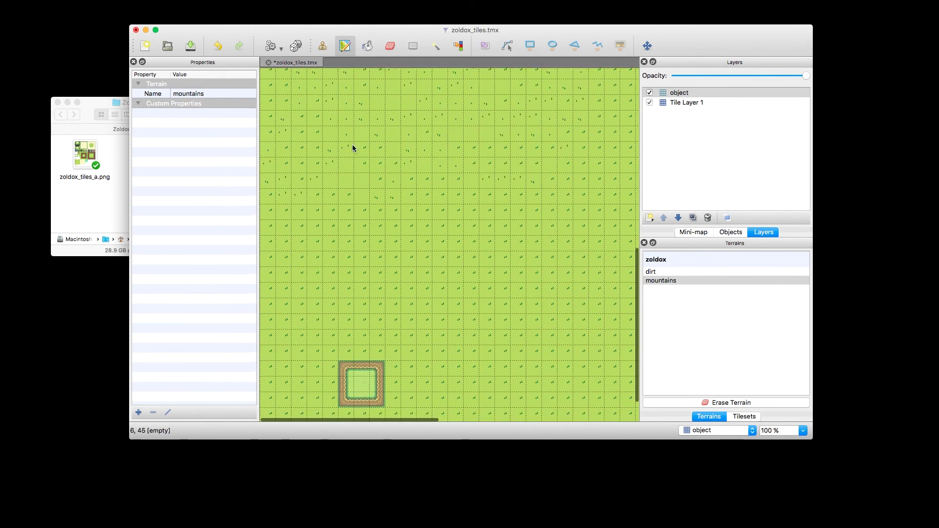
{"action": "scroll", "coordinate": [404, 274], "scroll_direction": "up", "scroll_amount": 15}
{"action": "scroll", "coordinate": [401, 275], "scroll_direction": "down", "scroll_amount": 9}
{"action": "mouse_move", "coordinate": [386, 269]}
{"action": "left_mouse_down"}
{"action": "mouse_move", "coordinate": [357, 314]}
{"action": "mouse_move", "coordinate": [406, 325]}
{"action": "mouse_move", "coordinate": [363, 324]}
{"action": "left_mouse_up"}
{"action": "scroll", "coordinate": [391, 321], "scroll_direction": "up", "scroll_amount": 8}
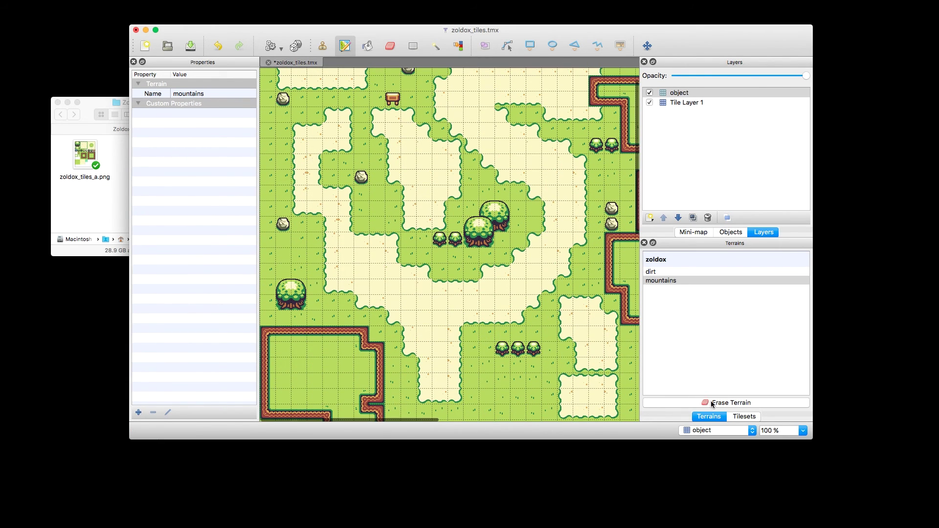
Step: Erase terrain to carve a hollow inside the lower-left mountains
{"action": "left_click", "coordinate": [650, 403]}
{"action": "left_click", "coordinate": [312, 372]}
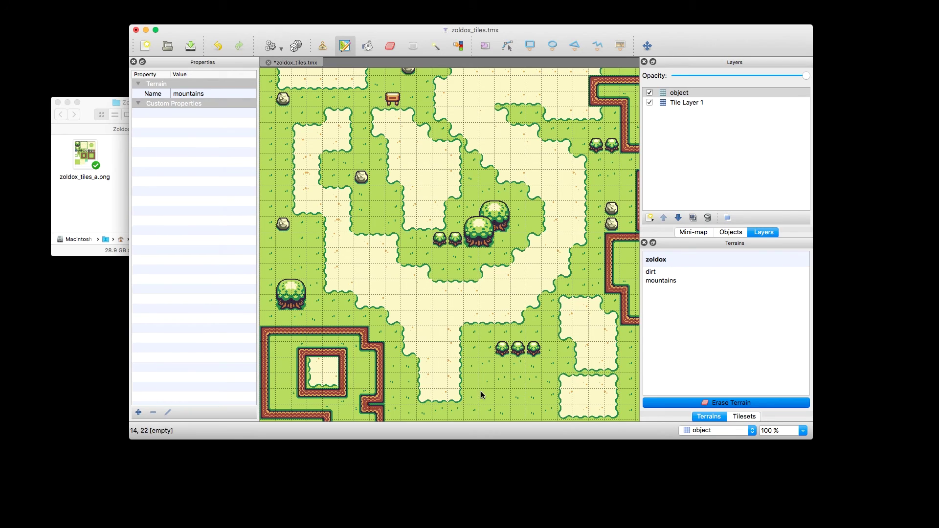
{"action": "scroll", "coordinate": [548, 198], "scroll_direction": "up", "scroll_amount": 2}
{"action": "scroll", "coordinate": [409, 155], "scroll_direction": "right", "scroll_amount": 10}
{"action": "scroll", "coordinate": [408, 155], "scroll_direction": "left", "scroll_amount": 10}
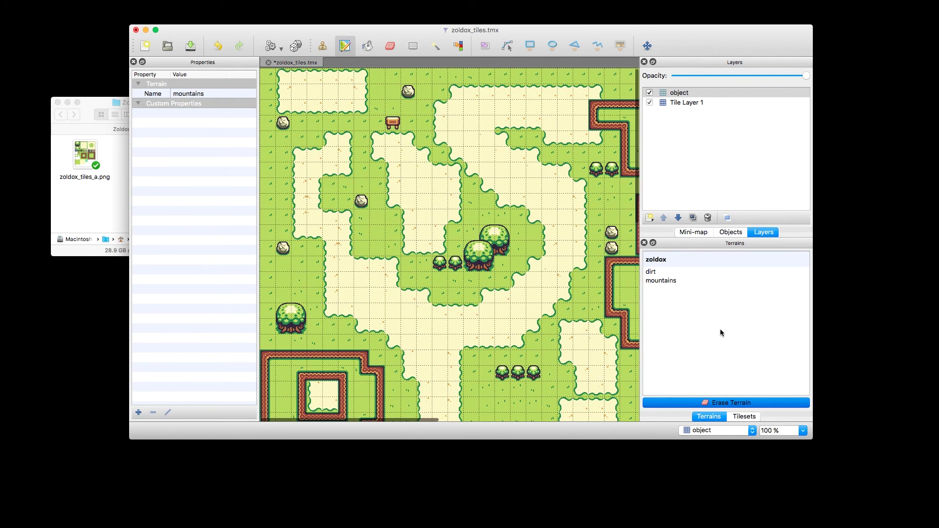
{"action": "left_click", "coordinate": [744, 416]}
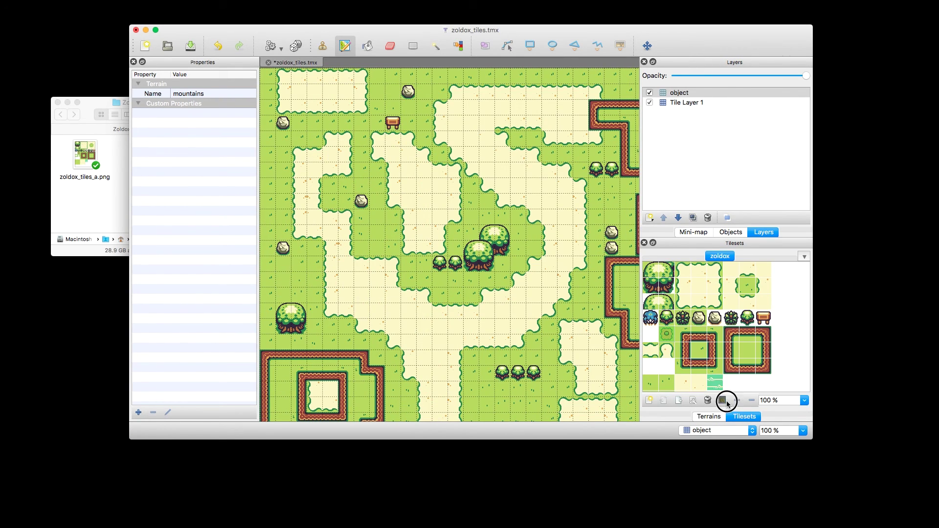
Step: Review which tiles belong to the mountains terrain in the terrain editor
{"action": "left_click", "coordinate": [726, 401]}
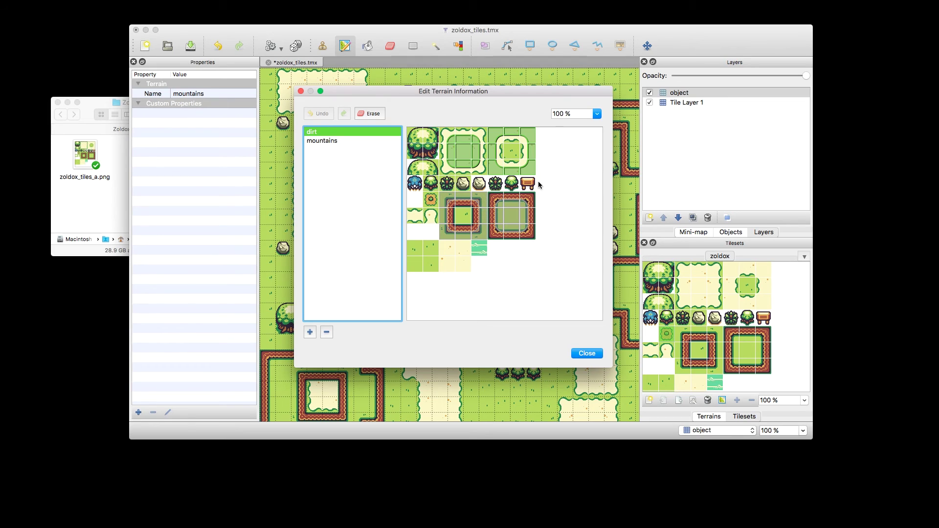
{"action": "left_click", "coordinate": [349, 141]}
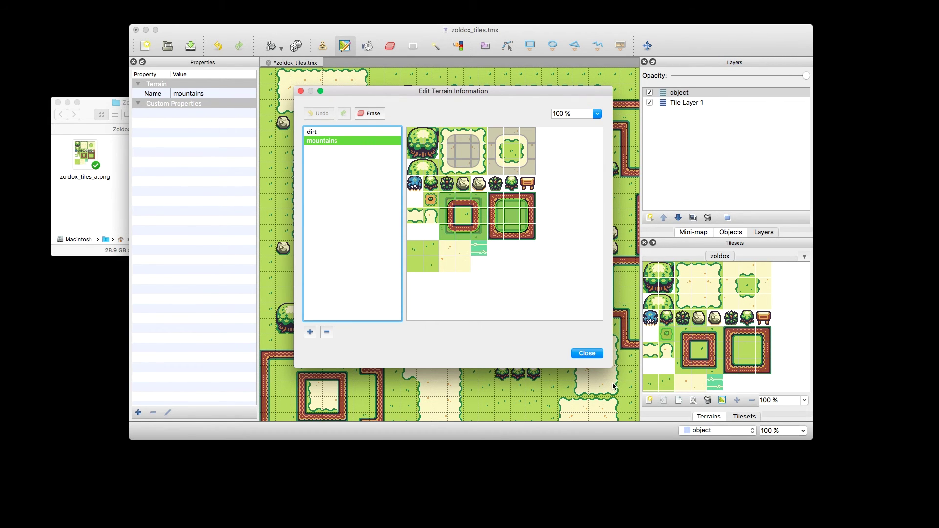
{"action": "left_click", "coordinate": [586, 353]}
{"action": "scroll", "coordinate": [356, 340], "scroll_direction": "down", "scroll_amount": 4}
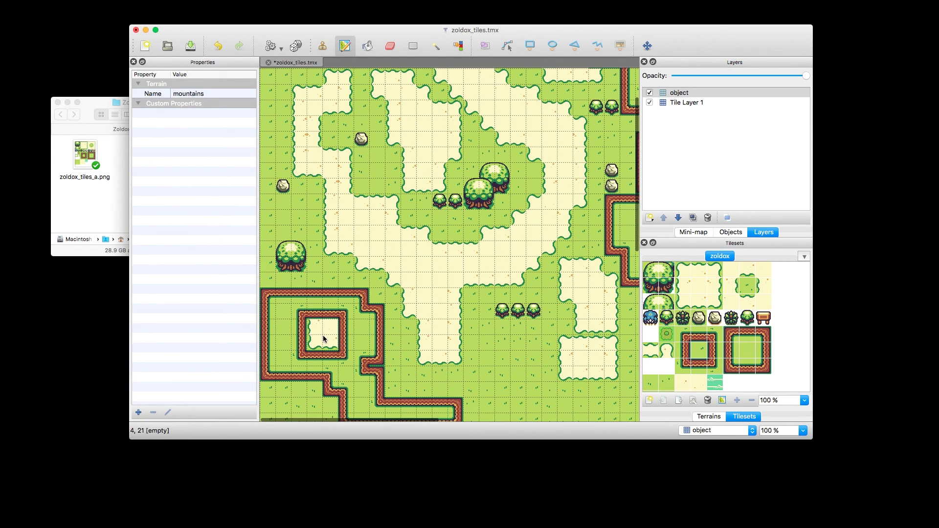
Step: Stamp the green centre tile 43 onto the map and look over the result
{"action": "left_click", "coordinate": [702, 357]}
{"action": "left_click_drag", "start_coordinate": [313, 326], "coordinate": [322, 340]}
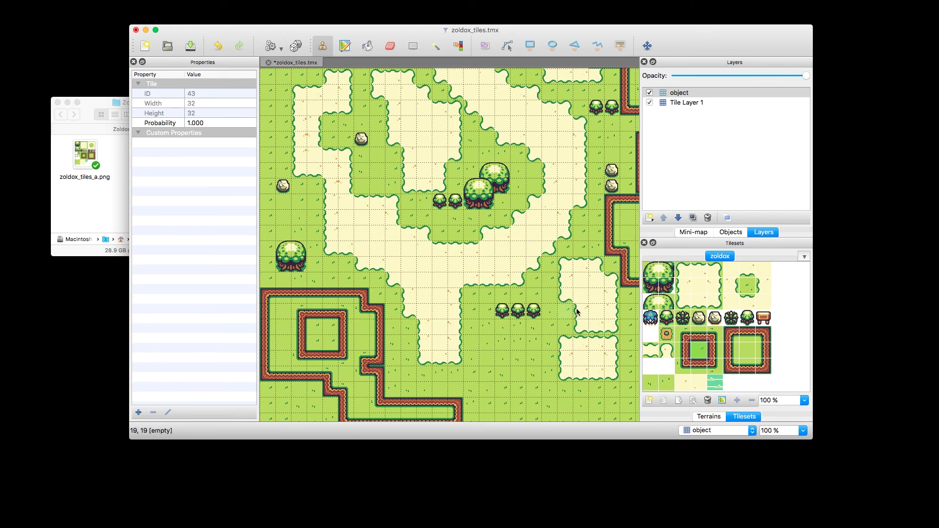
{"action": "scroll", "coordinate": [574, 313], "scroll_direction": "up", "scroll_amount": 3}
{"action": "scroll", "coordinate": [562, 318], "scroll_direction": "right", "scroll_amount": 5}
{"action": "scroll", "coordinate": [547, 325], "scroll_direction": "left", "scroll_amount": 5}
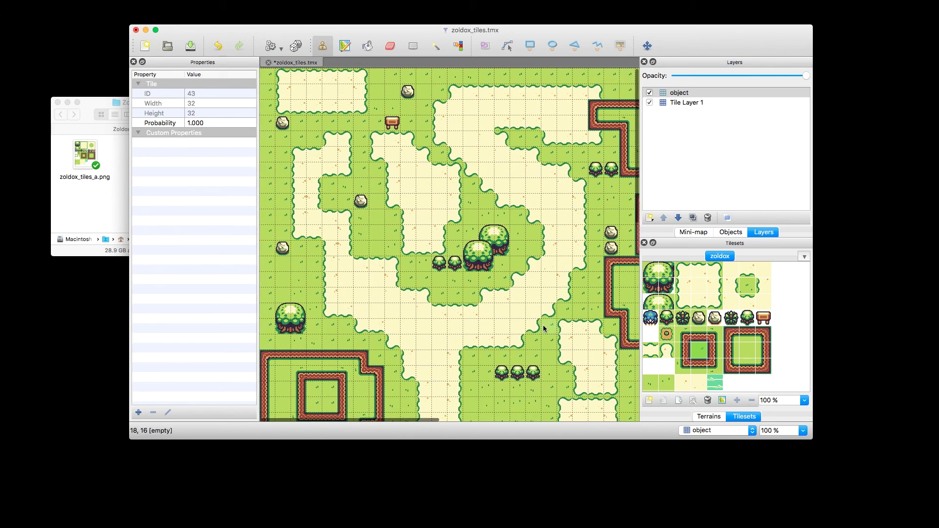
{"action": "scroll", "coordinate": [544, 328], "scroll_direction": "down", "scroll_amount": 2}
{"action": "scroll", "coordinate": [545, 328], "scroll_direction": "up", "scroll_amount": 2}
{"action": "scroll", "coordinate": [544, 329], "scroll_direction": "right", "scroll_amount": 5}
{"action": "scroll", "coordinate": [544, 329], "scroll_direction": "left", "scroll_amount": 5}
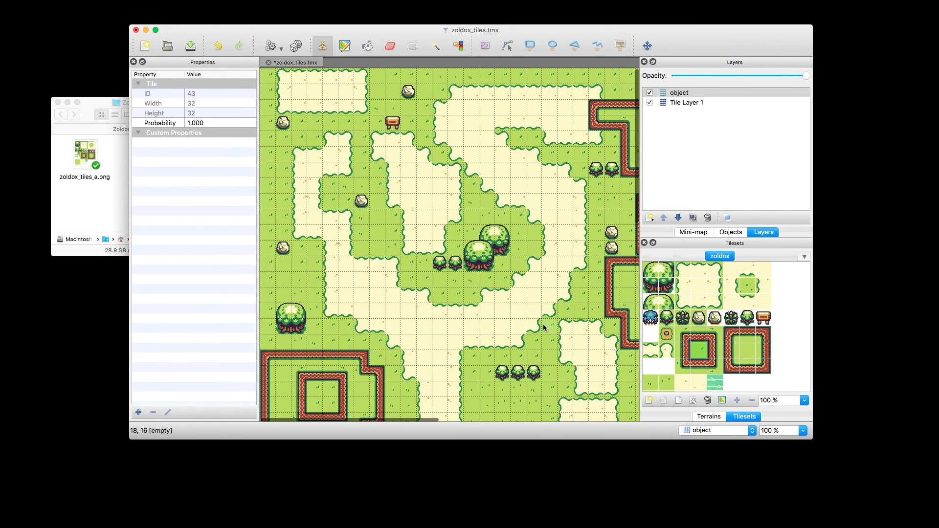
{"action": "scroll", "coordinate": [544, 329], "scroll_direction": "down", "scroll_amount": 3}
{"action": "scroll", "coordinate": [544, 329], "scroll_direction": "up", "scroll_amount": 3}
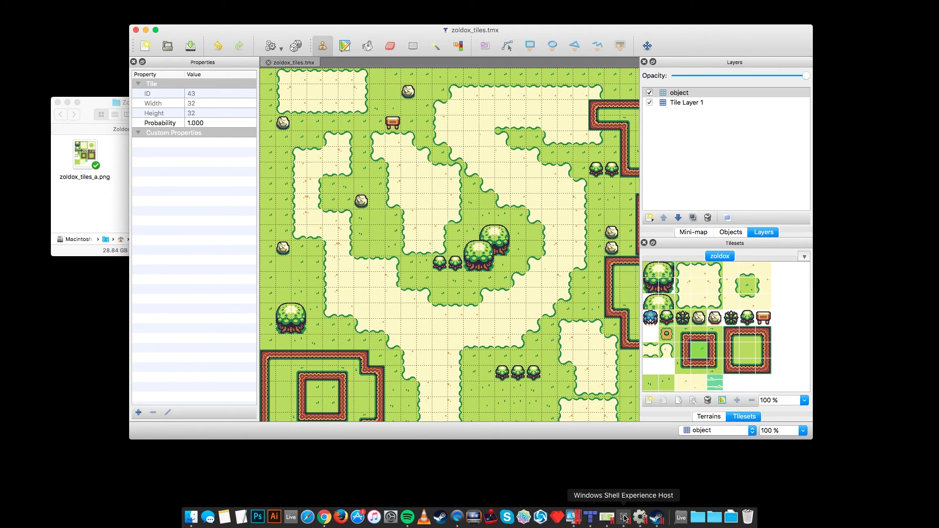
Step: Add a layer named 'impassable' and move it below Main
{"action": "left_click", "coordinate": [631, 517]}
{"action": "left_click", "coordinate": [734, 331]}
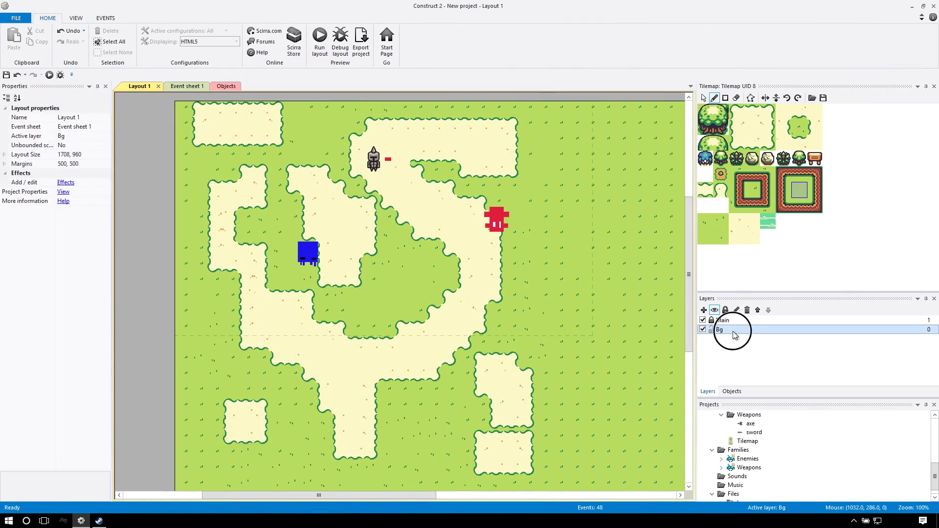
{"action": "left_click", "coordinate": [702, 310]}
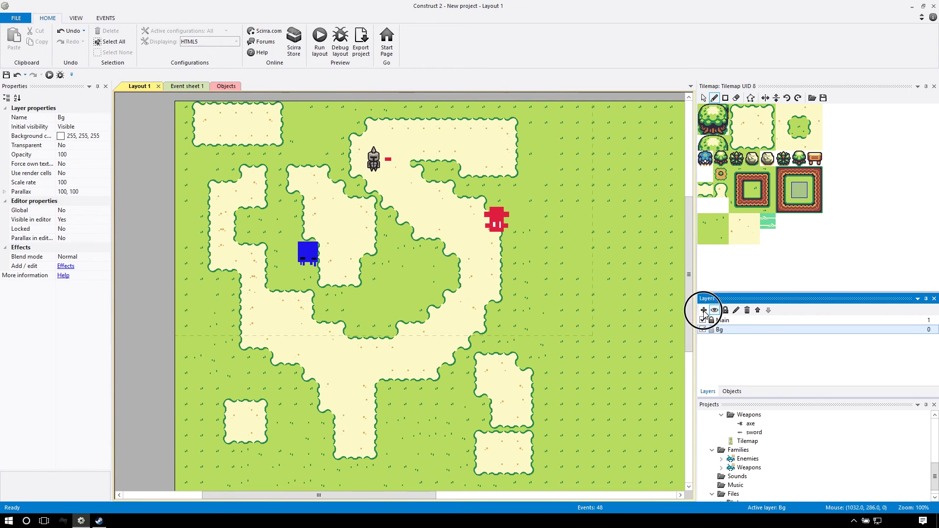
{"action": "double_click", "coordinate": [738, 320]}
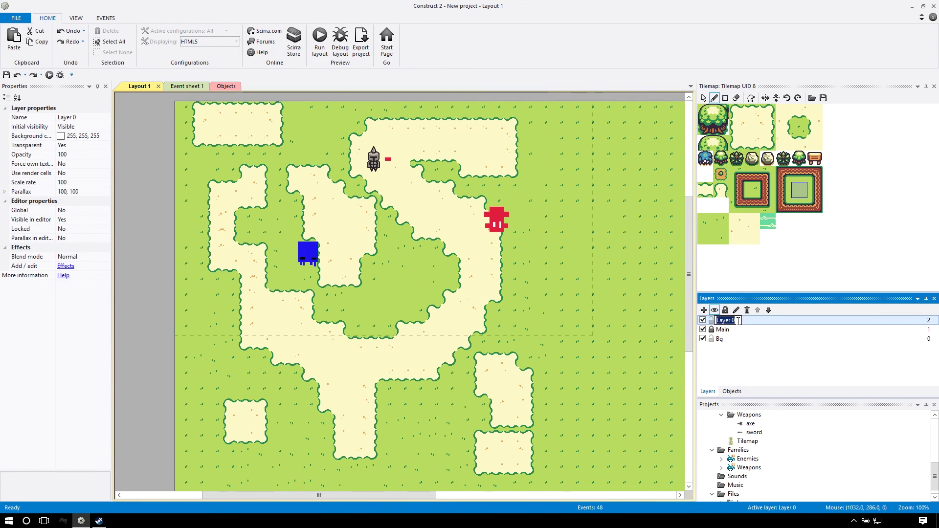
{"action": "type", "text": "i"}
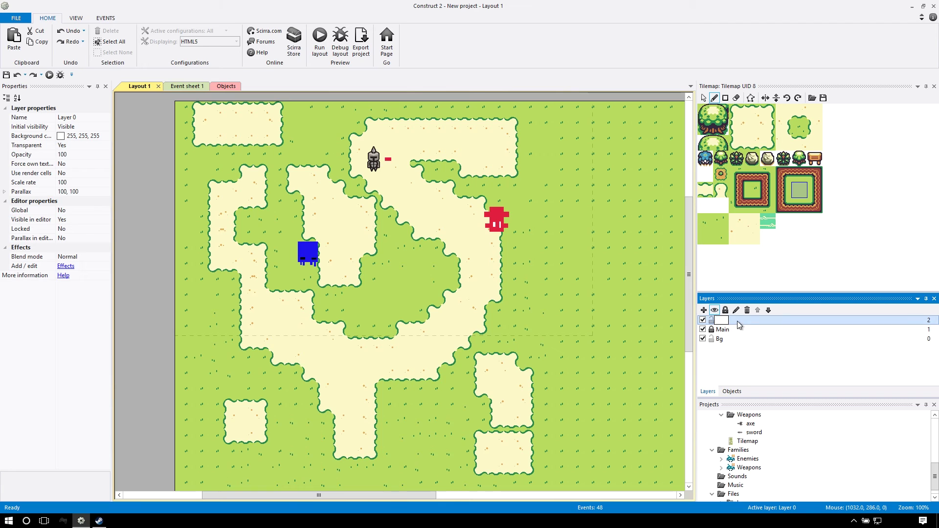
{"action": "type", "text": "impassable"}
{"action": "key", "text": "Return"}
{"action": "left_click_drag", "start_coordinate": [738, 323], "coordinate": [735, 335]}
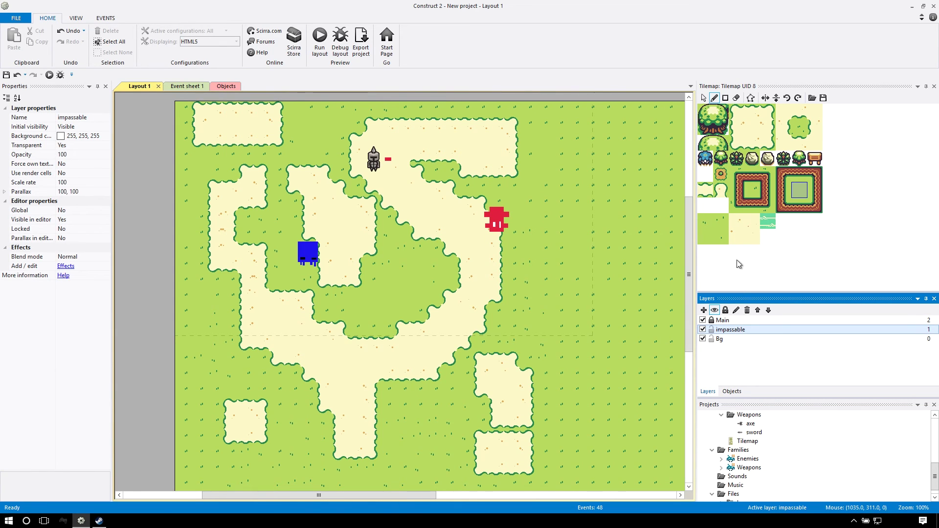
Step: Undo a stray blank tile and lock the Bg layer
{"action": "left_click", "coordinate": [783, 253]}
{"action": "left_click", "coordinate": [480, 311]}
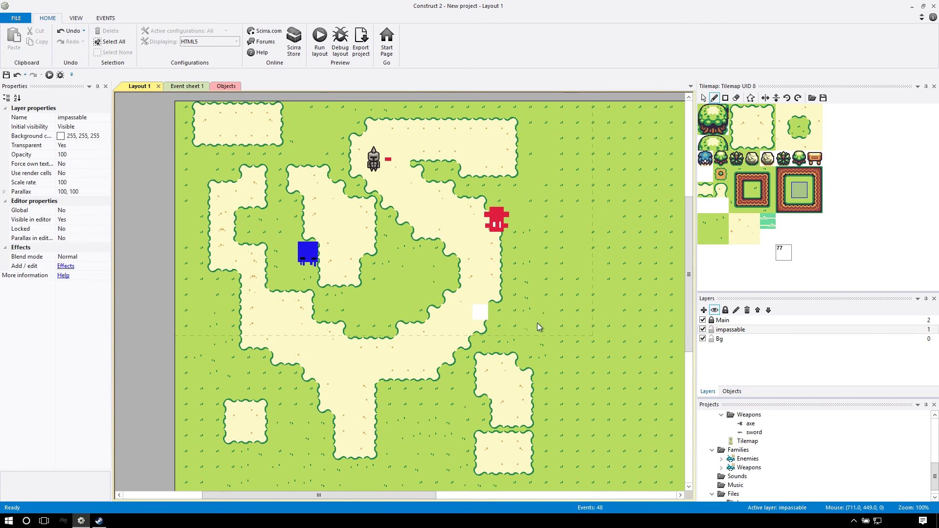
{"action": "key", "text": "ctrl+z"}
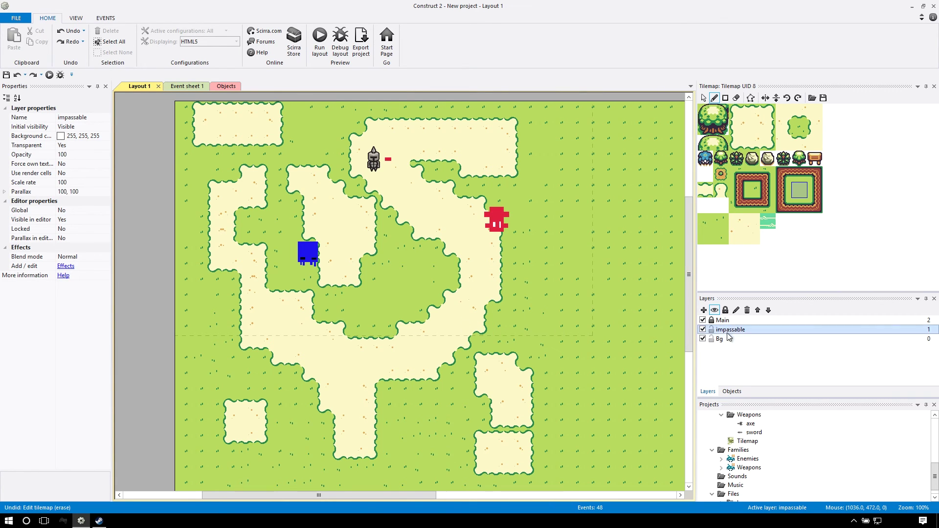
{"action": "left_click", "coordinate": [711, 339]}
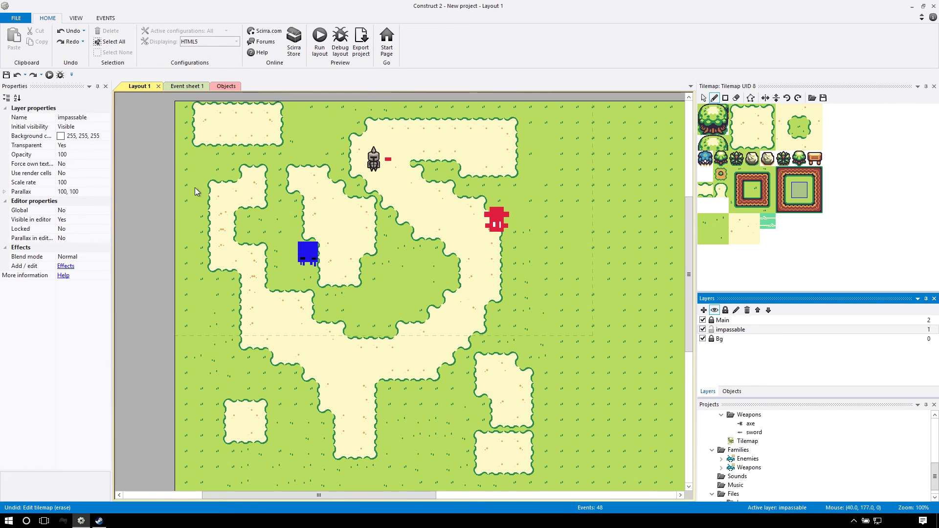
{"action": "key", "text": "Down"}
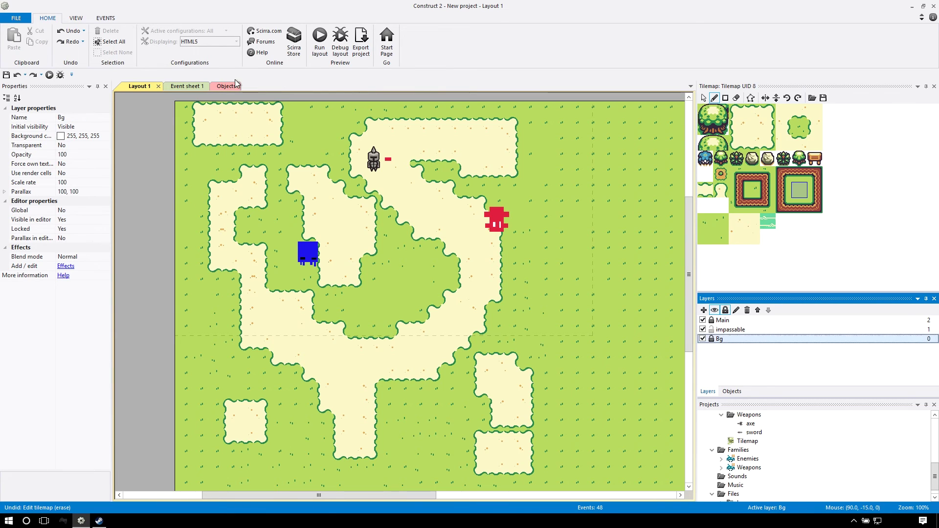
Step: Switch the tilemap tools to selection mode and make the impassable layer active
{"action": "right_click", "coordinate": [415, 297]}
{"action": "left_click", "coordinate": [398, 286]}
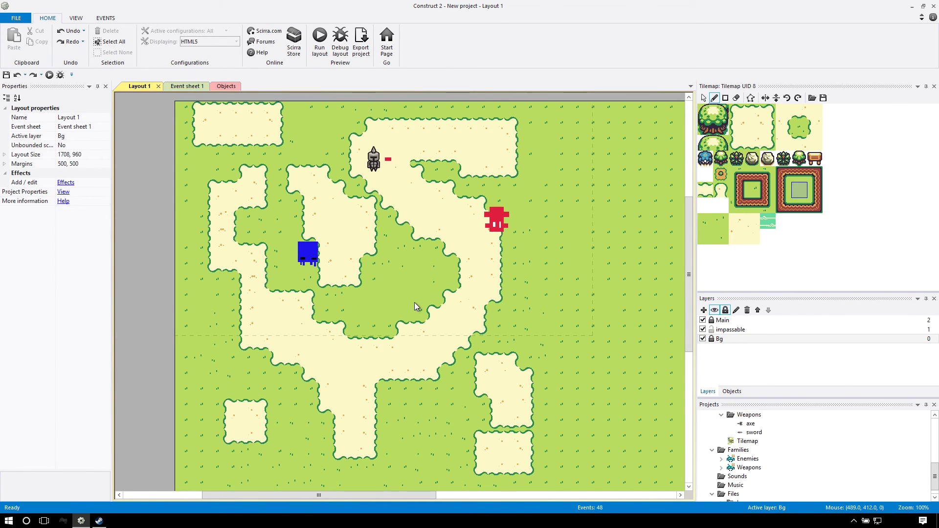
{"action": "left_click", "coordinate": [703, 98]}
{"action": "left_click", "coordinate": [736, 330]}
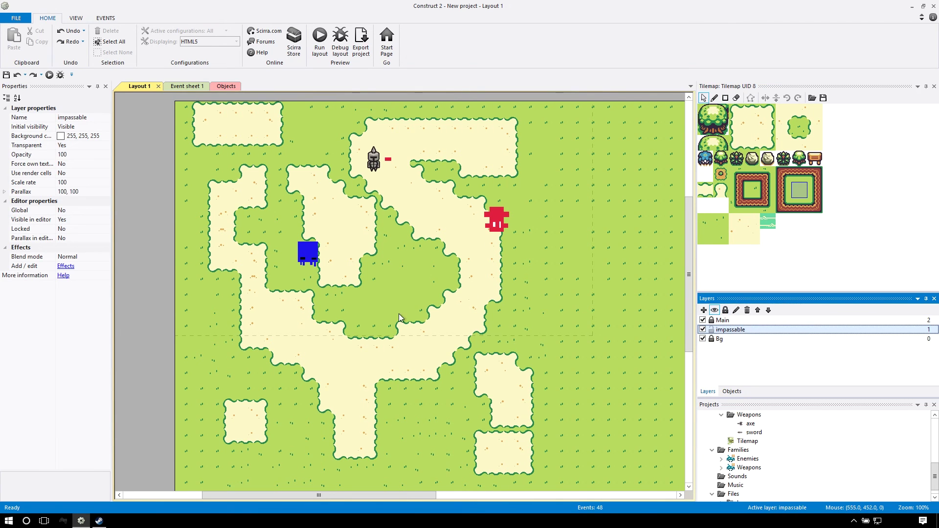
{"action": "right_click", "coordinate": [369, 303]}
Step: Insert a new Tilemap object, Tilemap2, onto the impassable layer
{"action": "left_click", "coordinate": [399, 312]}
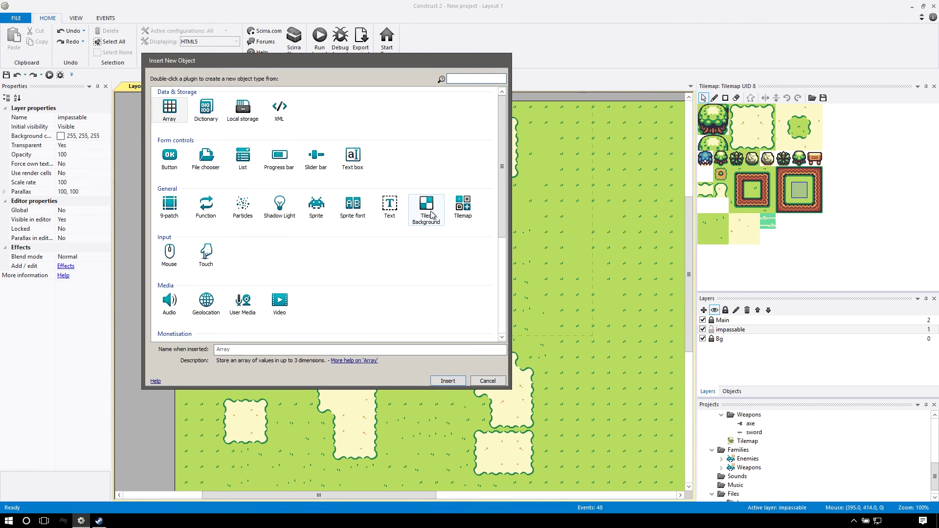
{"action": "left_click", "coordinate": [454, 208]}
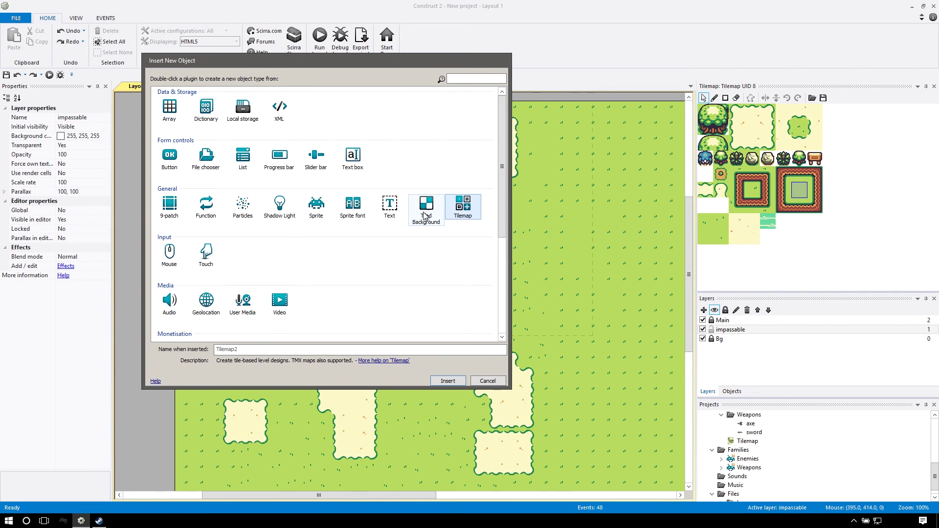
{"action": "double_click", "coordinate": [460, 206]}
{"action": "left_click", "coordinate": [446, 297]}
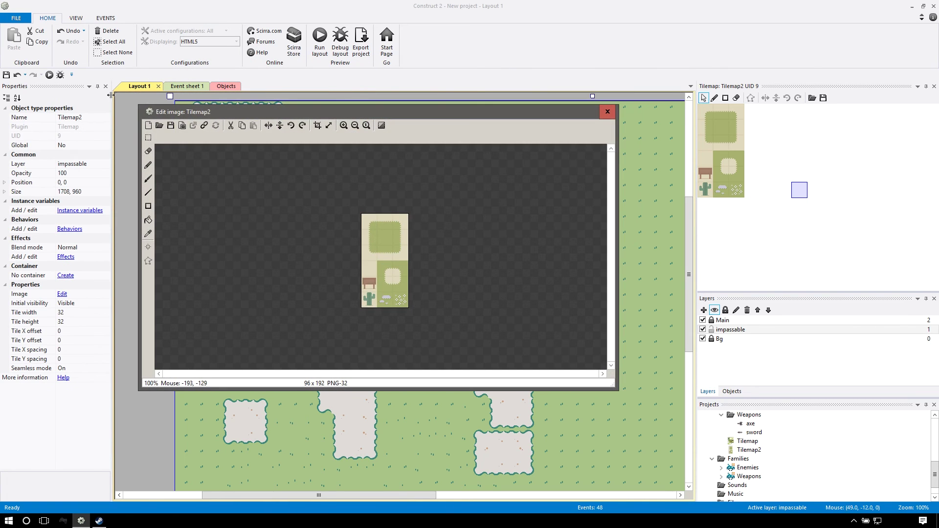
{"action": "left_click", "coordinate": [607, 111]}
Step: Load zoldox_tiles.tmx's object layer into Tilemap2 and check it against Bg
{"action": "left_click", "coordinate": [812, 98]}
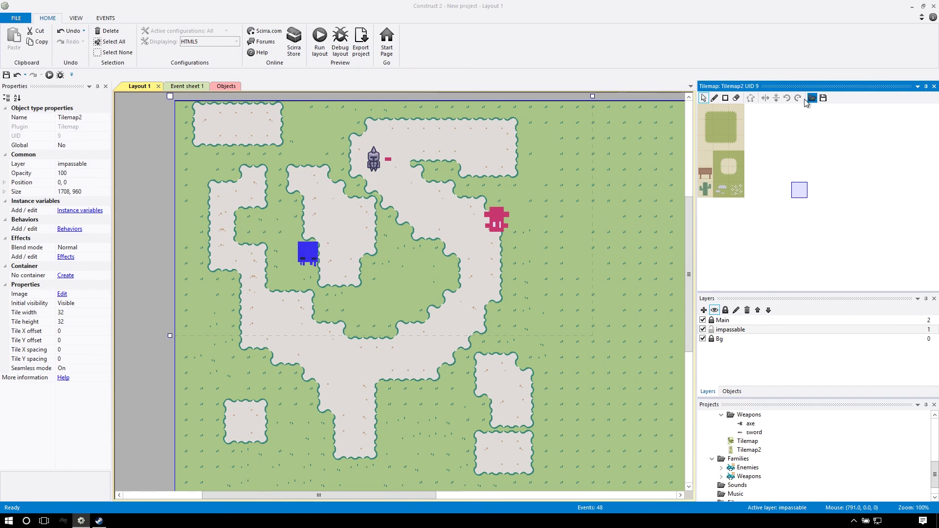
{"action": "left_click", "coordinate": [439, 344]}
{"action": "double_click", "coordinate": [439, 344]}
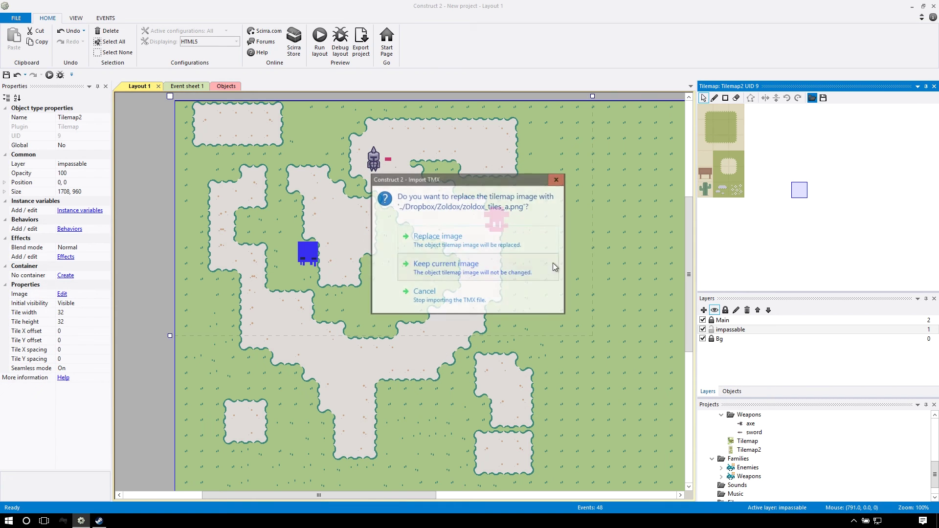
{"action": "left_click", "coordinate": [494, 238]}
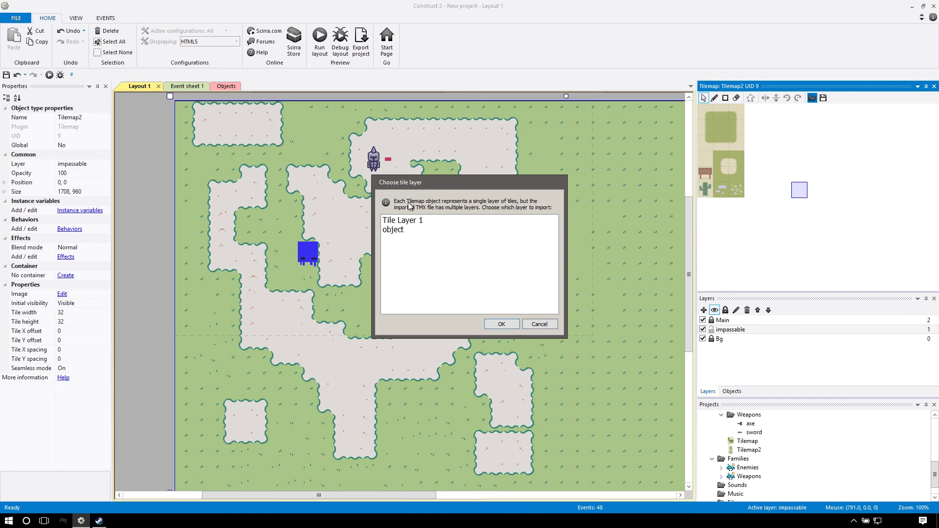
{"action": "left_click", "coordinate": [400, 231]}
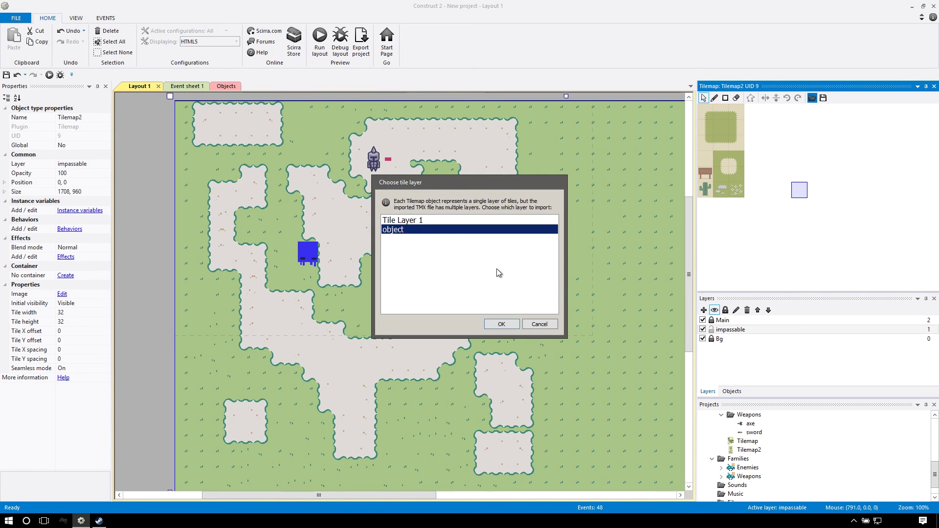
{"action": "double_click", "coordinate": [410, 231]}
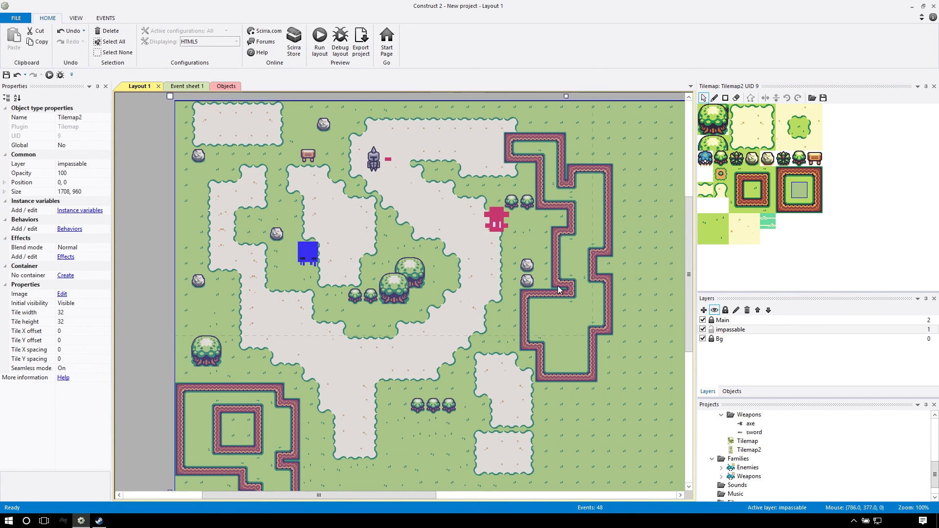
{"action": "left_click", "coordinate": [704, 330]}
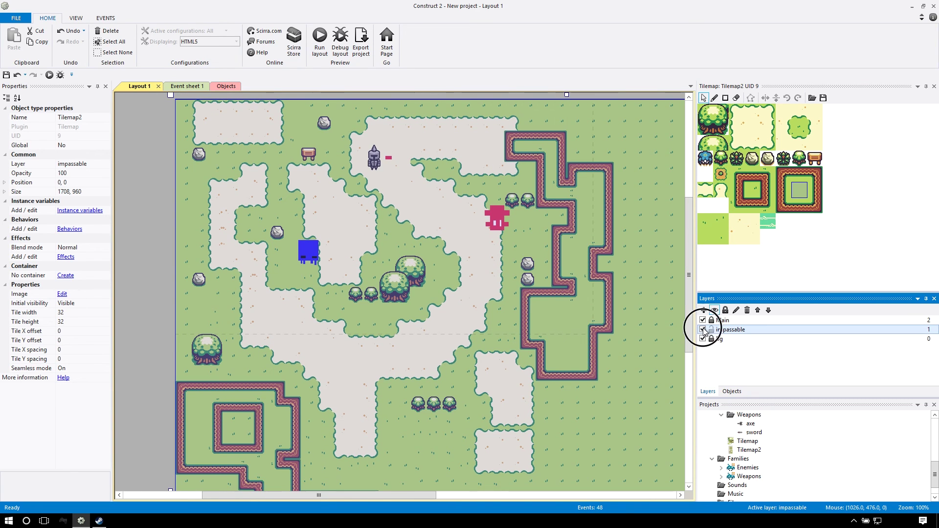
{"action": "left_click", "coordinate": [702, 339]}
{"action": "left_click", "coordinate": [702, 339]}
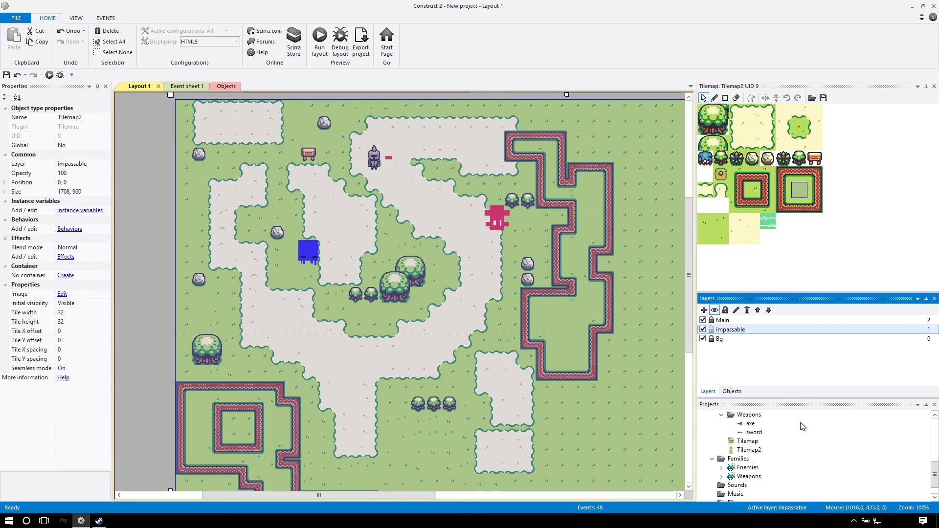
Step: Compare Tilemap and Tilemap2 properties and tileset image, ending with Tilemap2 selected
{"action": "left_click", "coordinate": [747, 442]}
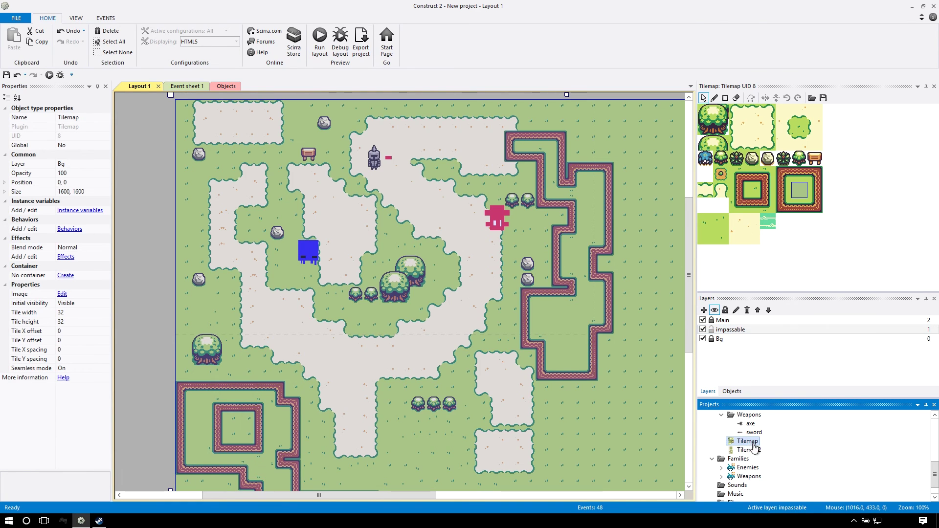
{"action": "left_click", "coordinate": [749, 450]}
{"action": "double_click", "coordinate": [748, 450]}
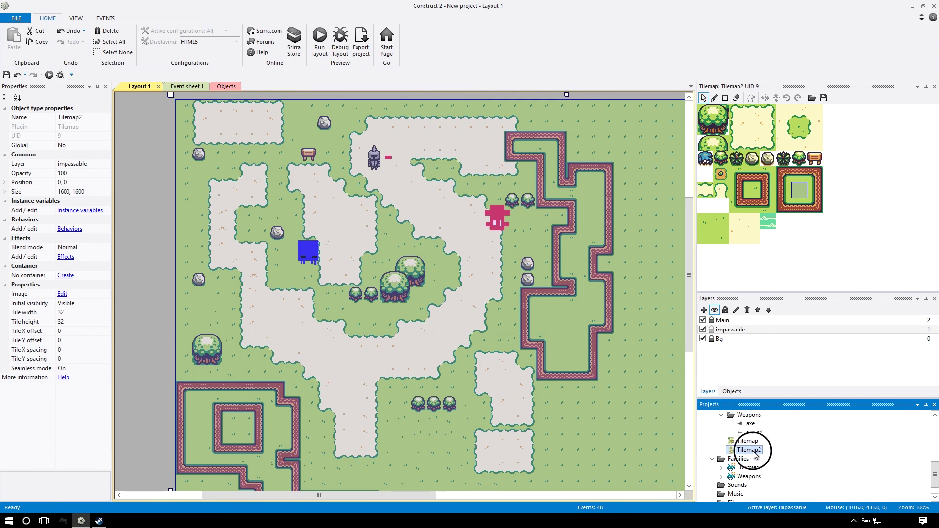
{"action": "left_click", "coordinate": [607, 111]}
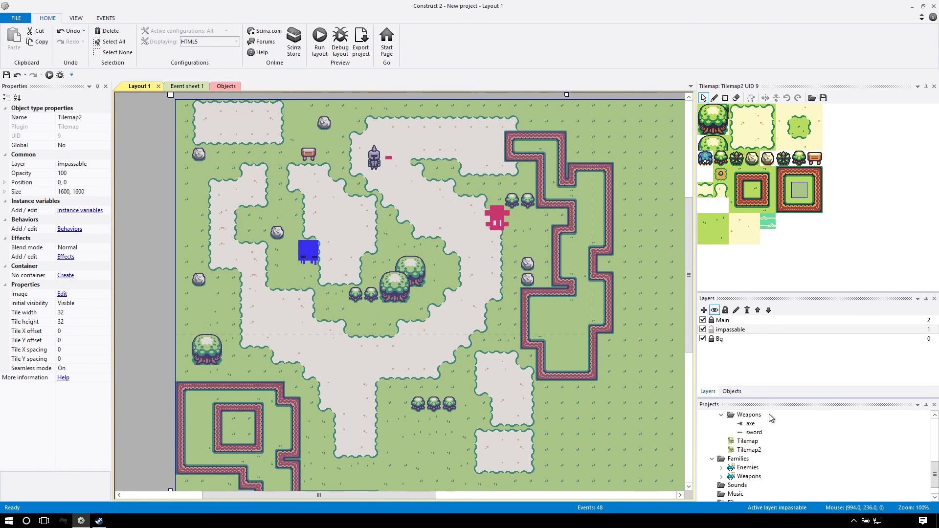
{"action": "left_click", "coordinate": [746, 442]}
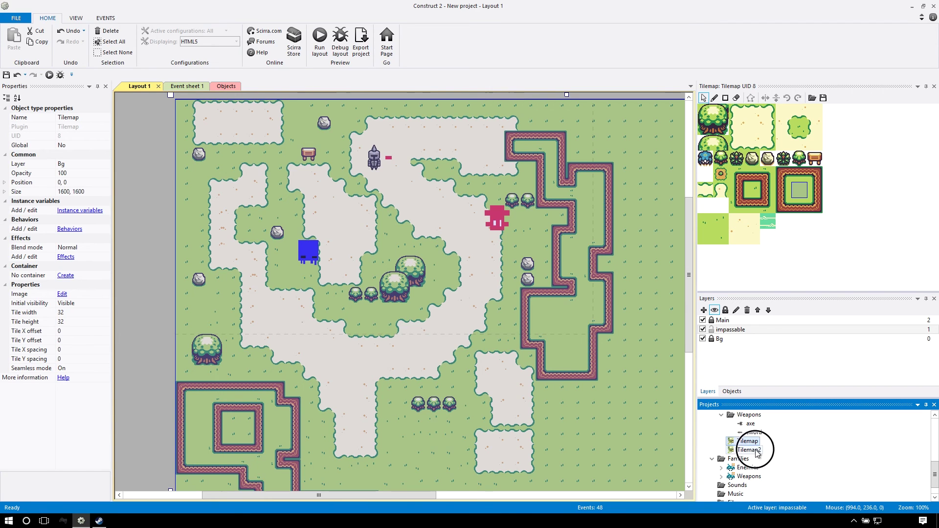
{"action": "left_click", "coordinate": [748, 450]}
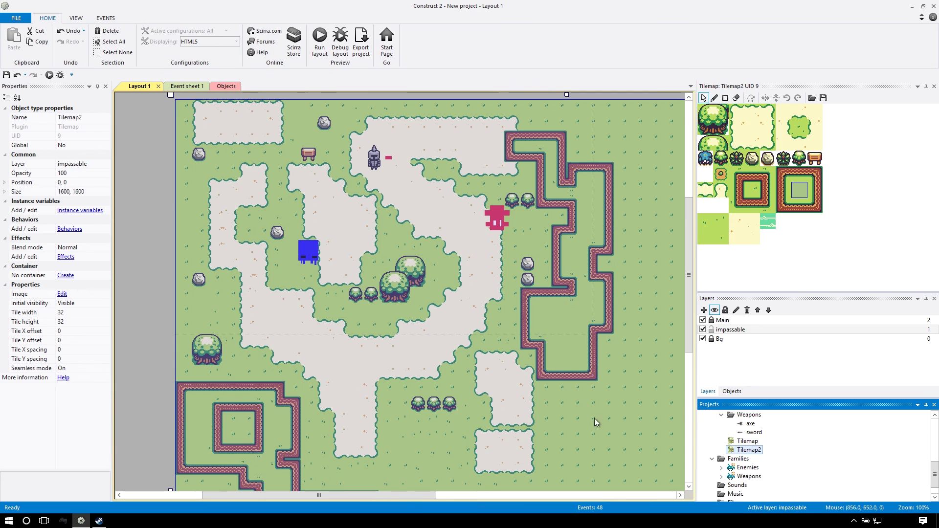
Step: Give Tilemap2 the Solid behavior, then deselect it
{"action": "left_click", "coordinate": [70, 229]}
{"action": "left_click", "coordinate": [421, 165]}
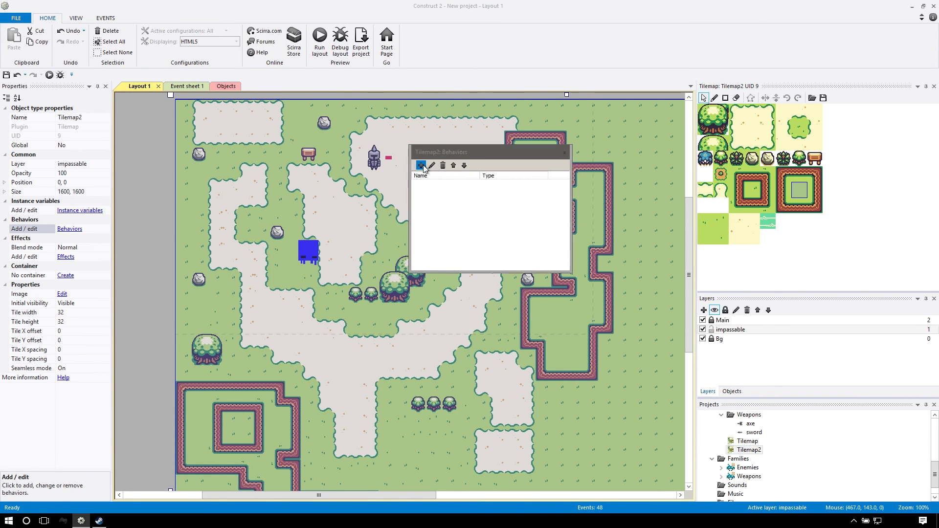
{"action": "double_click", "coordinate": [520, 213]}
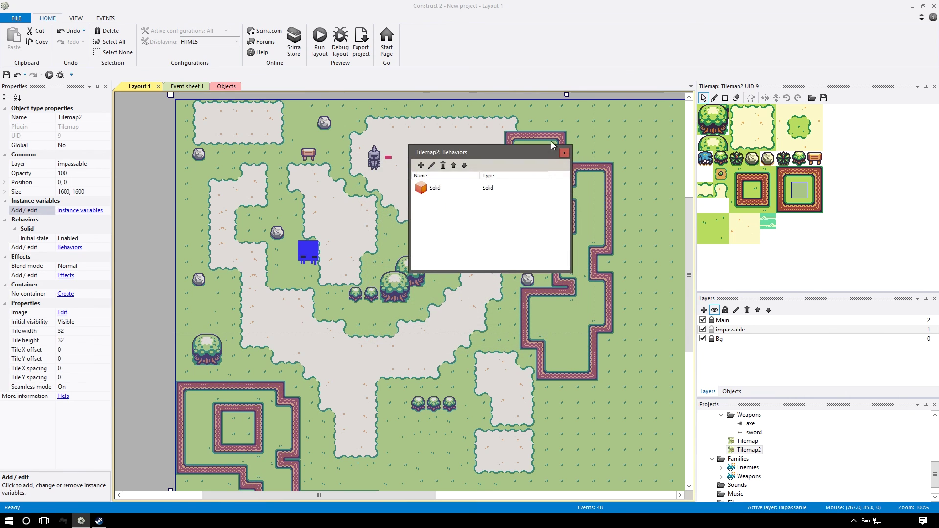
{"action": "left_click", "coordinate": [564, 153]}
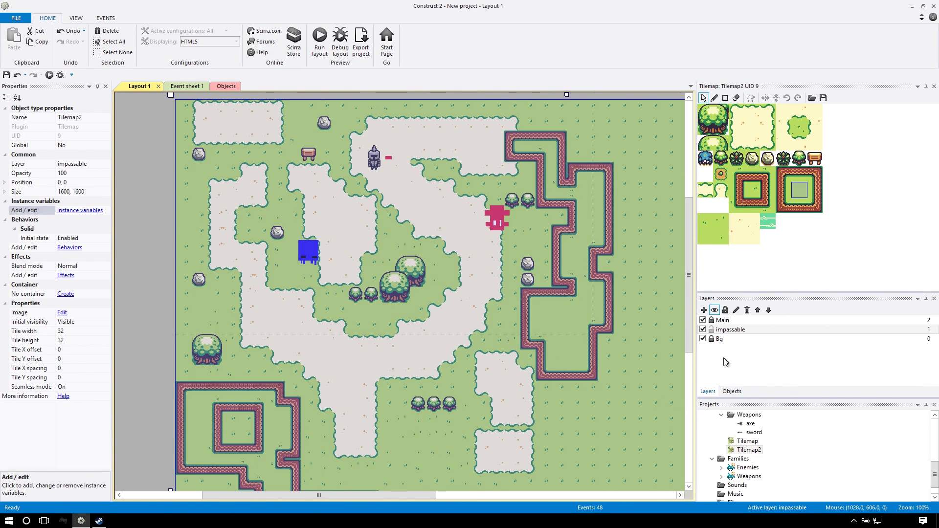
{"action": "left_click", "coordinate": [729, 329]}
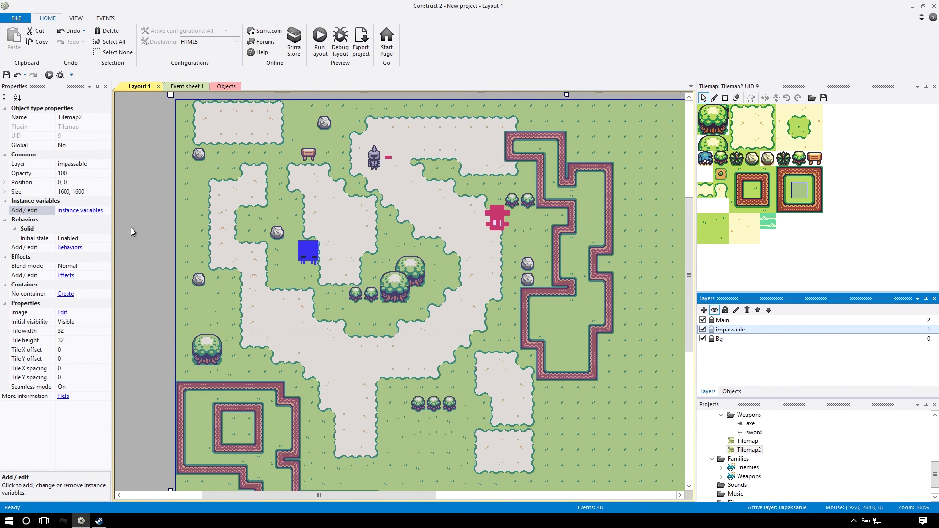
{"action": "left_click", "coordinate": [145, 244]}
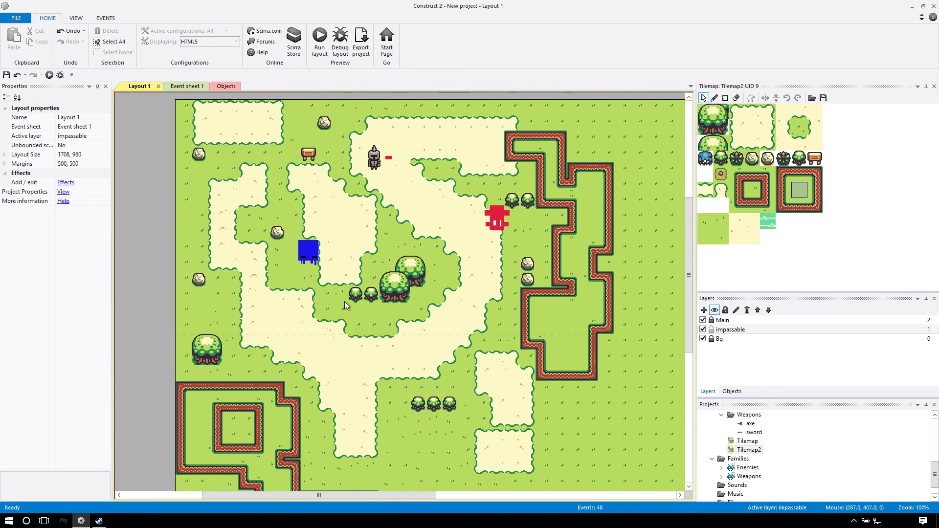
Step: Preview the layout in Chrome and walk the knight around with the arrow keys
{"action": "left_click", "coordinate": [49, 75]}
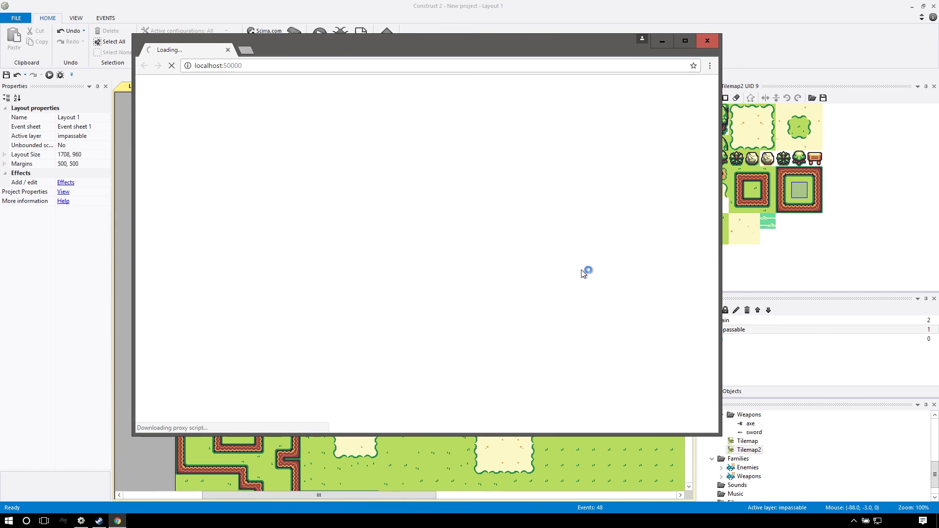
{"action": "key", "text": "Left"}
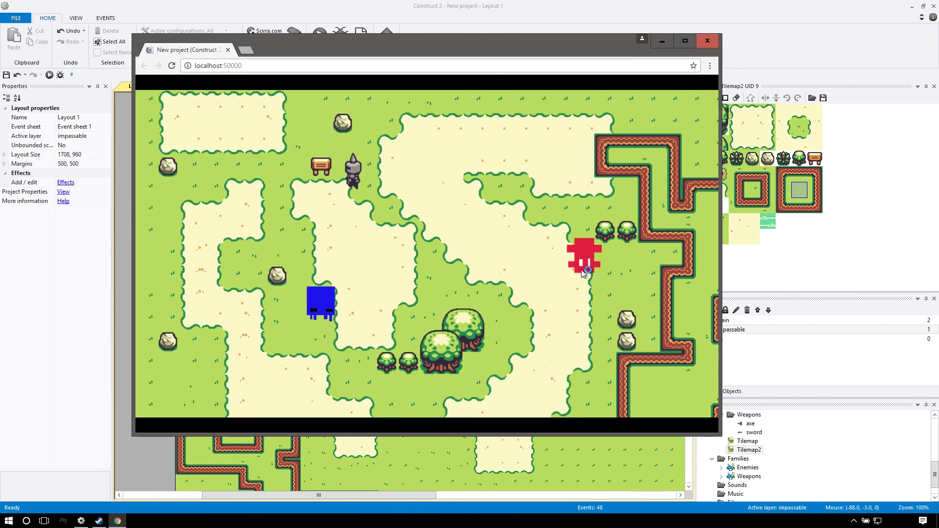
{"action": "key", "text": "Up"}
{"action": "key", "text": "Right"}
{"action": "key", "text": "Down"}
{"action": "key", "text": "Up"}
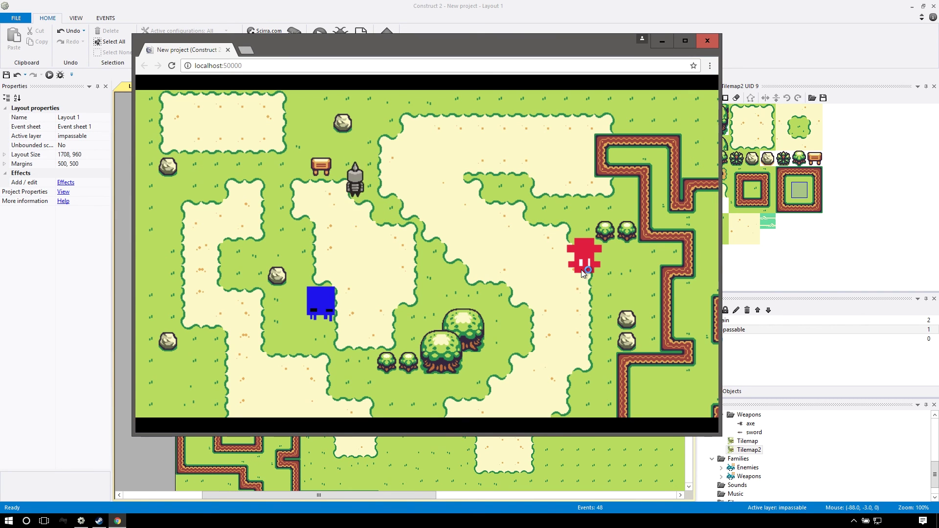
{"action": "key", "text": "Left"}
{"action": "key", "text": "Down"}
{"action": "key", "text": "Up"}
{"action": "key", "text": "Left"}
{"action": "key", "text": "Down"}
{"action": "key", "text": "Left"}
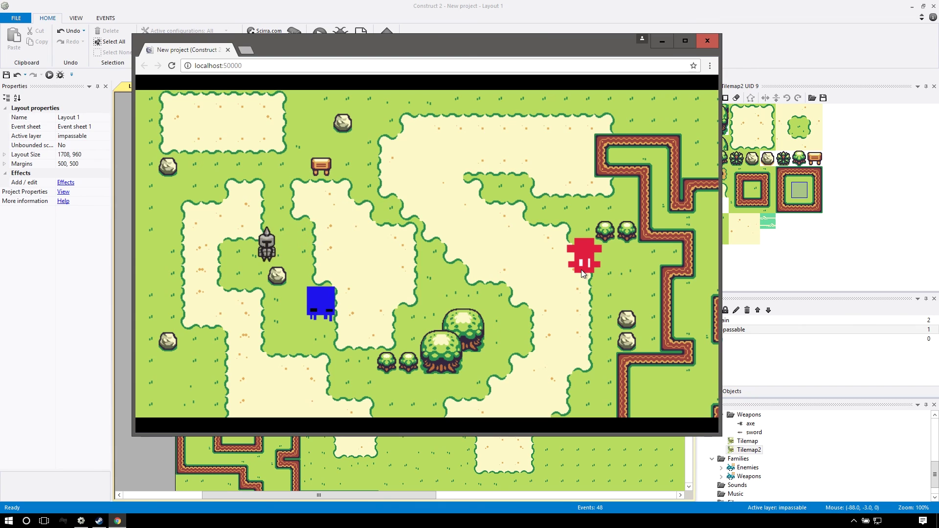
{"action": "key", "text": "Right"}
{"action": "key", "text": "Left"}
{"action": "key", "text": "Up"}
{"action": "key", "text": "Left"}
{"action": "key", "text": "Down"}
{"action": "key", "text": "Right"}
{"action": "key", "text": "Up"}
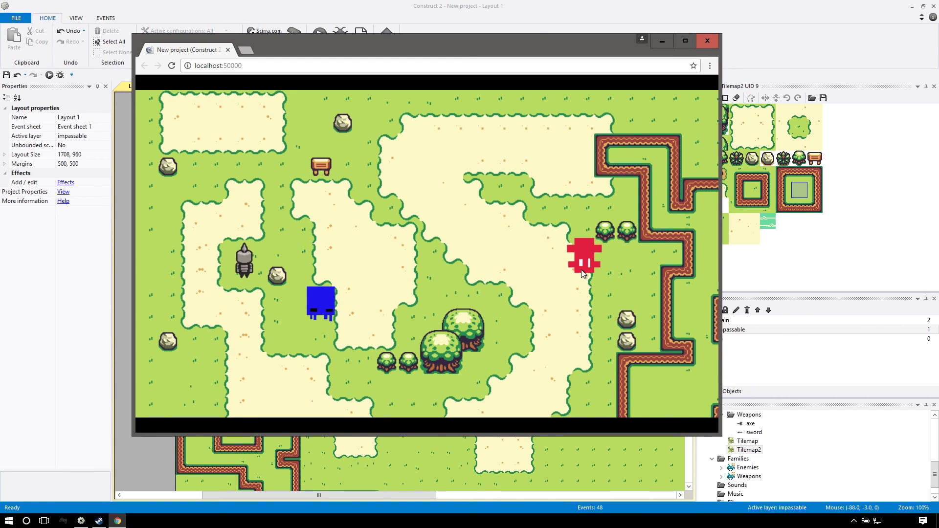
{"action": "key", "text": "Right"}
{"action": "key", "text": "Down"}
{"action": "key", "text": "Right"}
{"action": "key", "text": "Down"}
{"action": "key", "text": "Right"}
{"action": "key", "text": "Down"}
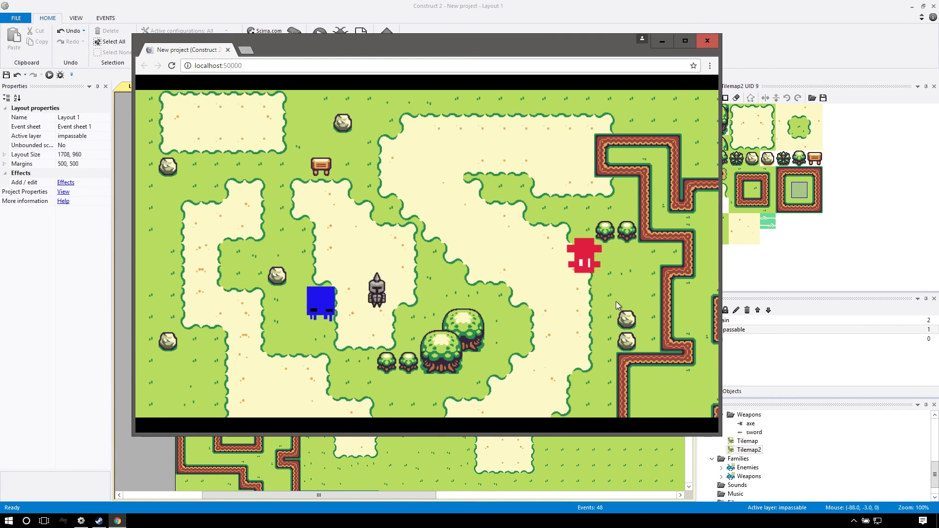
{"action": "key", "text": "Down"}
{"action": "key", "text": "Right"}
{"action": "key", "text": "Up"}
{"action": "key", "text": "Right"}
{"action": "key", "text": "Right"}
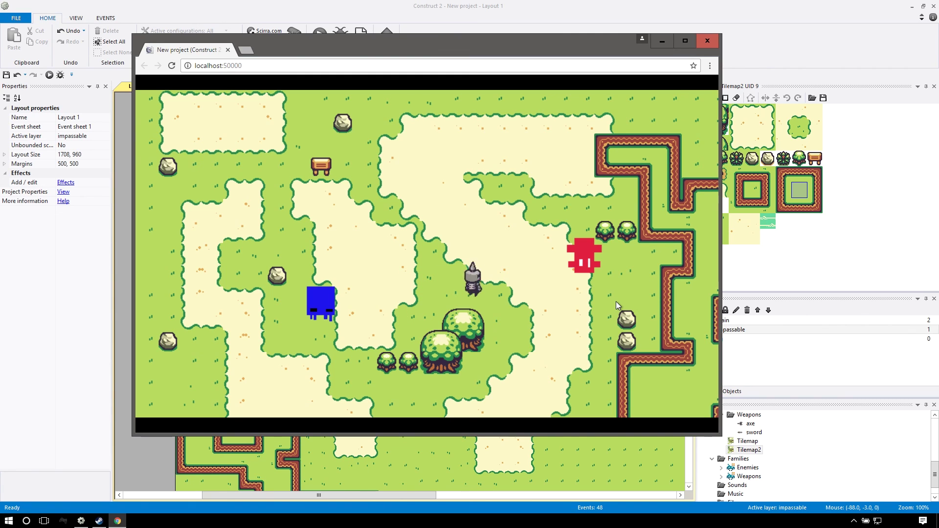
{"action": "key", "text": "Up"}
{"action": "key", "text": "Left"}
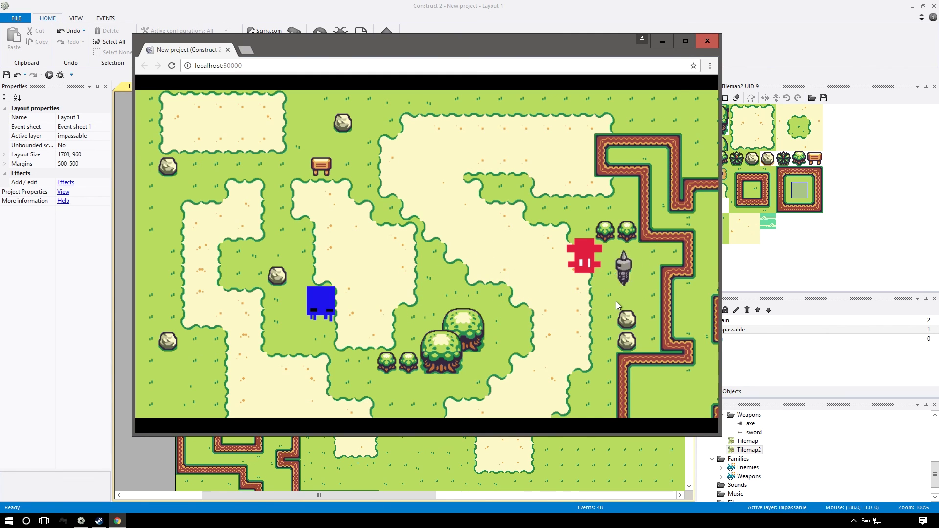
{"action": "key", "text": "Up"}
{"action": "key", "text": "Right"}
{"action": "key", "text": "Down"}
{"action": "key", "text": "Up"}
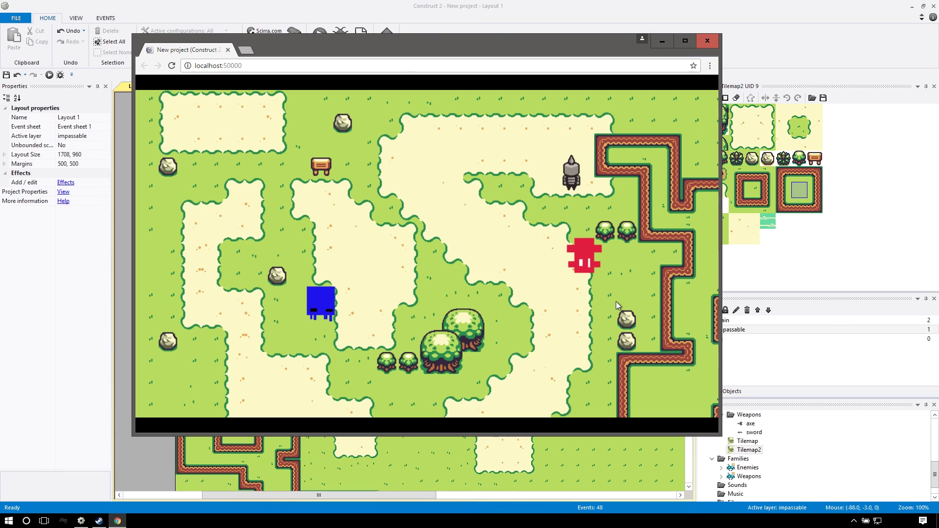
{"action": "key", "text": "Left"}
{"action": "key", "text": "Down"}
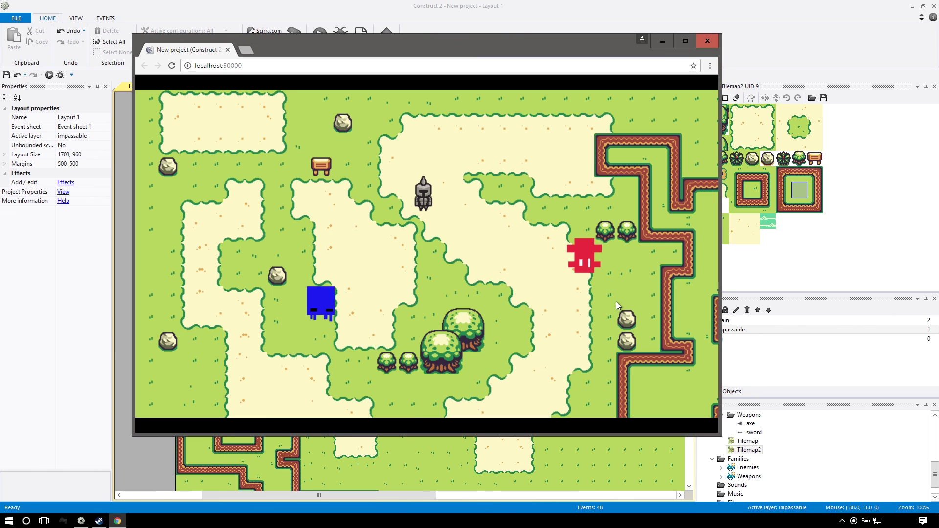
Step: Close the Chrome preview and choose the plain sand tile in the Tilemap bar
{"action": "left_click", "coordinate": [706, 41]}
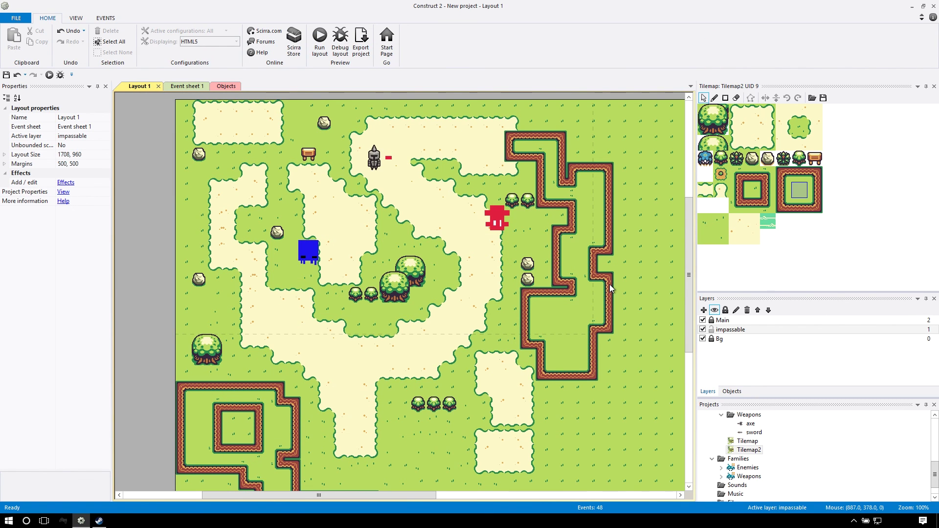
{"action": "scroll", "coordinate": [527, 299], "scroll_direction": "down", "scroll_amount": 1}
{"action": "scroll", "coordinate": [524, 299], "scroll_direction": "up", "scroll_amount": 2}
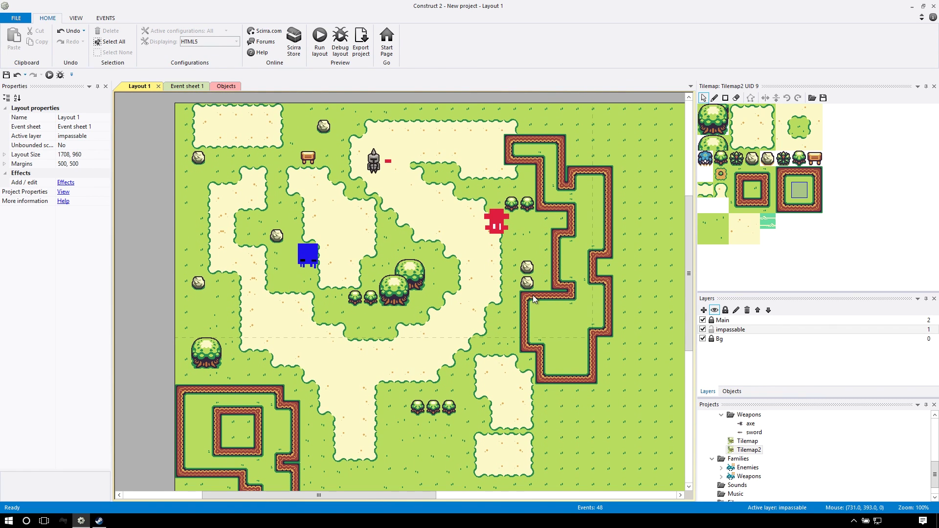
{"action": "scroll", "coordinate": [532, 295], "scroll_direction": "right", "scroll_amount": 1}
{"action": "scroll", "coordinate": [533, 295], "scroll_direction": "up", "scroll_amount": 5}
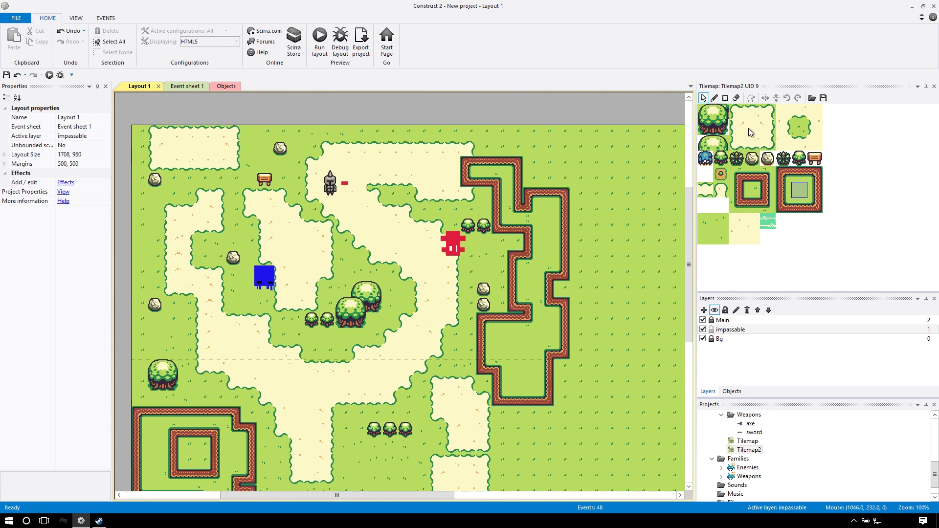
{"action": "left_click", "coordinate": [752, 128]}
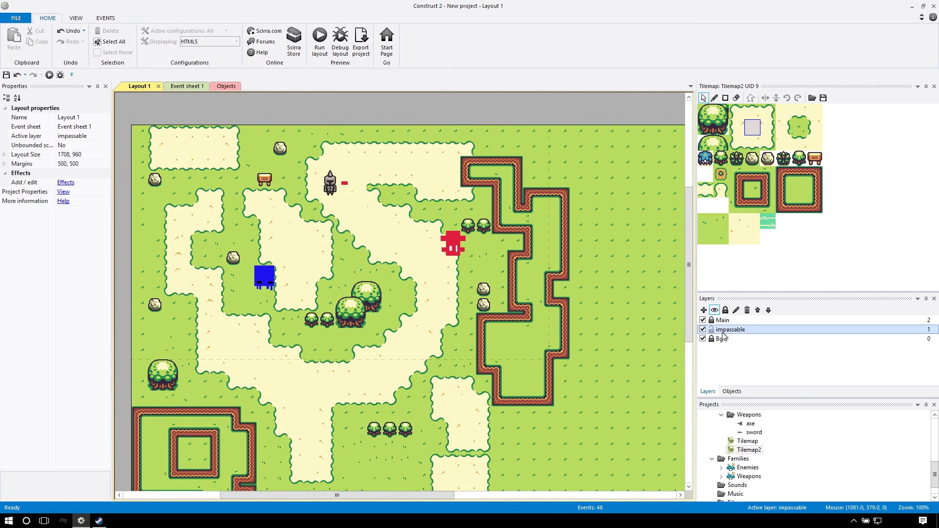